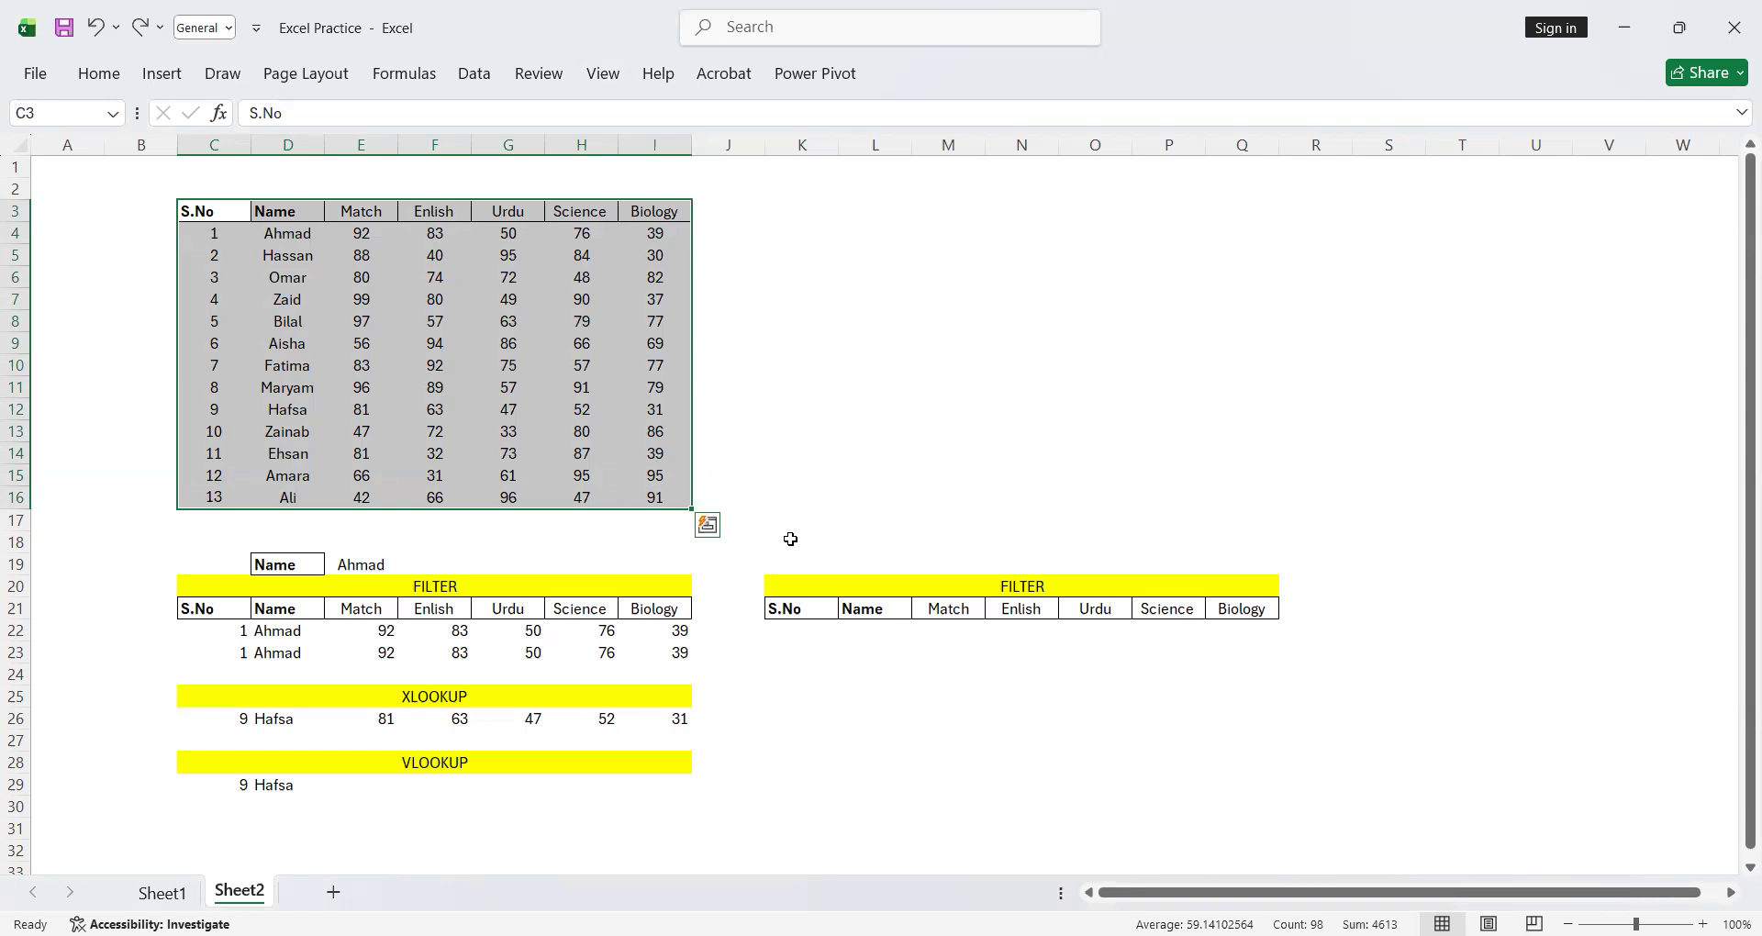
Enter the formula =FILTER(C3:I16,D3:D16=E19) in cell K22 to return the marks row for the name in E19
click(794, 628)
text(=)
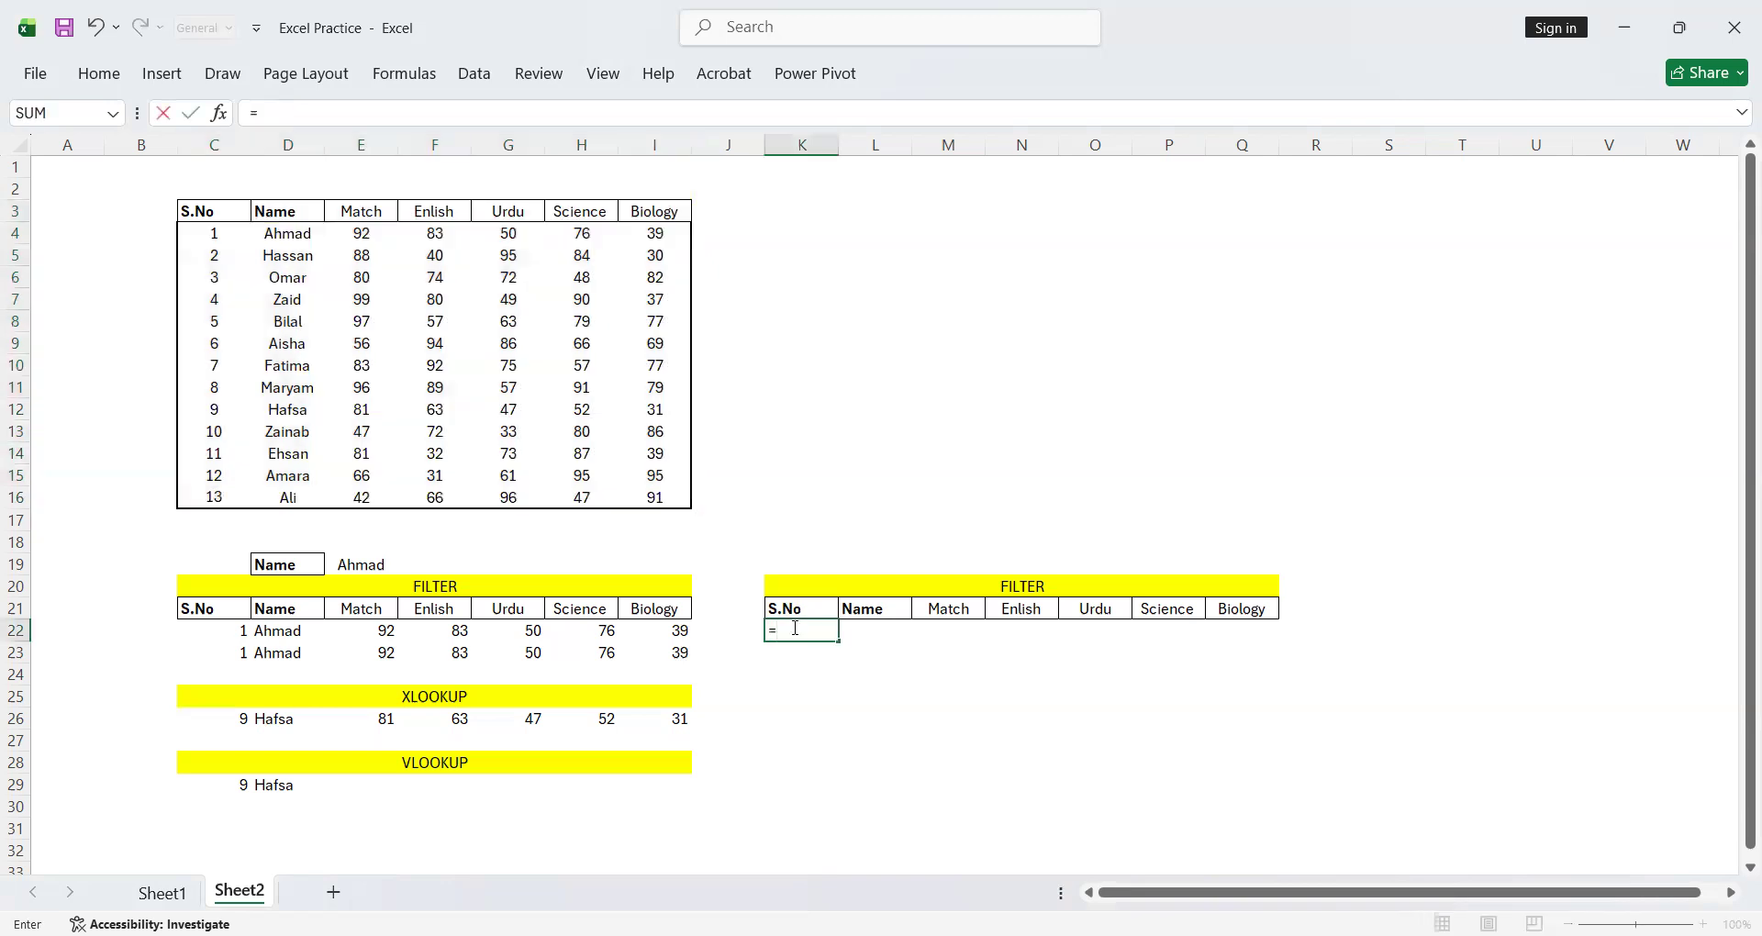
text(FILTER()
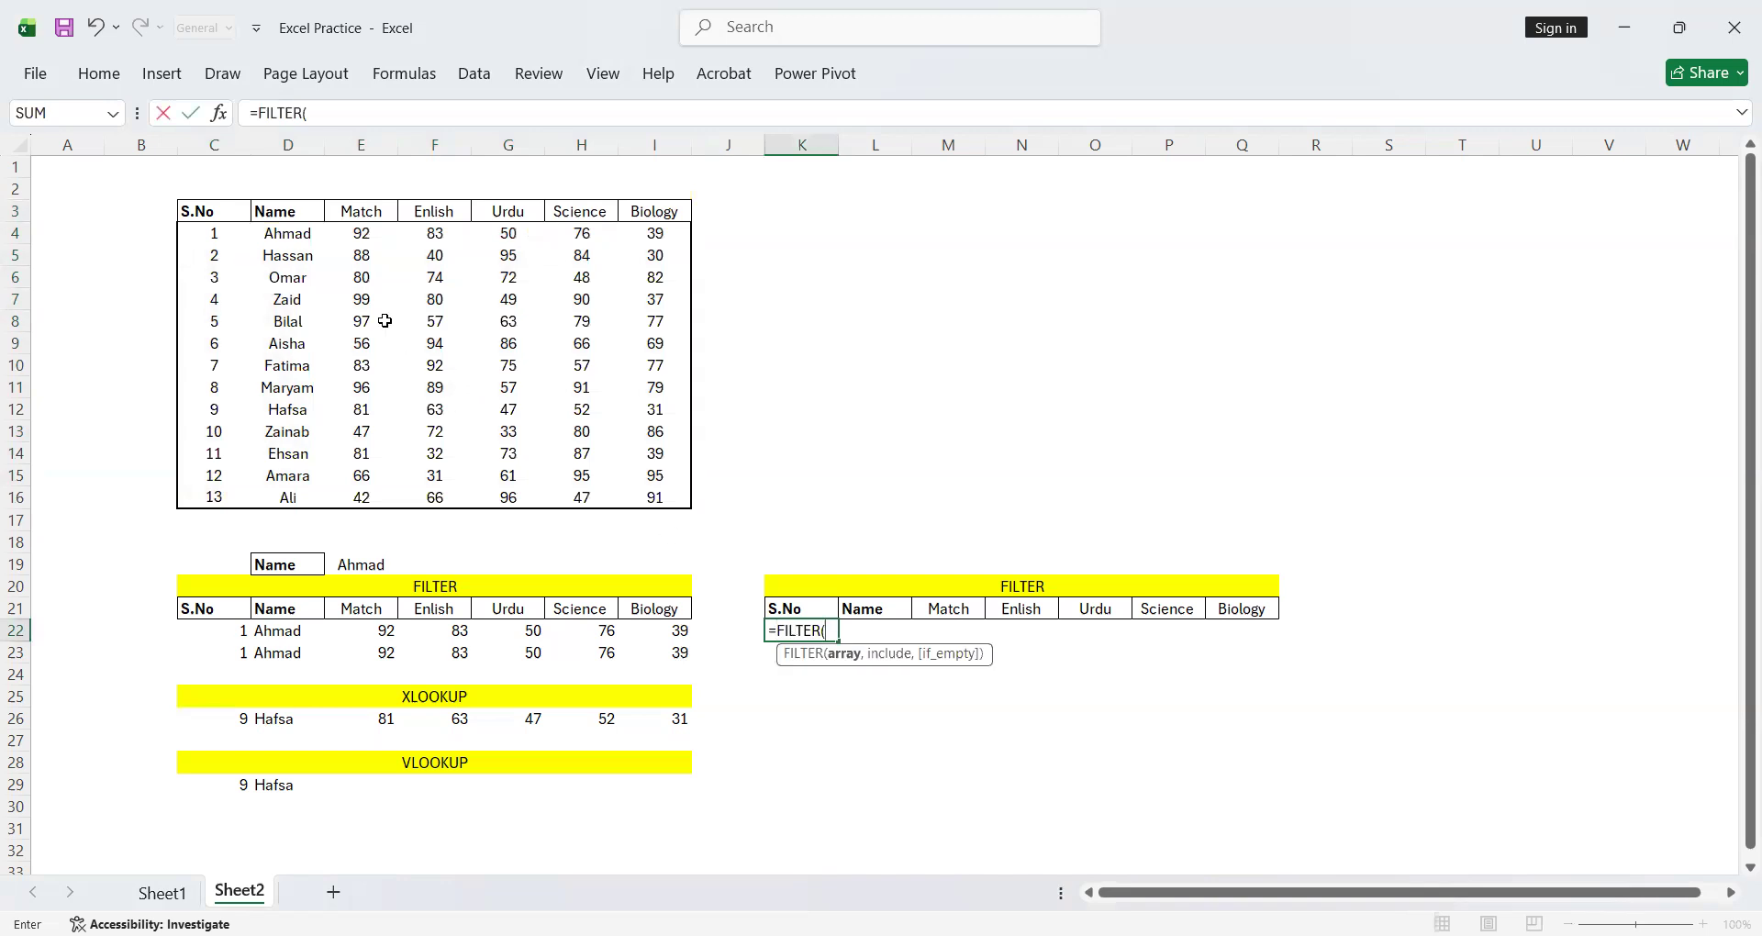
click(201, 212)
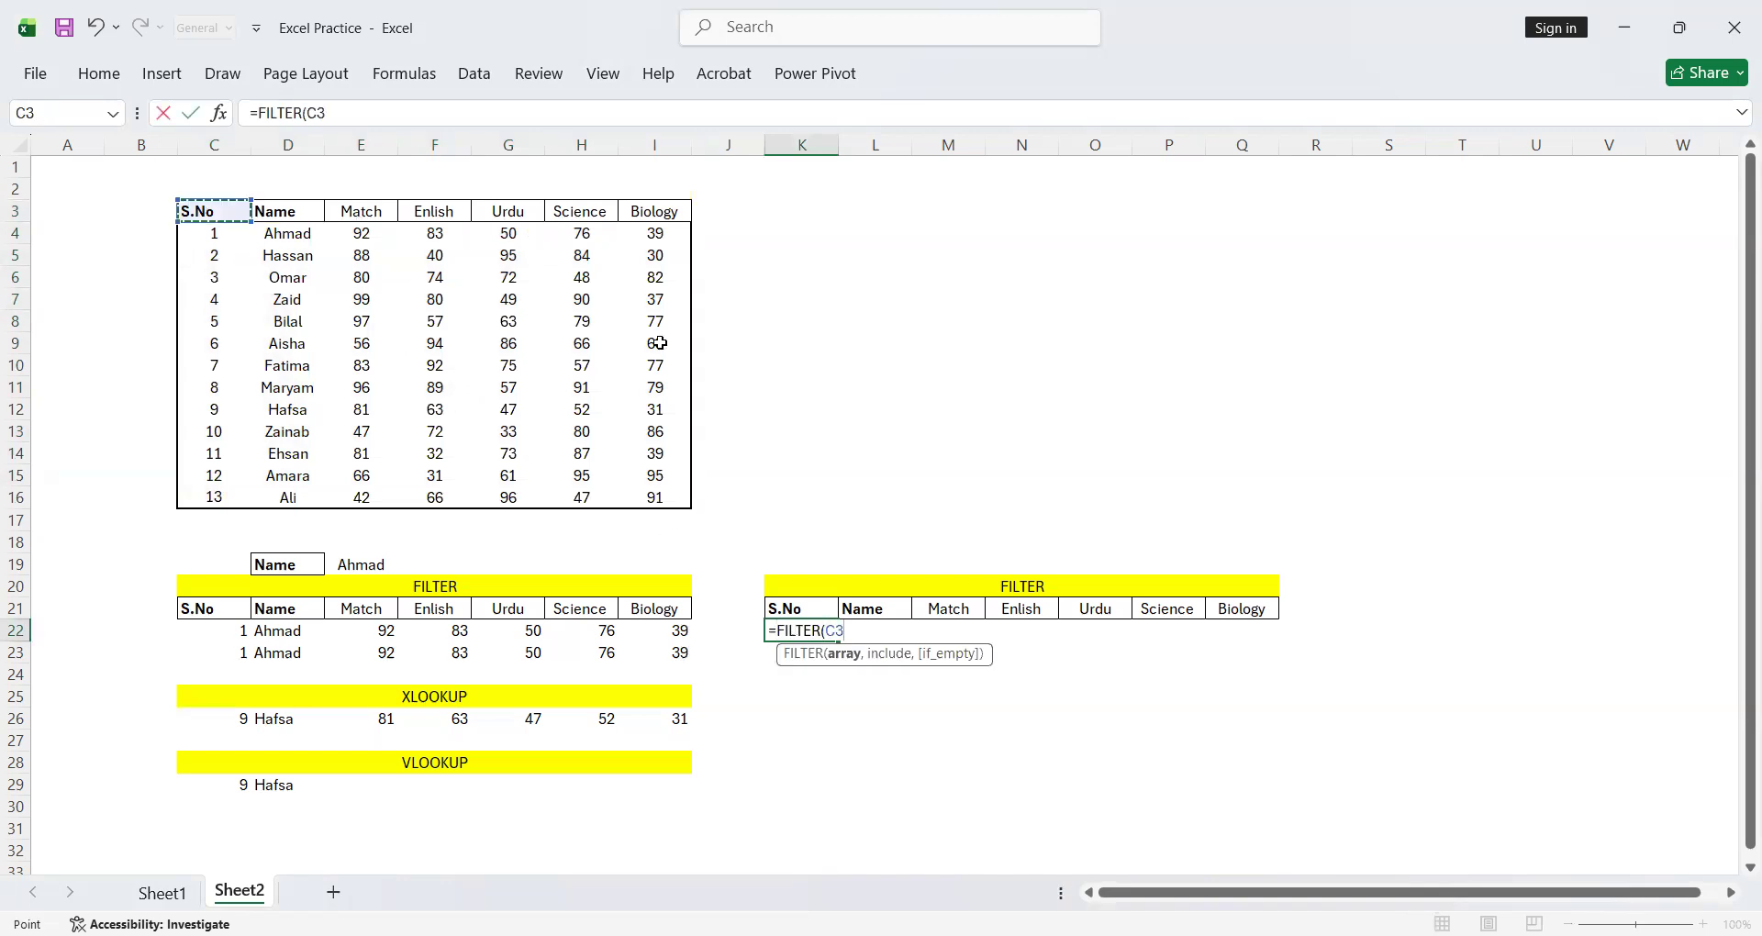
shift+click(659, 496)
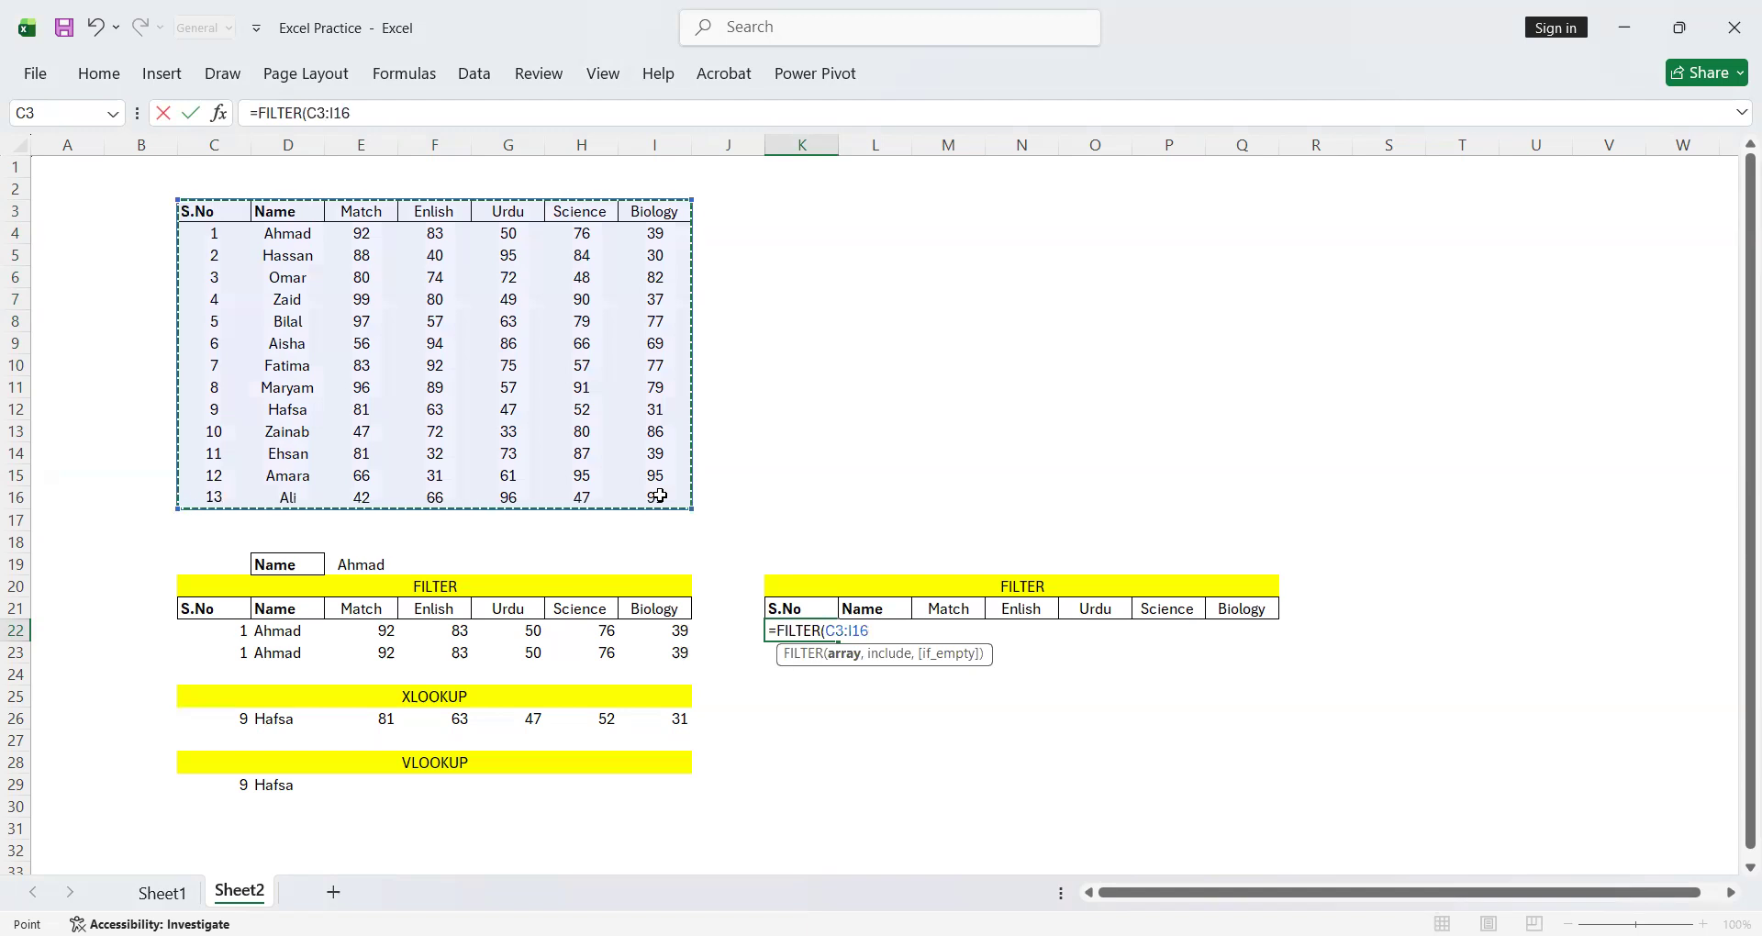
text(,)
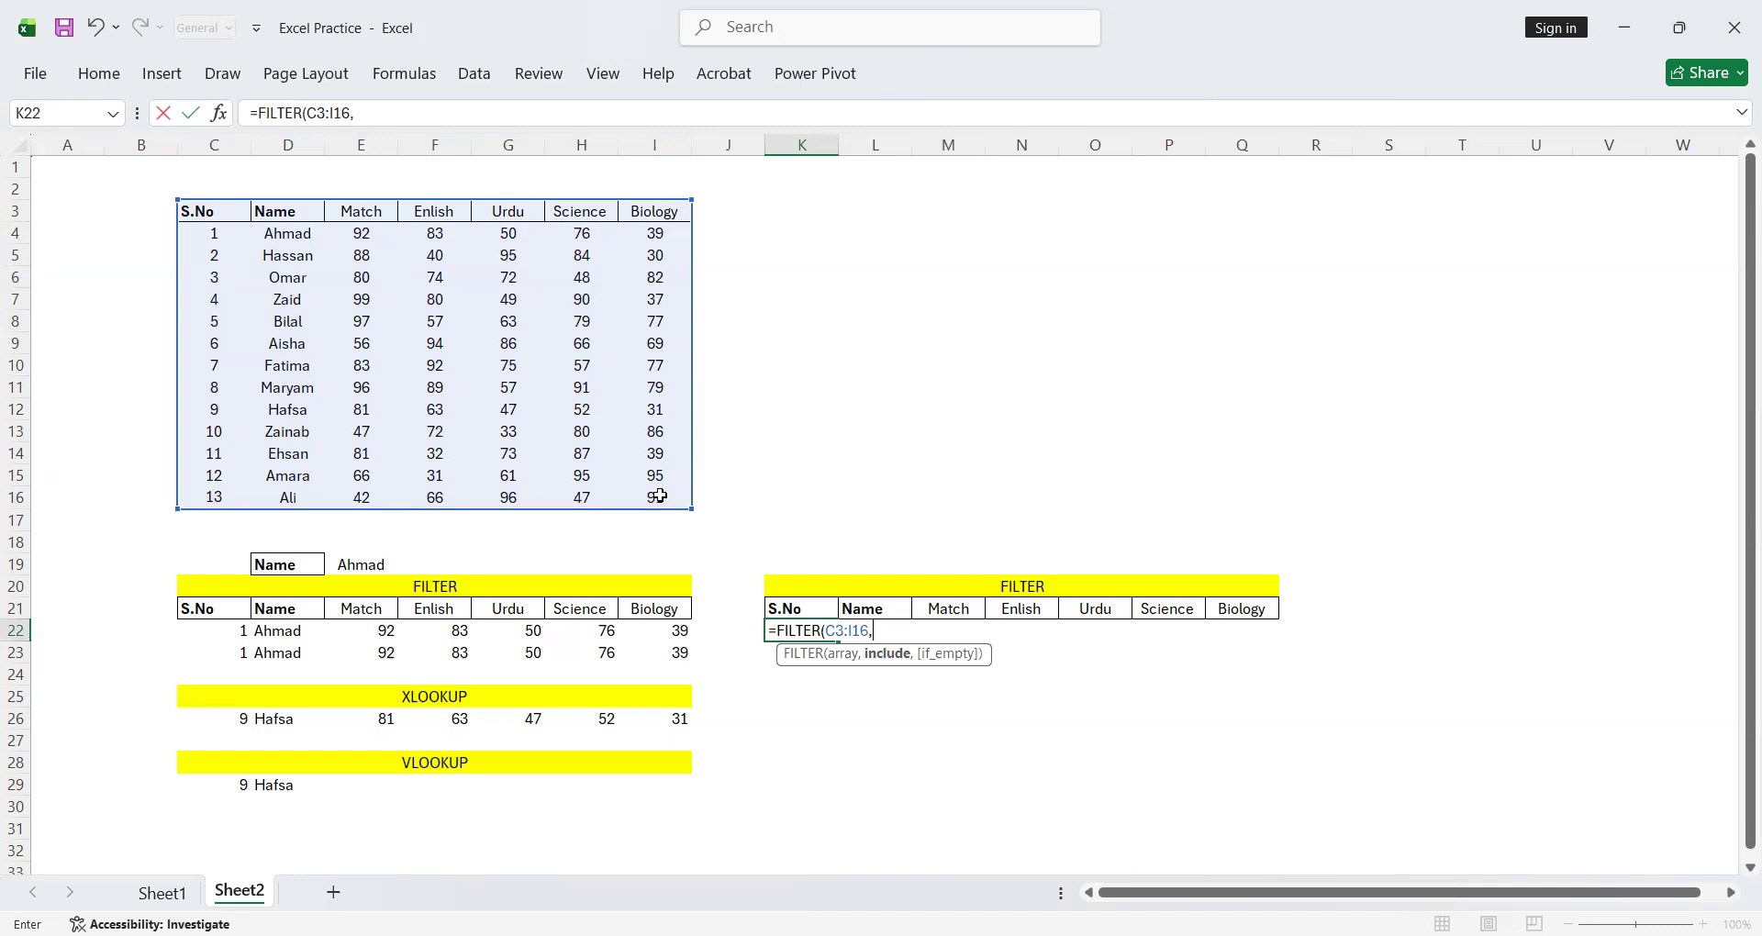
click(350, 566)
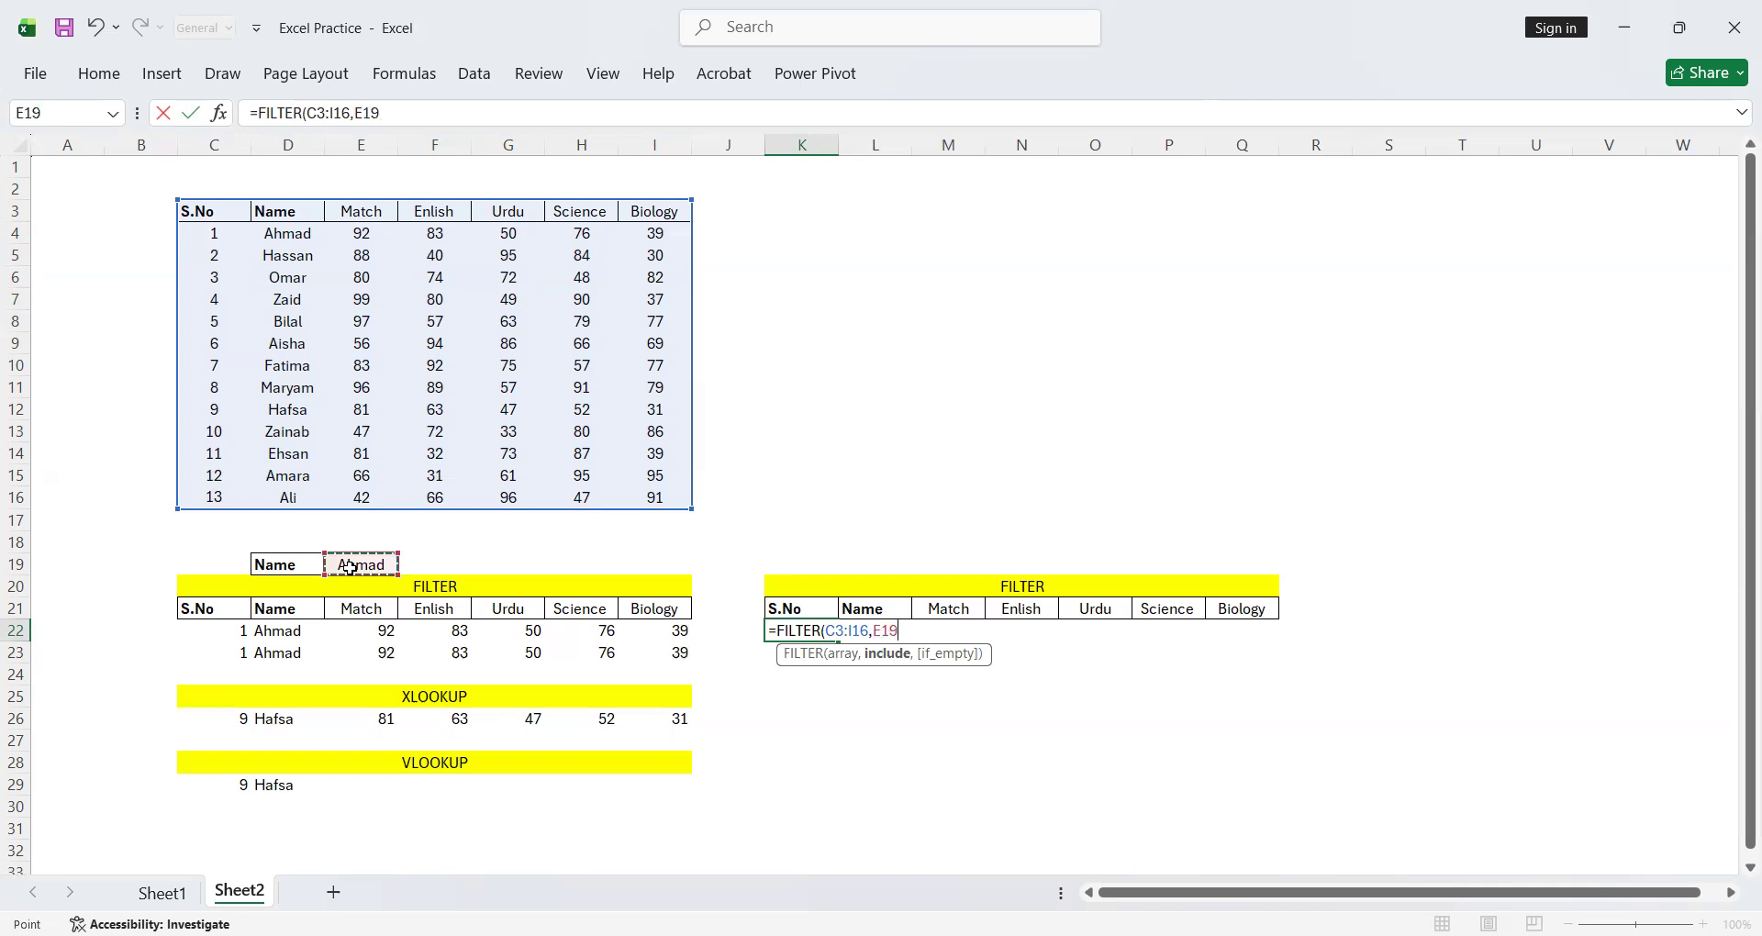
click(286, 215)
drag(282, 250, 283, 497)
text(=)
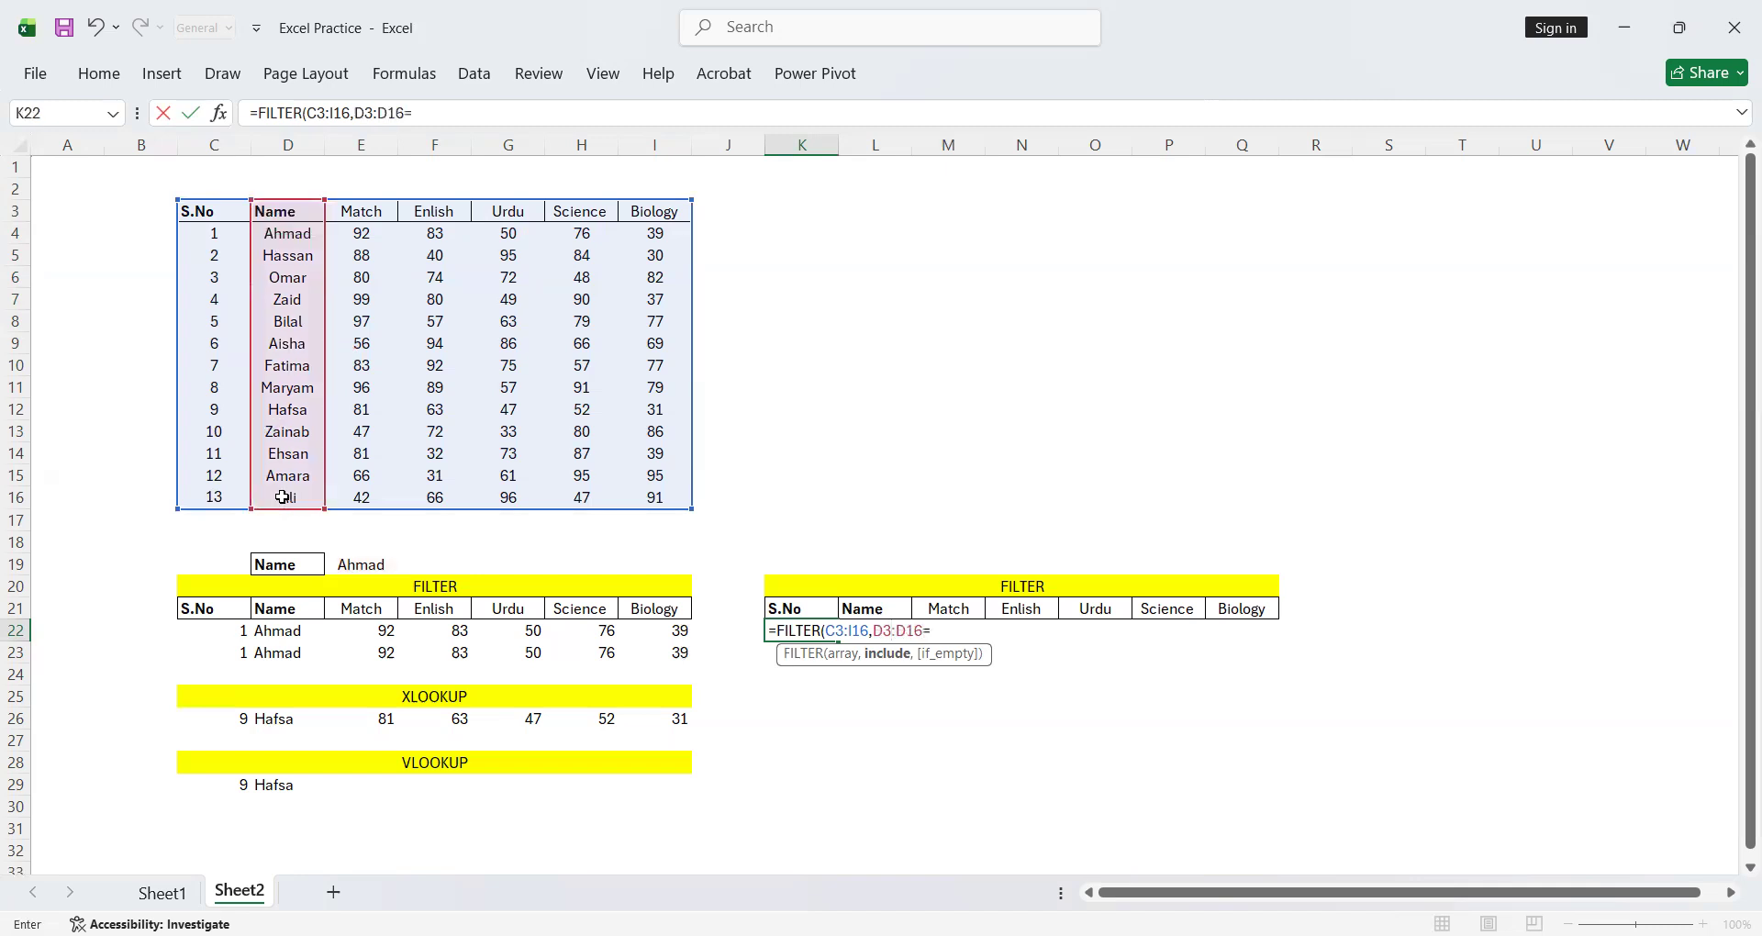
click(379, 564)
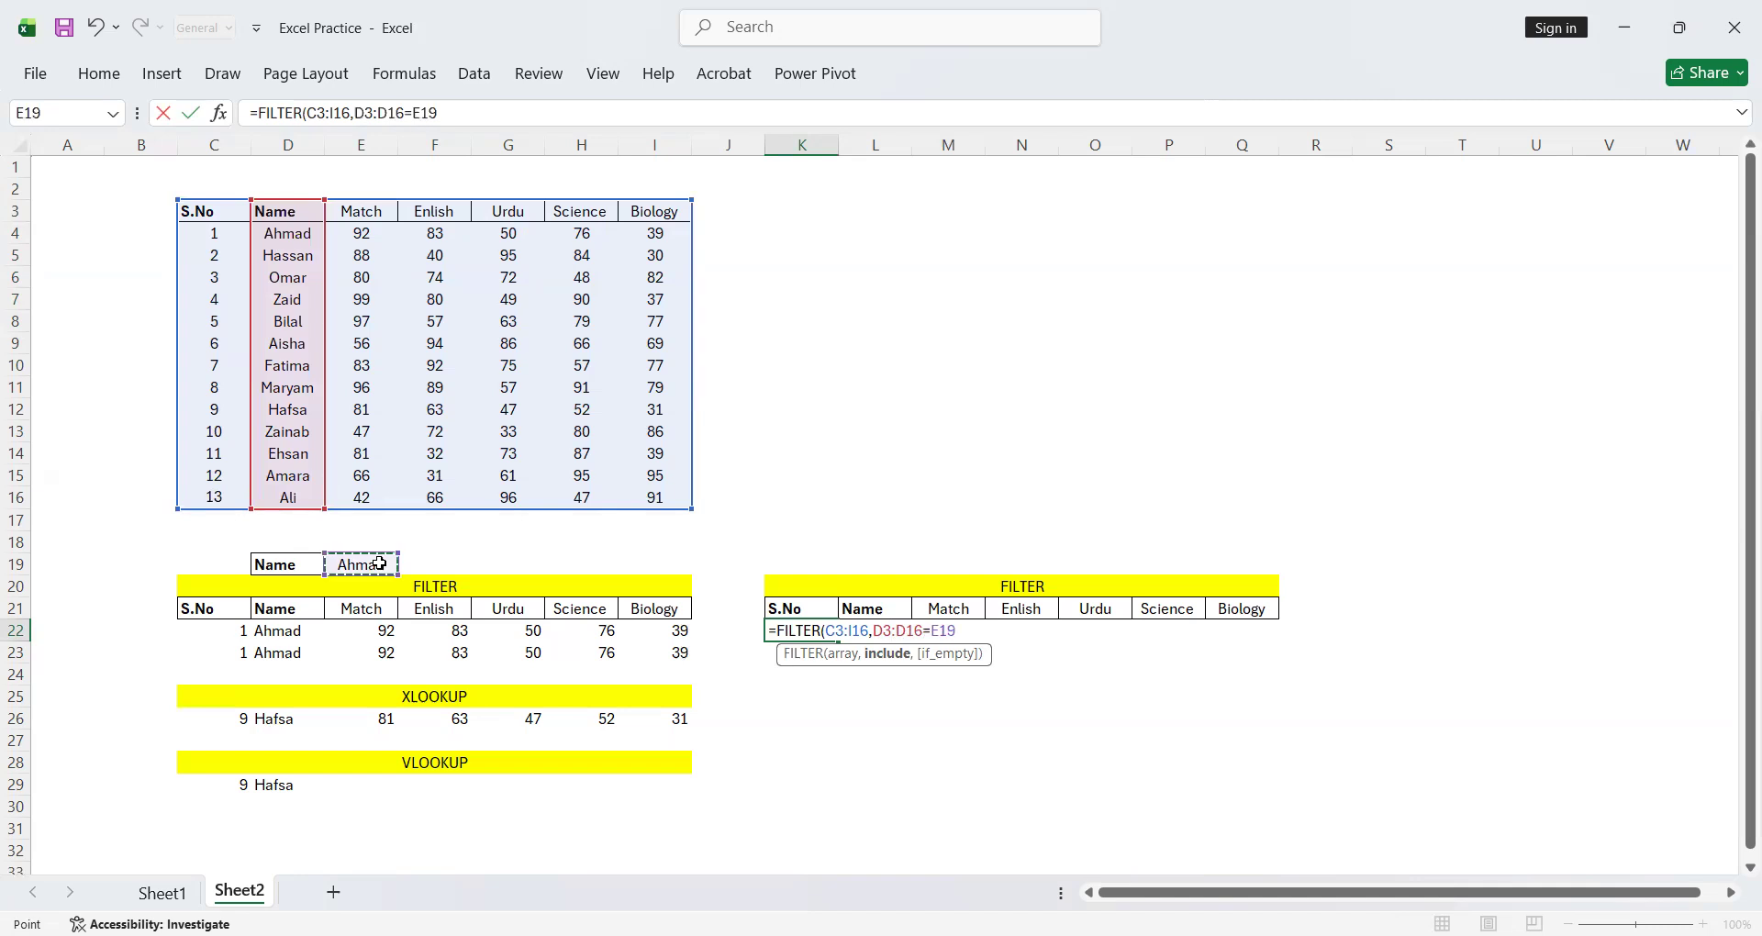
key(Return)
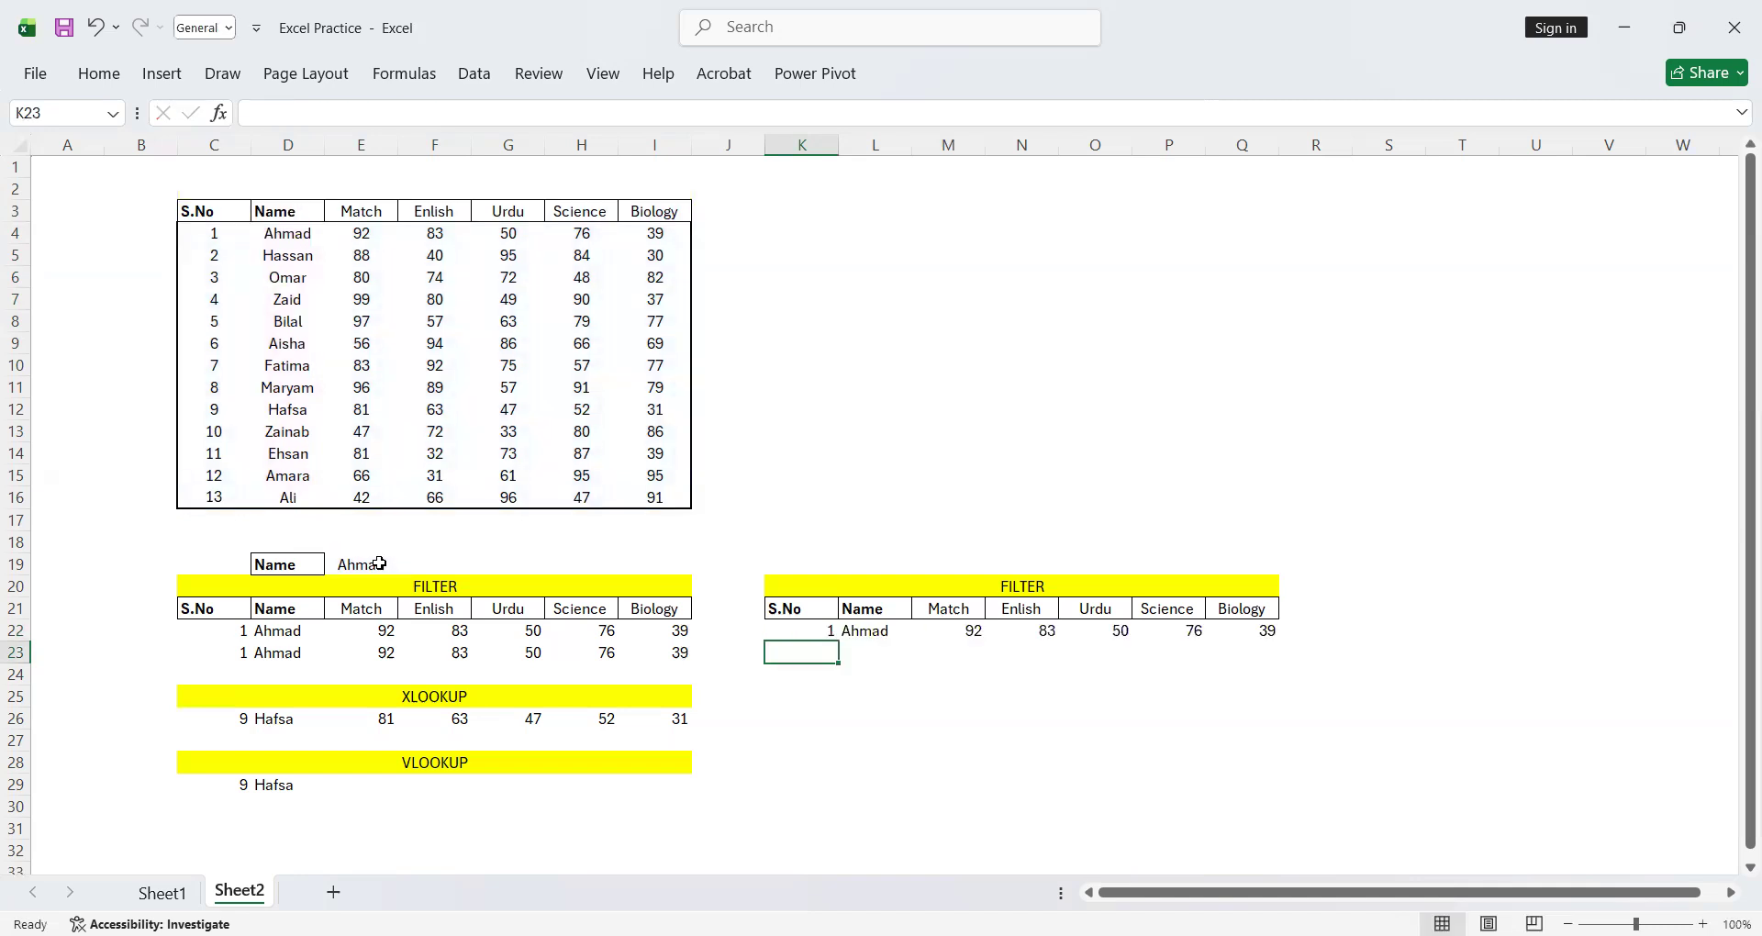
Change the lookup name in cell E19 to the second student's name from the table
click(379, 563)
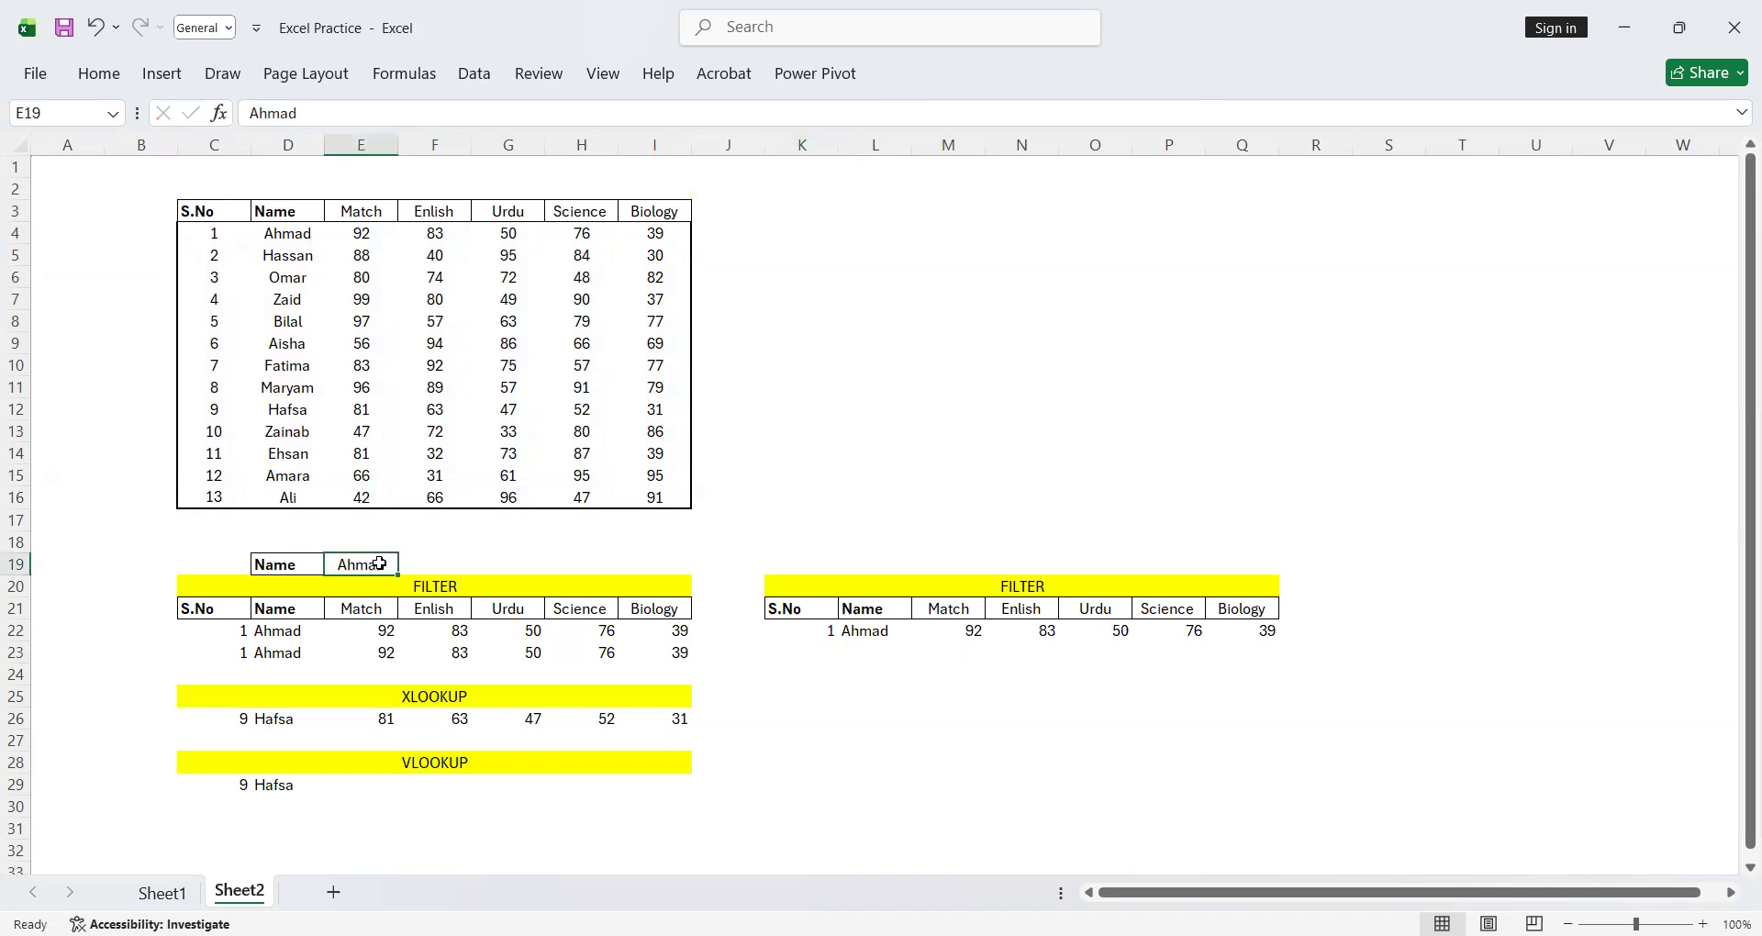
text(H)
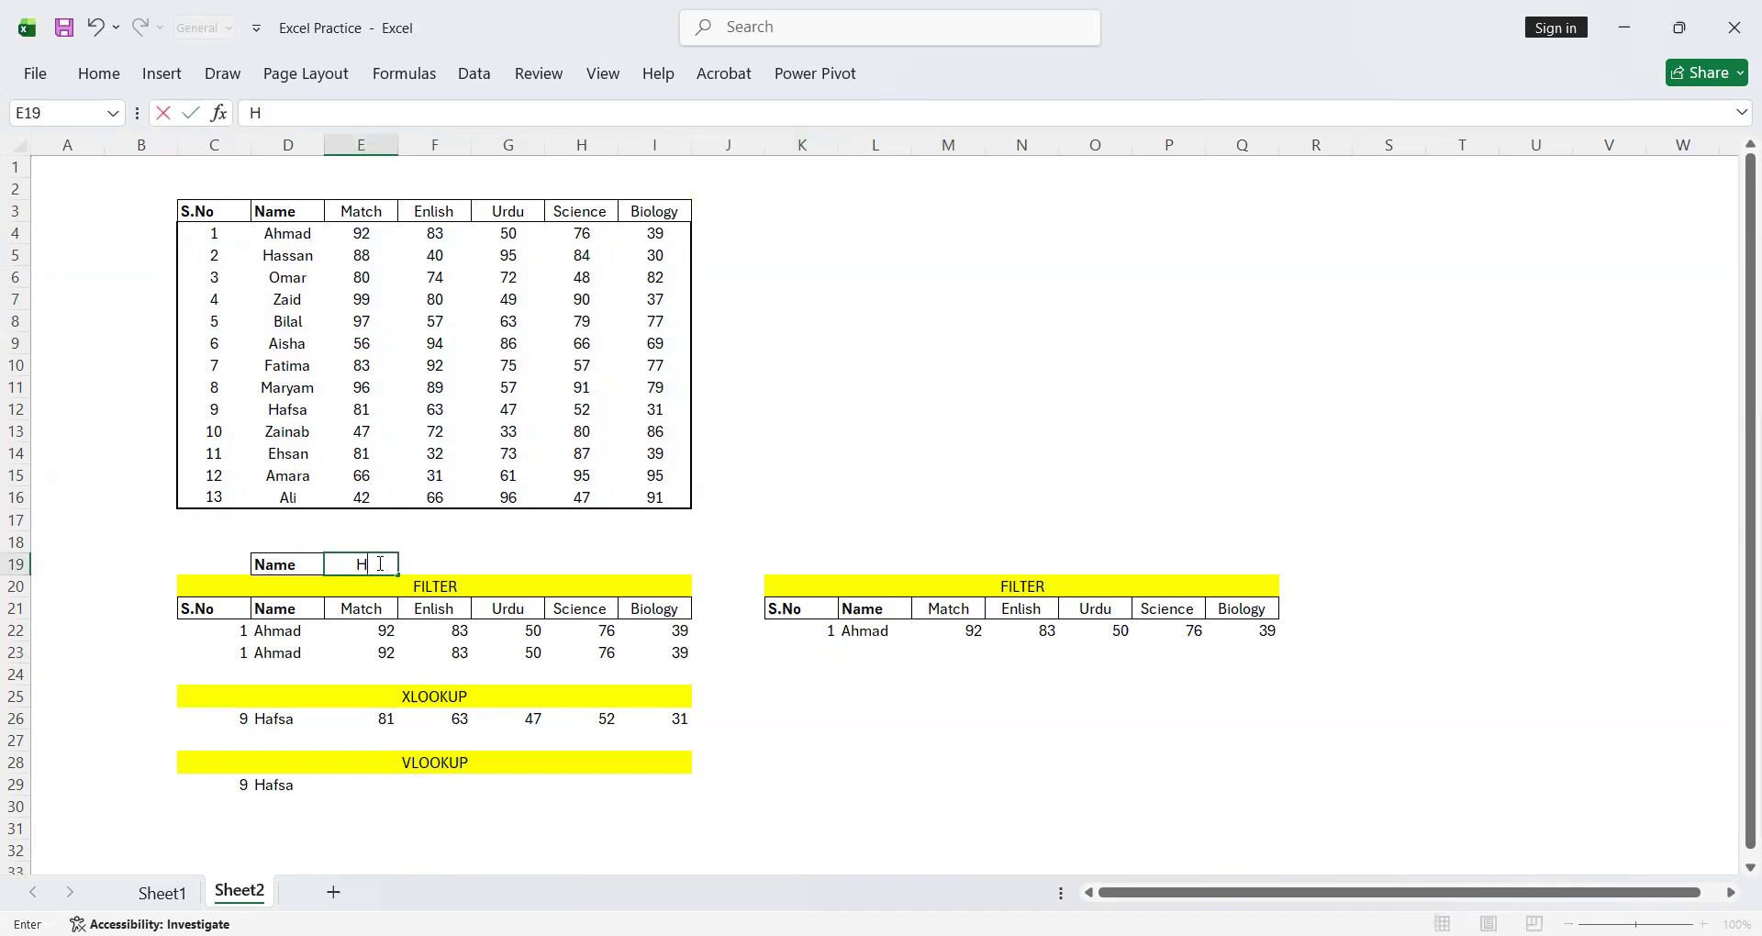
text(assan)
key(Return)
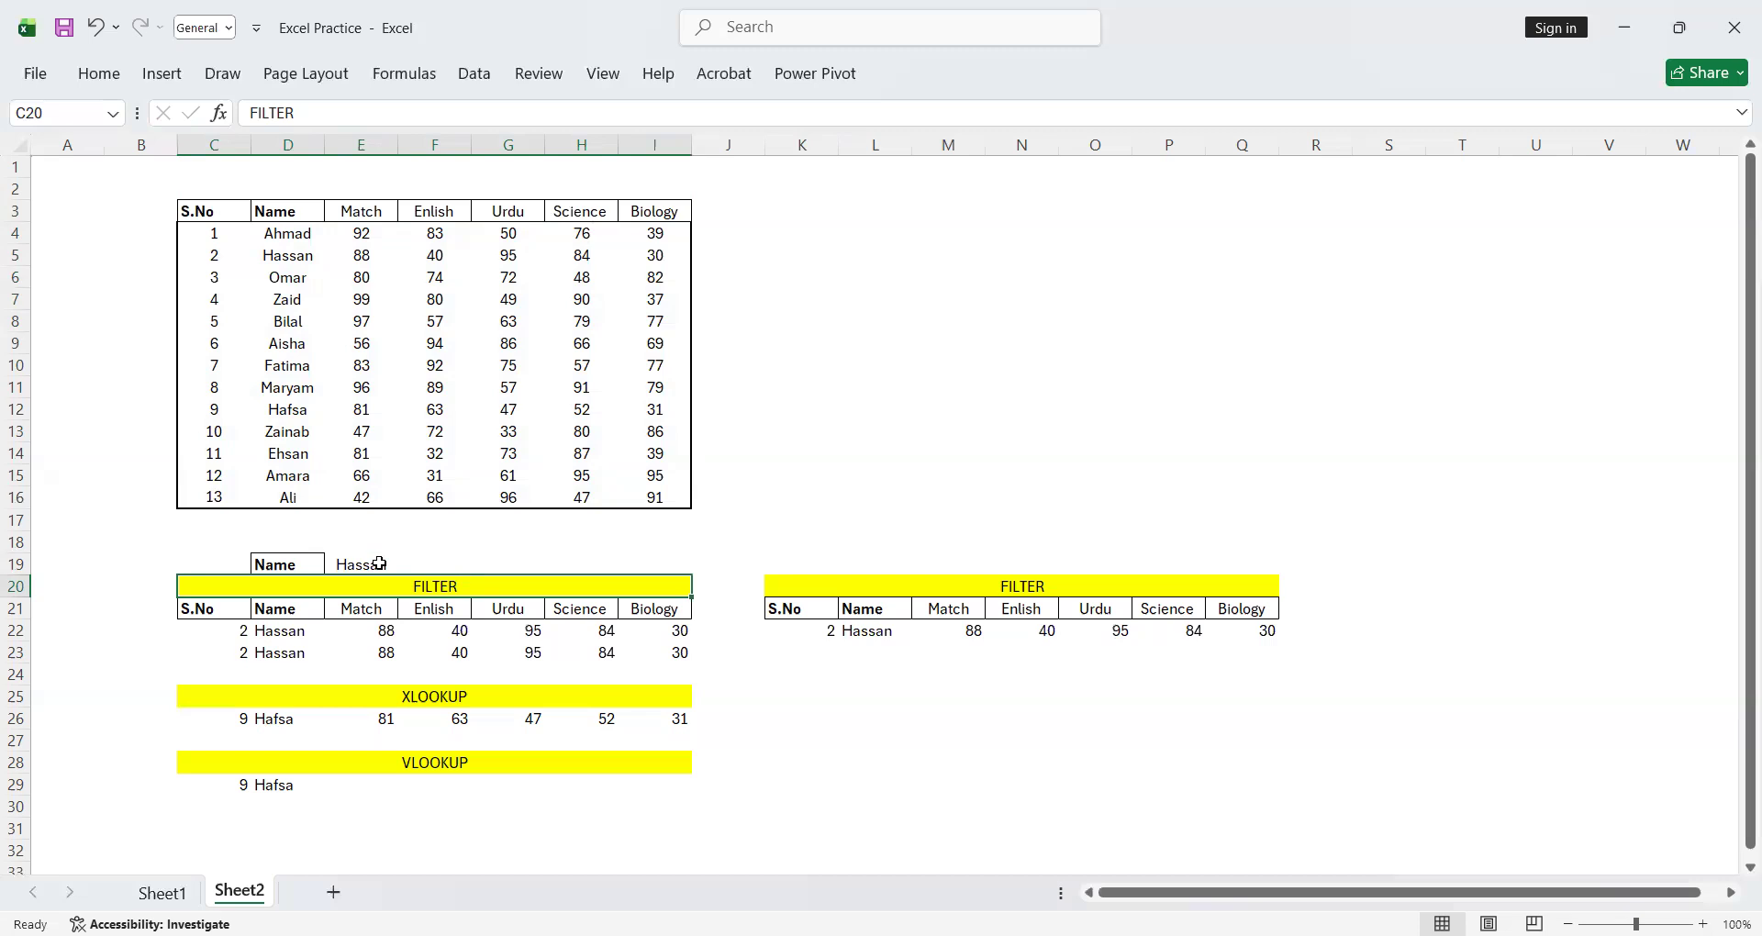
click(209, 697)
key(ctrl+c)
click(771, 697)
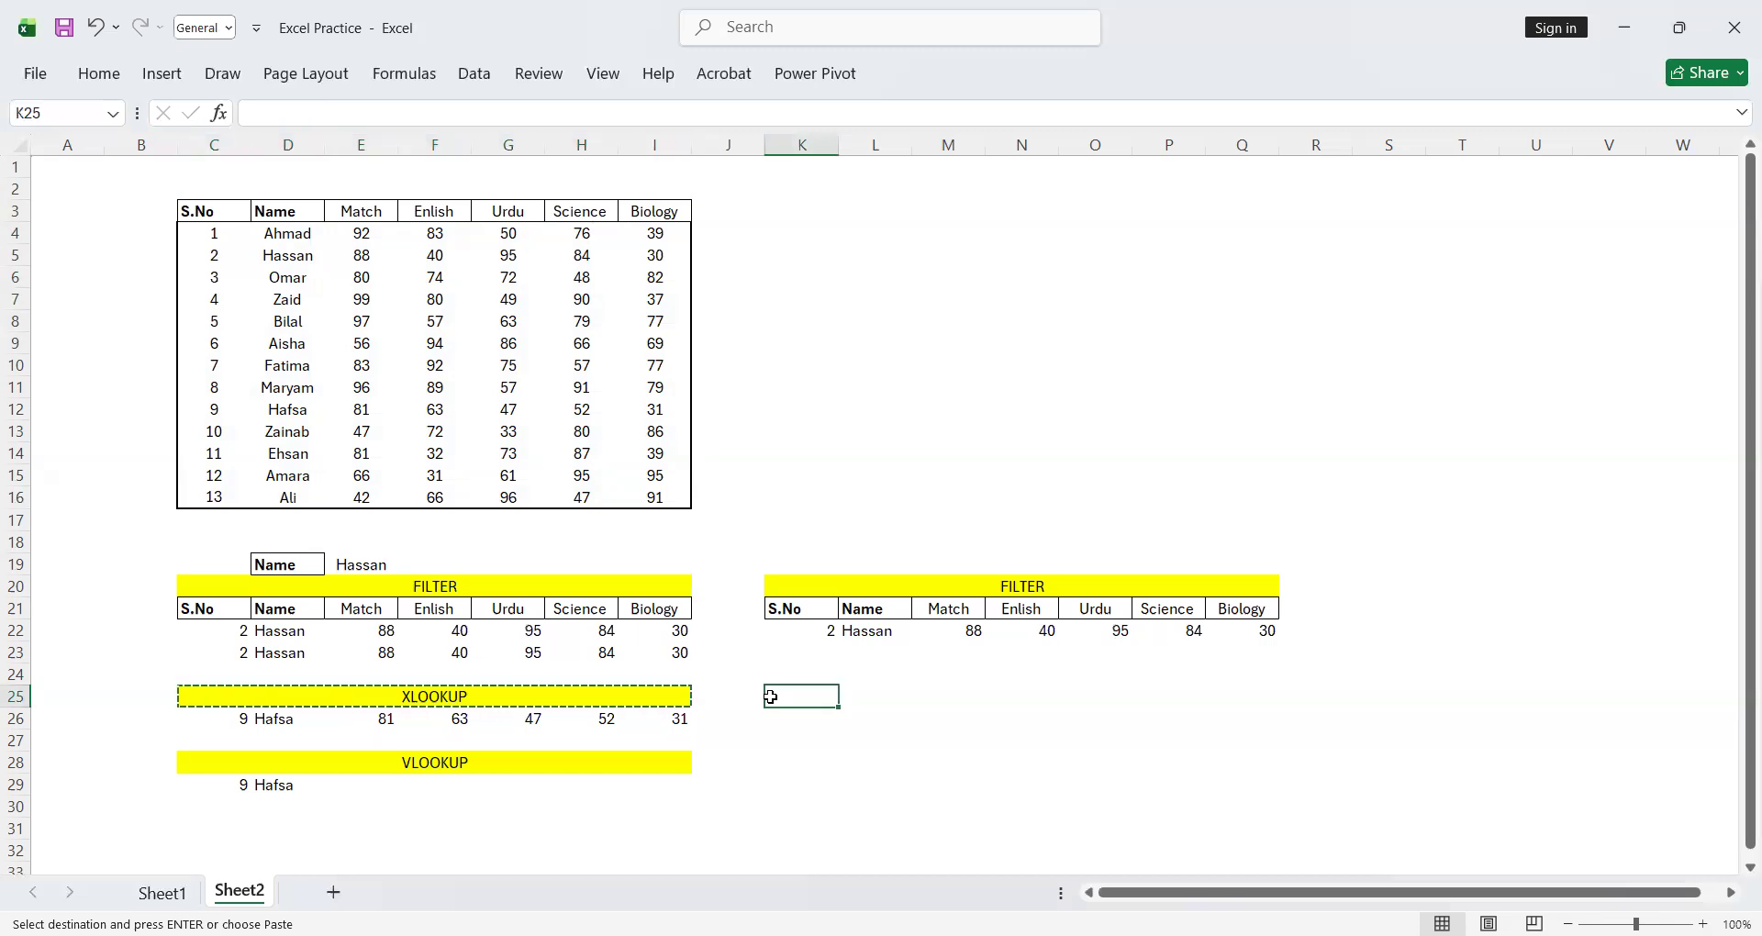
key(ctrl+v)
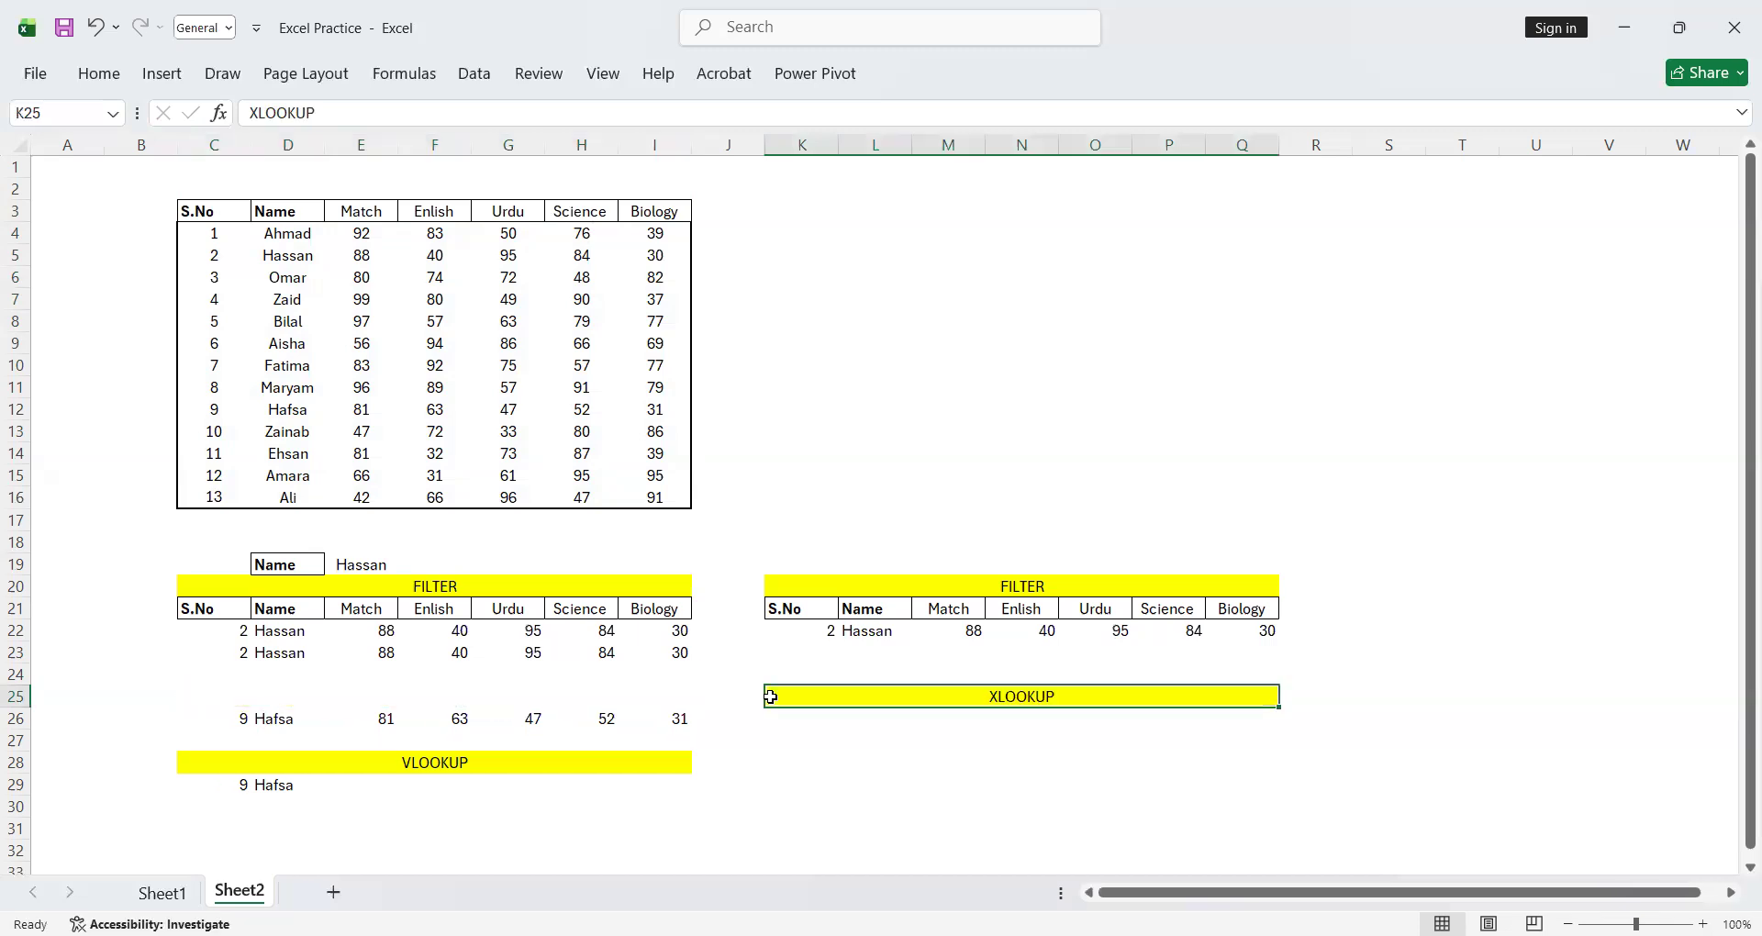
key(ctrl+z)
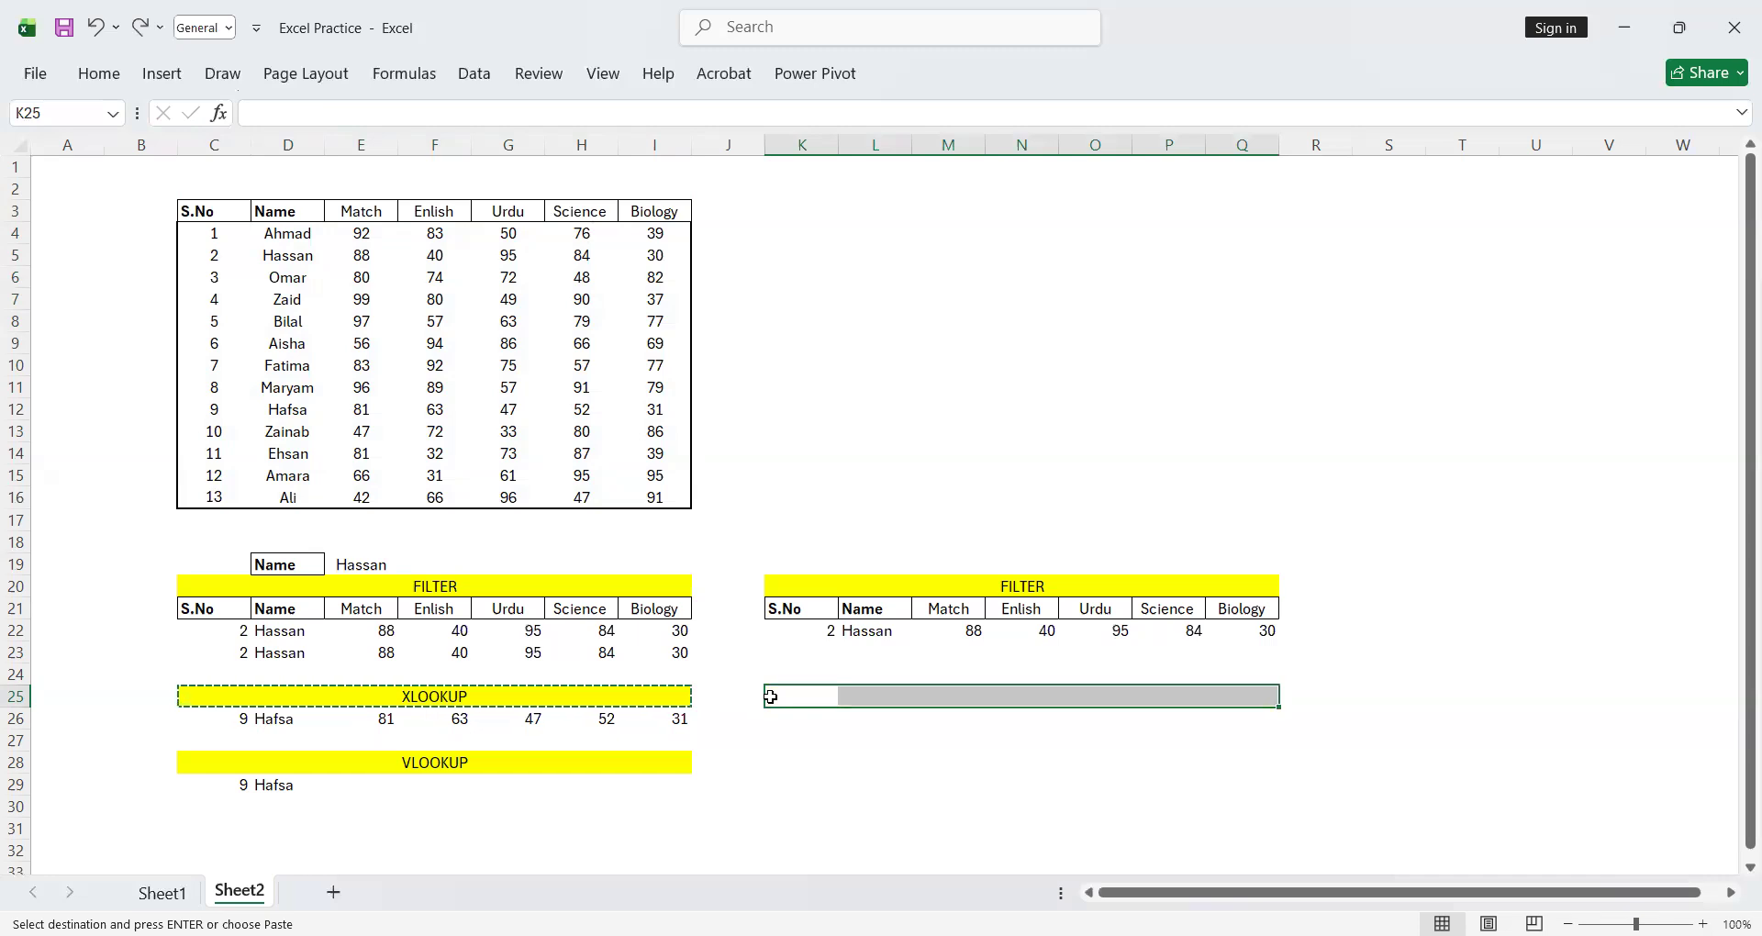
Copy the yellow XLOOKUP heading from row 25 of the existing block into K25:Q25
key(ctrl+c)
click(816, 694)
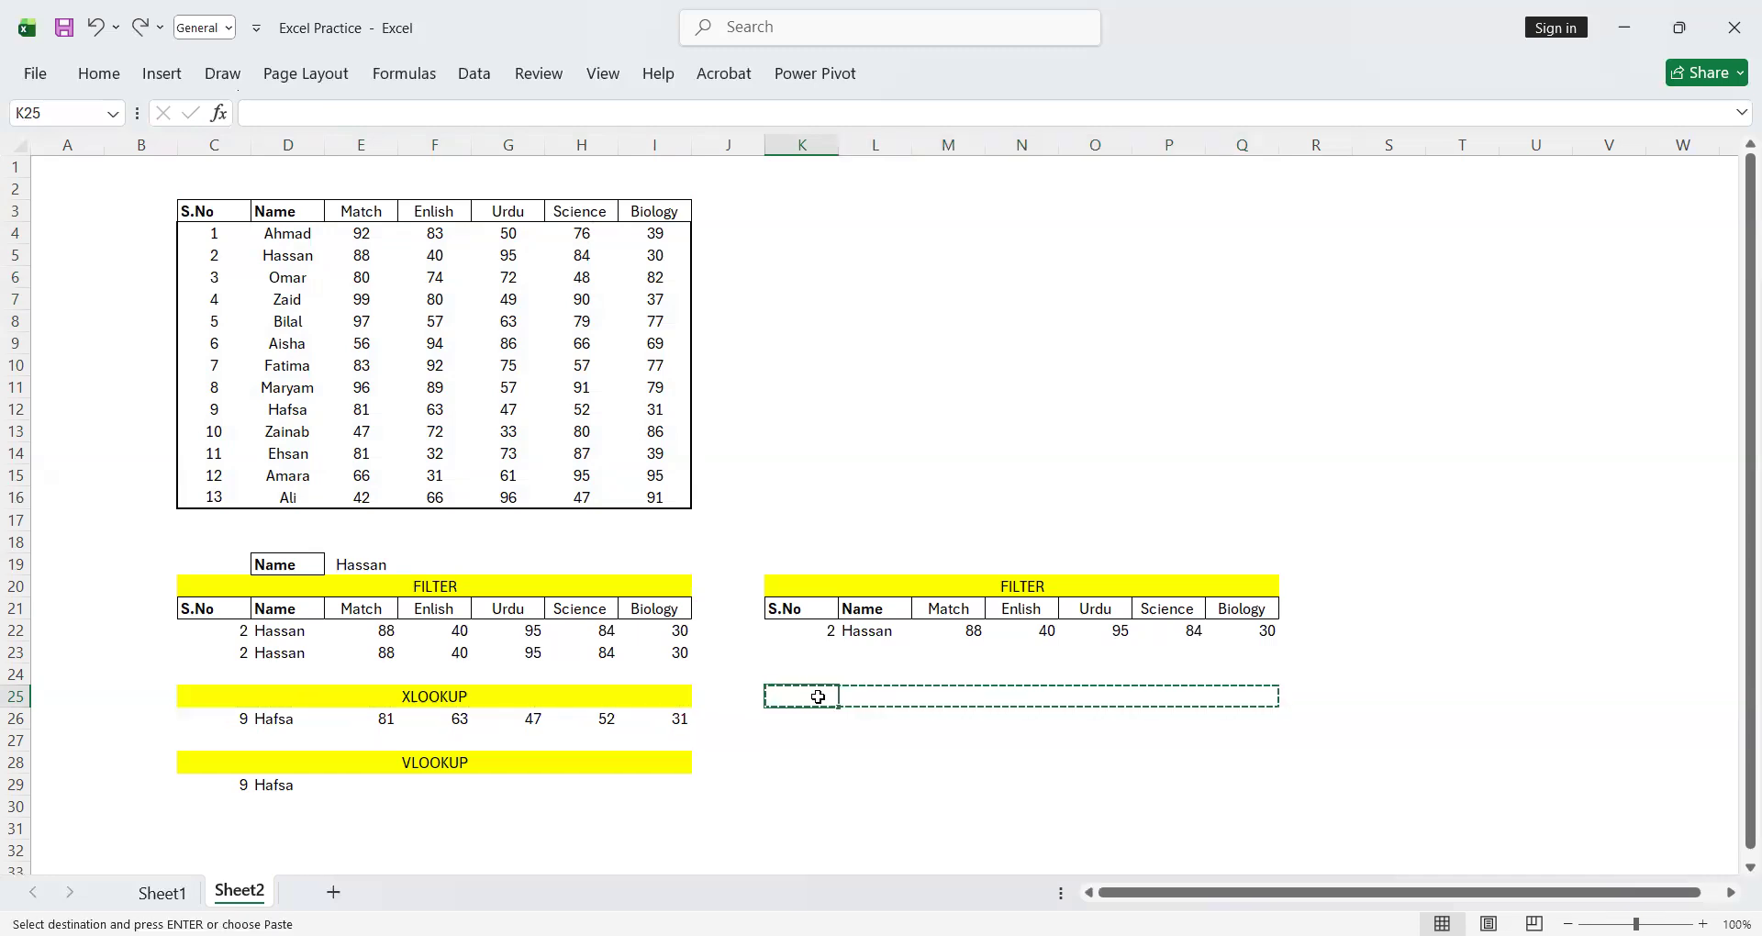
key(ctrl+v)
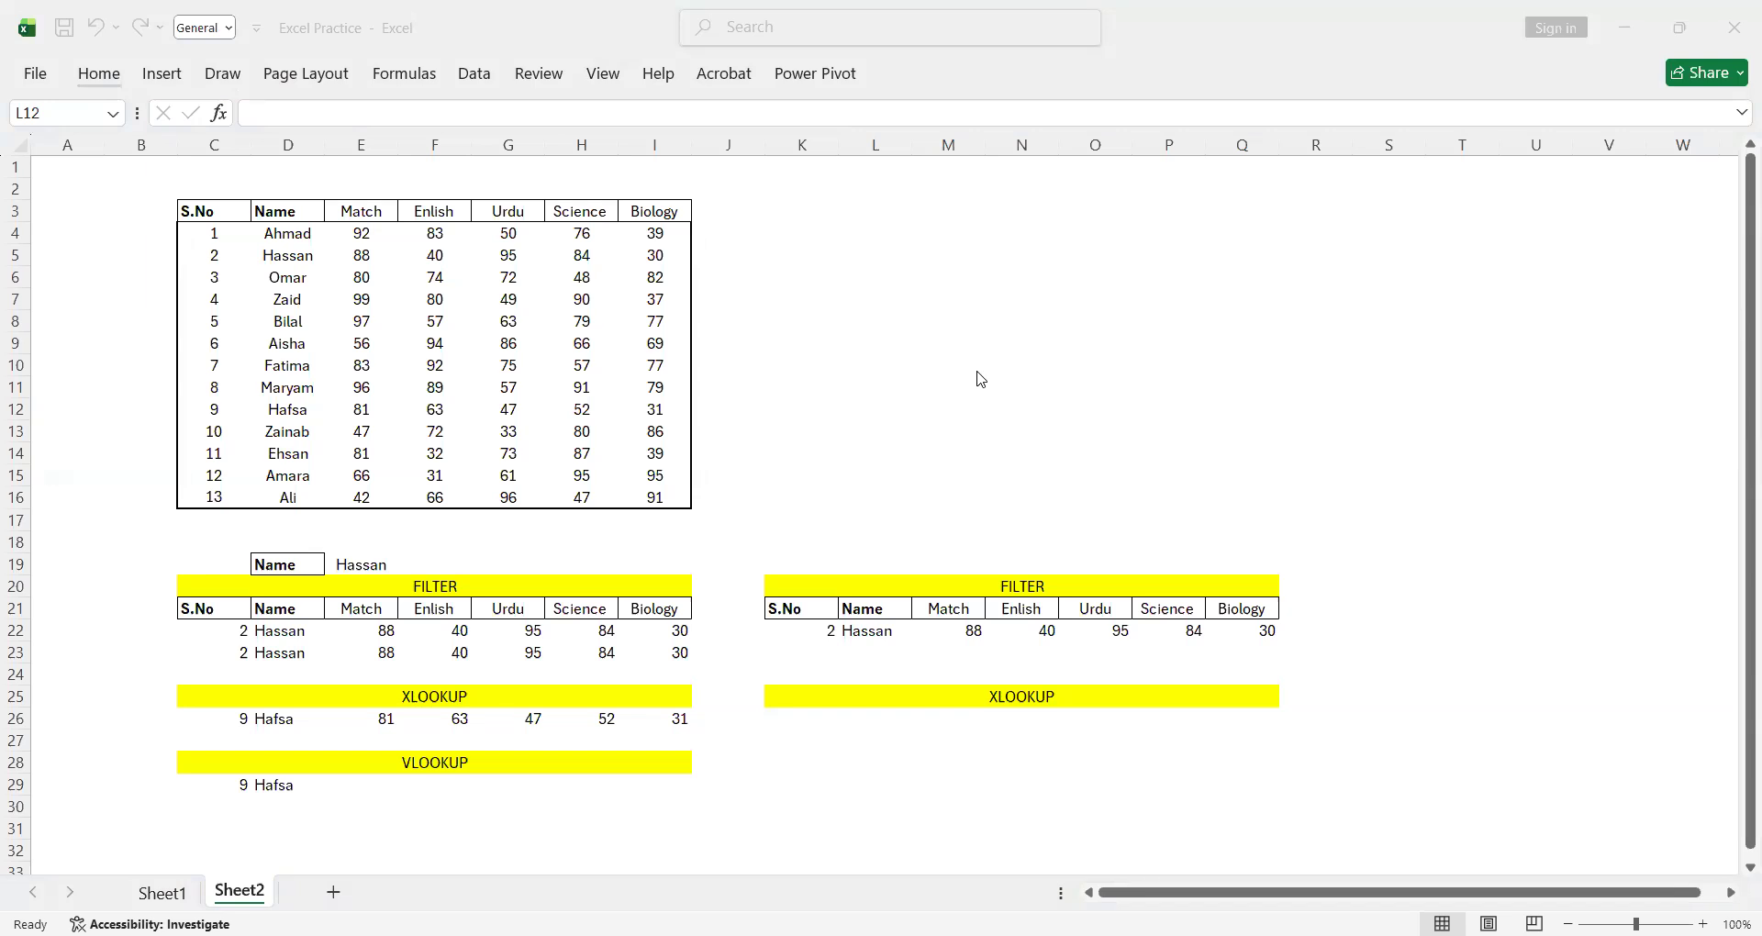
click(810, 716)
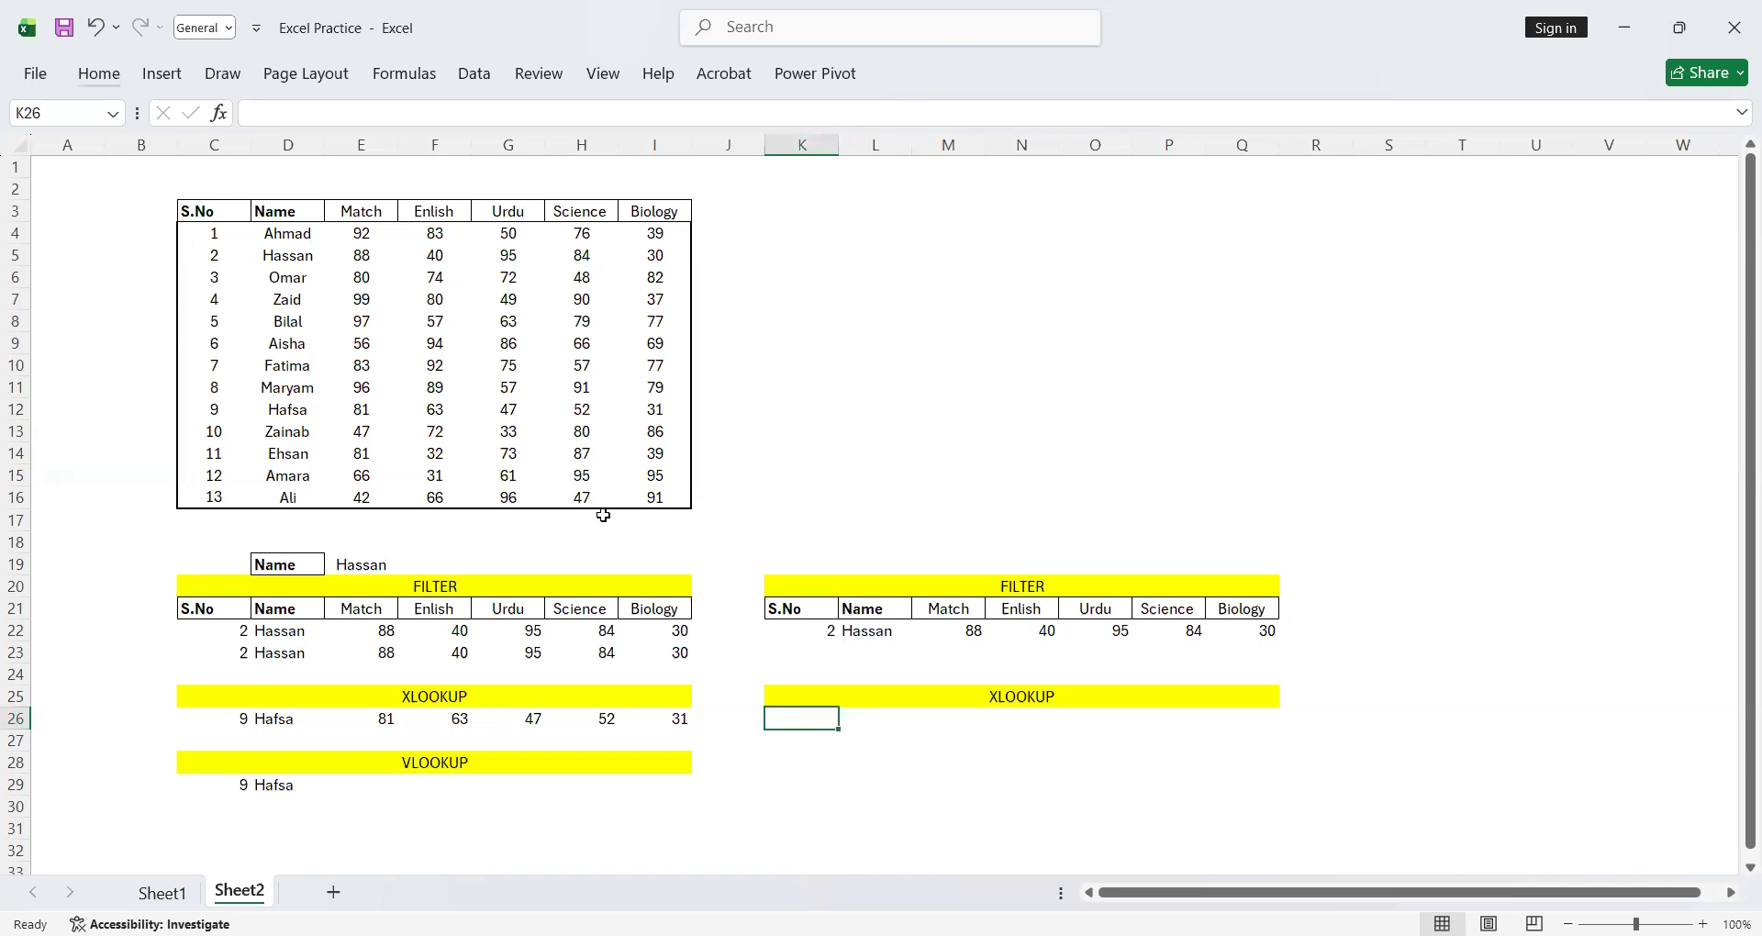
click(232, 714)
key(ctrl+c)
Add List data validation to cell K26 using the table's S.No values as the source, and choose 6 from it
click(805, 722)
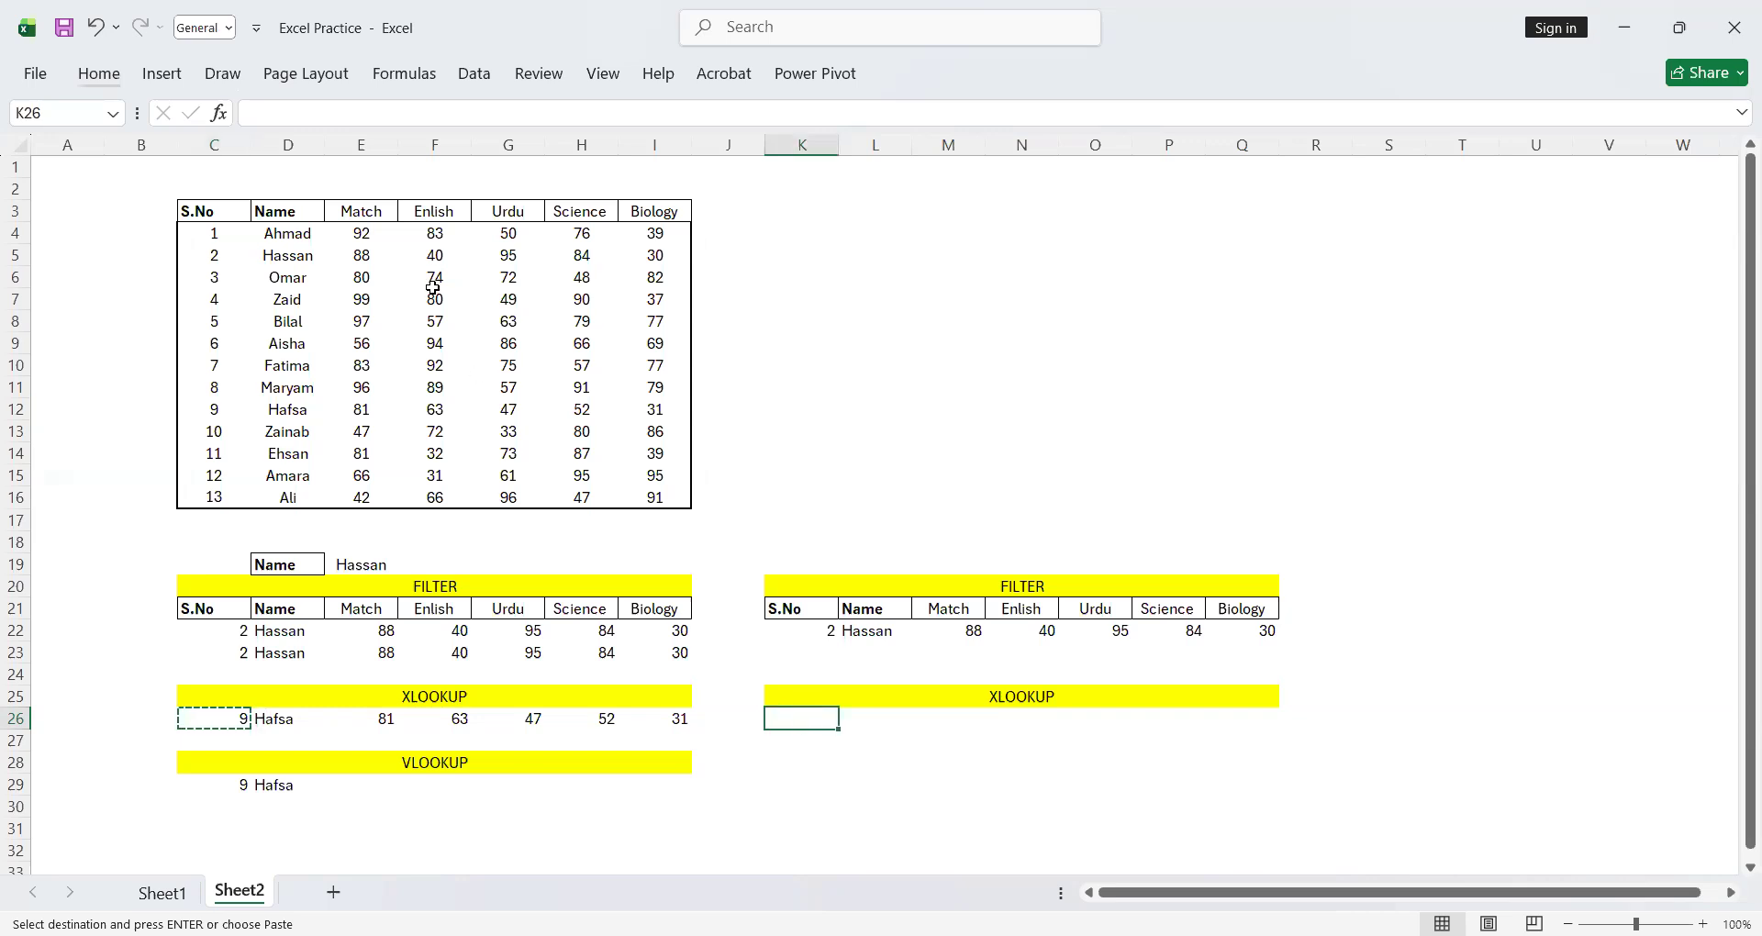
click(494, 82)
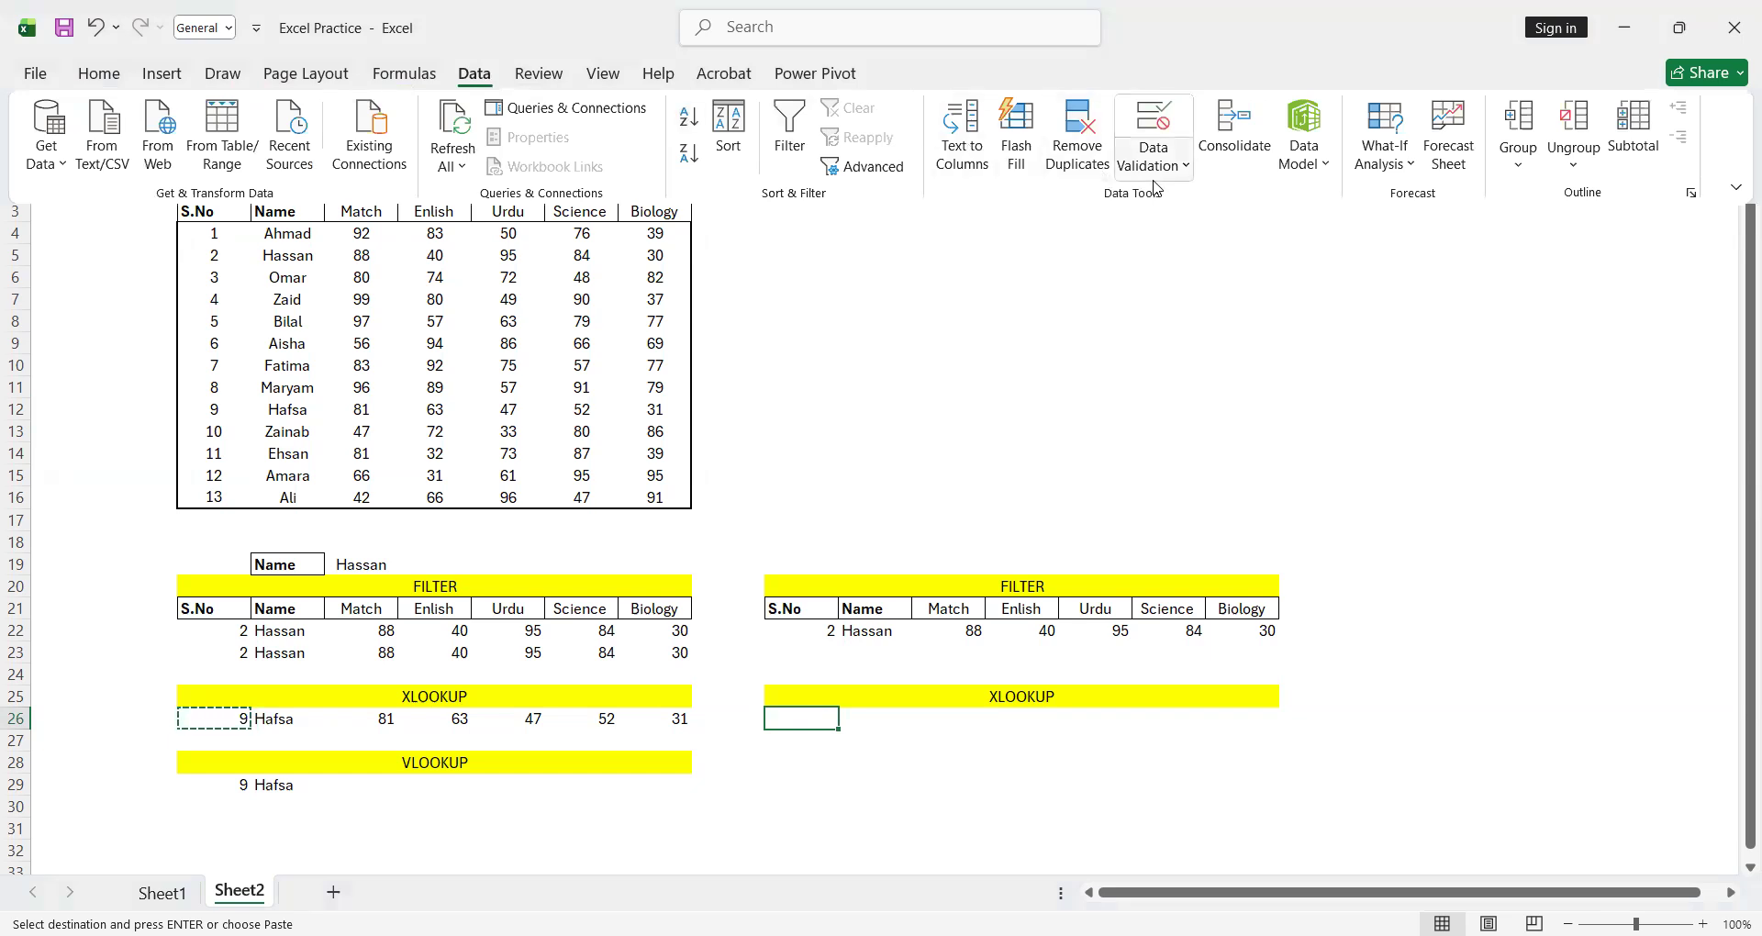
click(1155, 169)
click(1170, 203)
click(1198, 236)
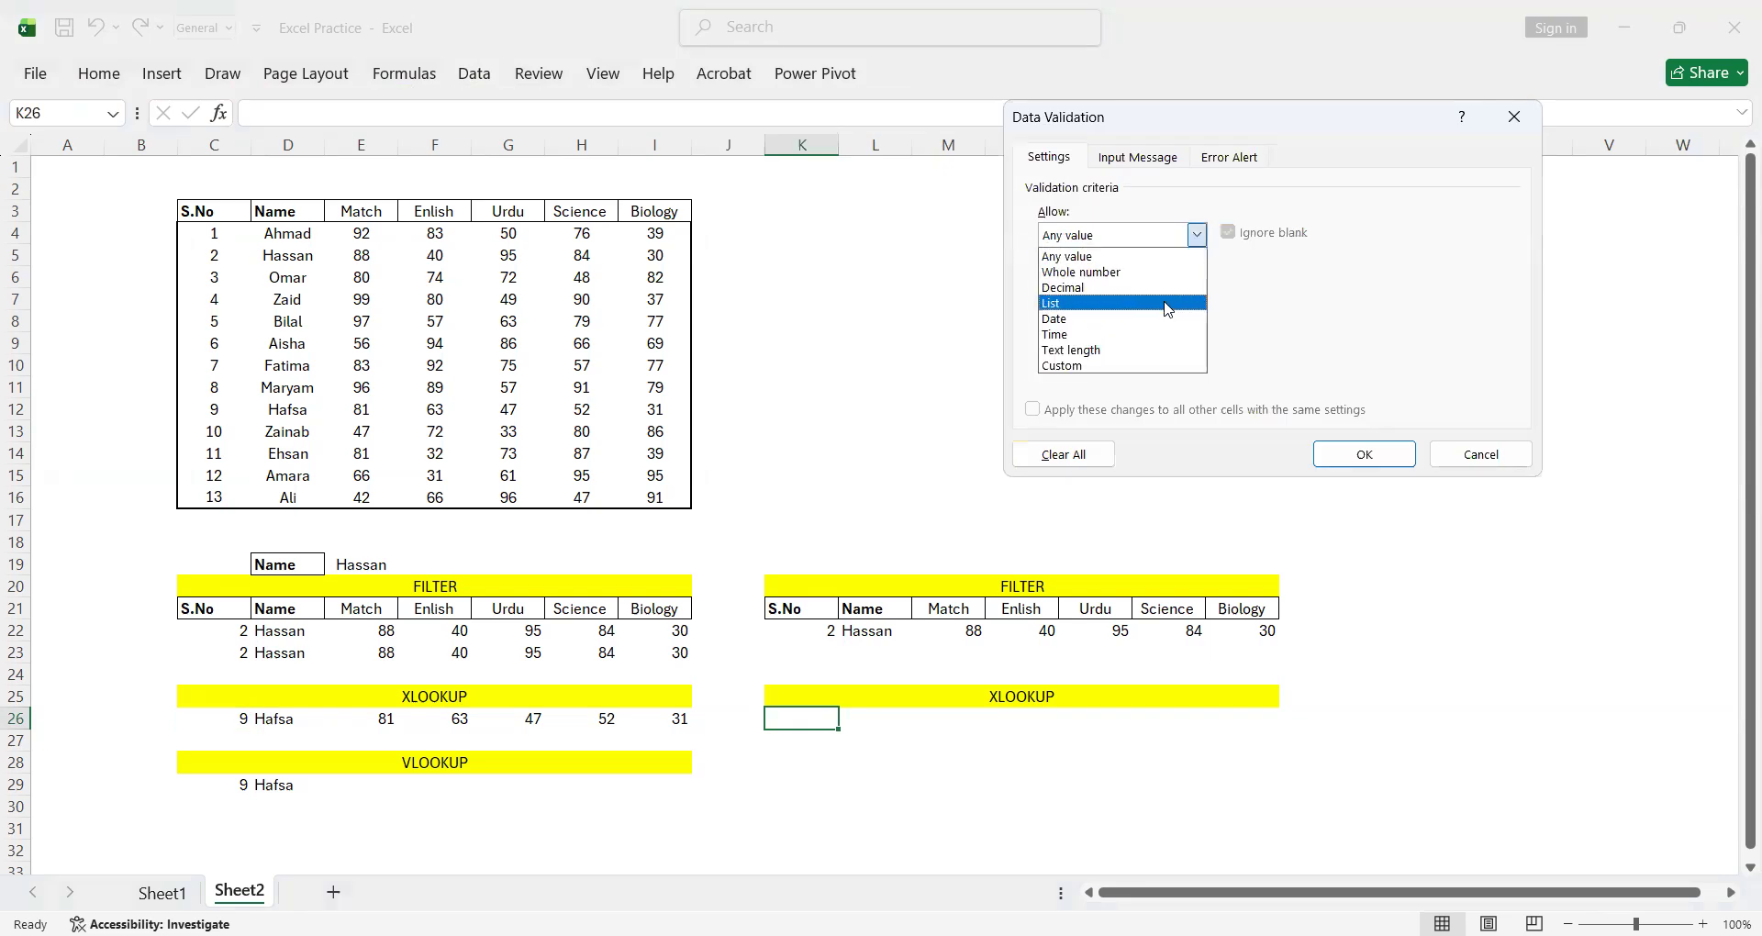
click(1167, 308)
click(1047, 331)
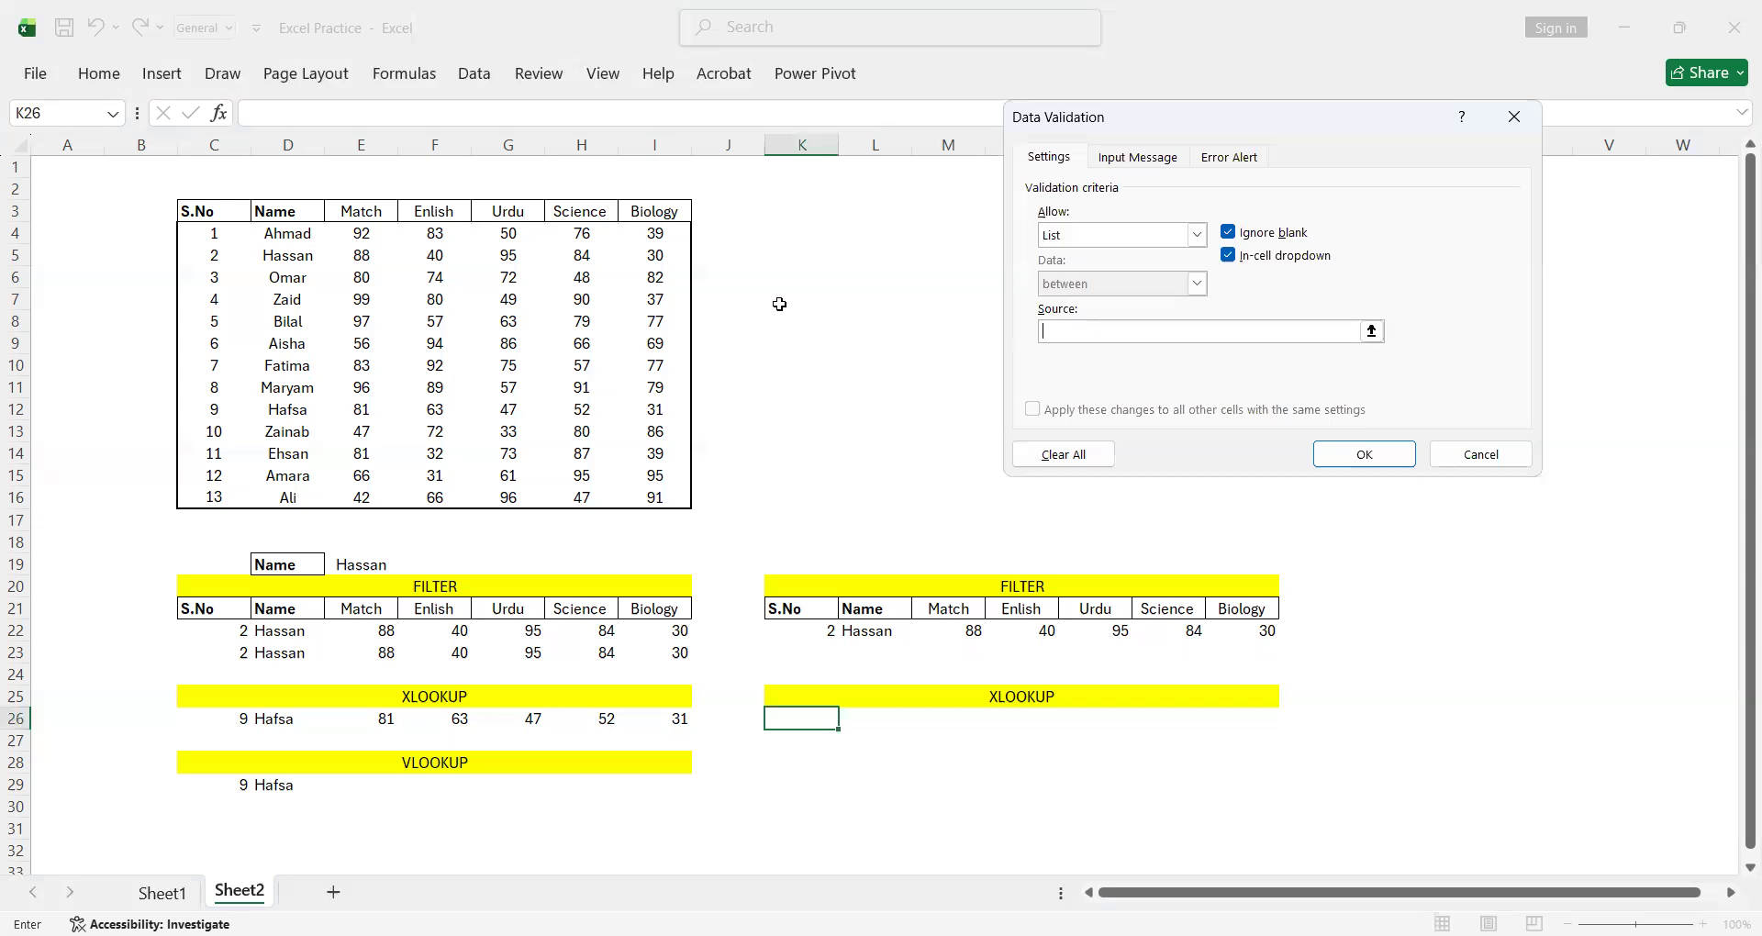
click(217, 231)
drag(187, 498, 186, 504)
key(Return)
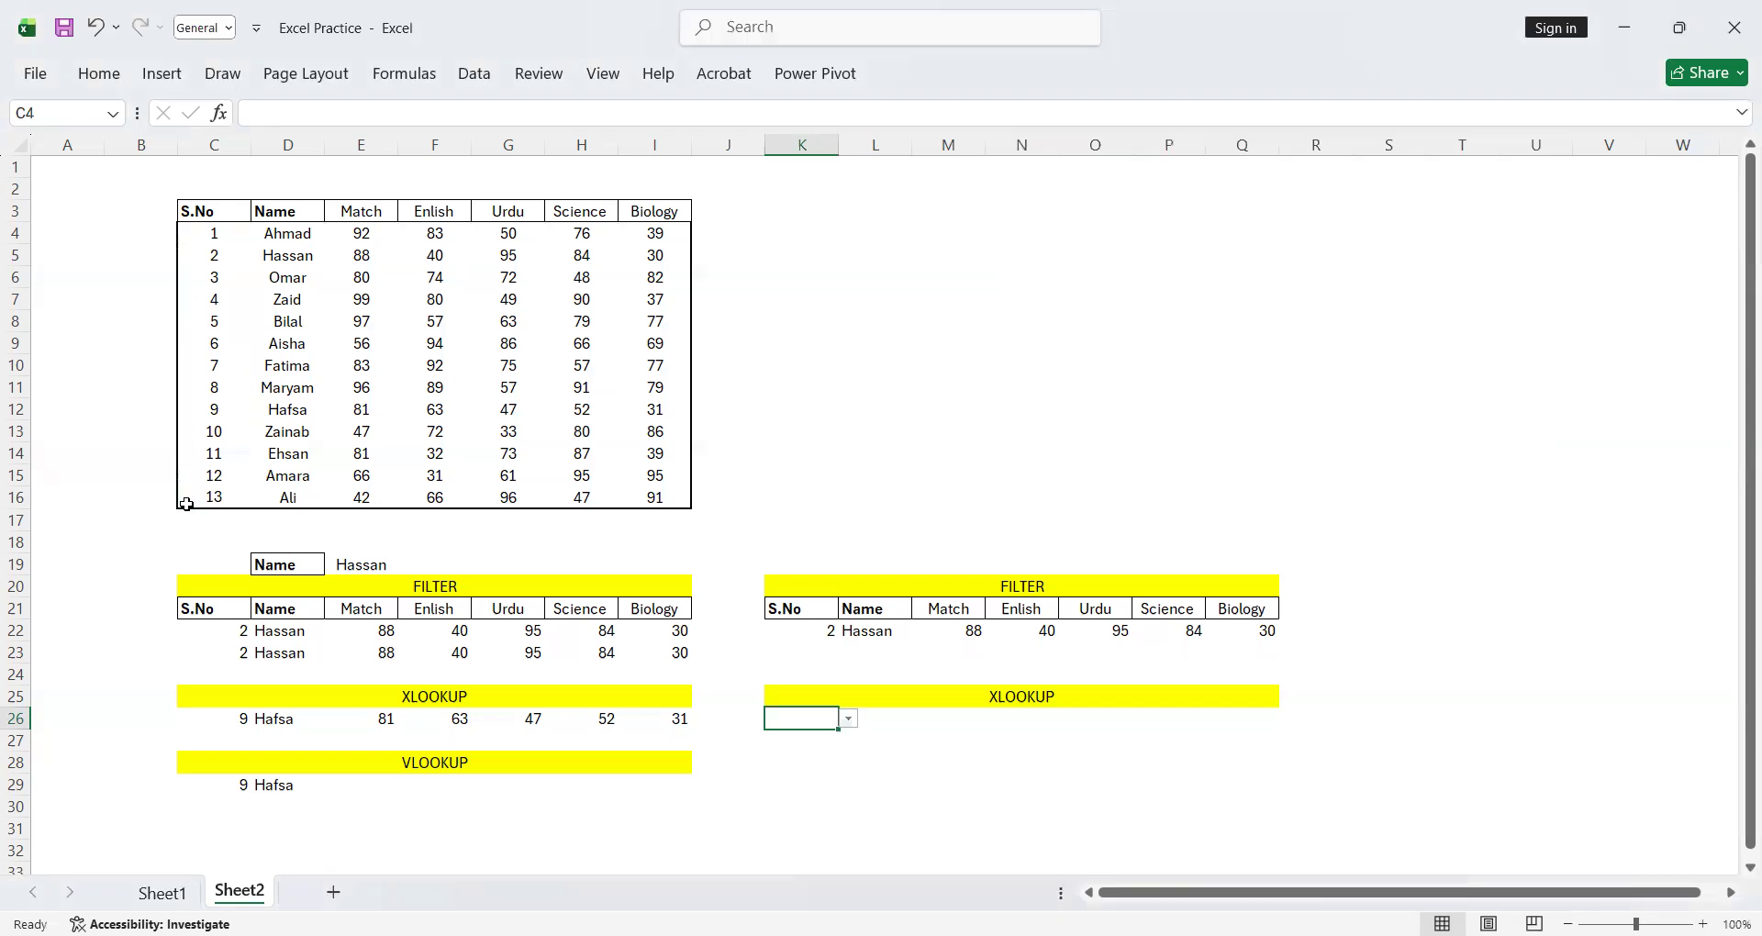
click(849, 719)
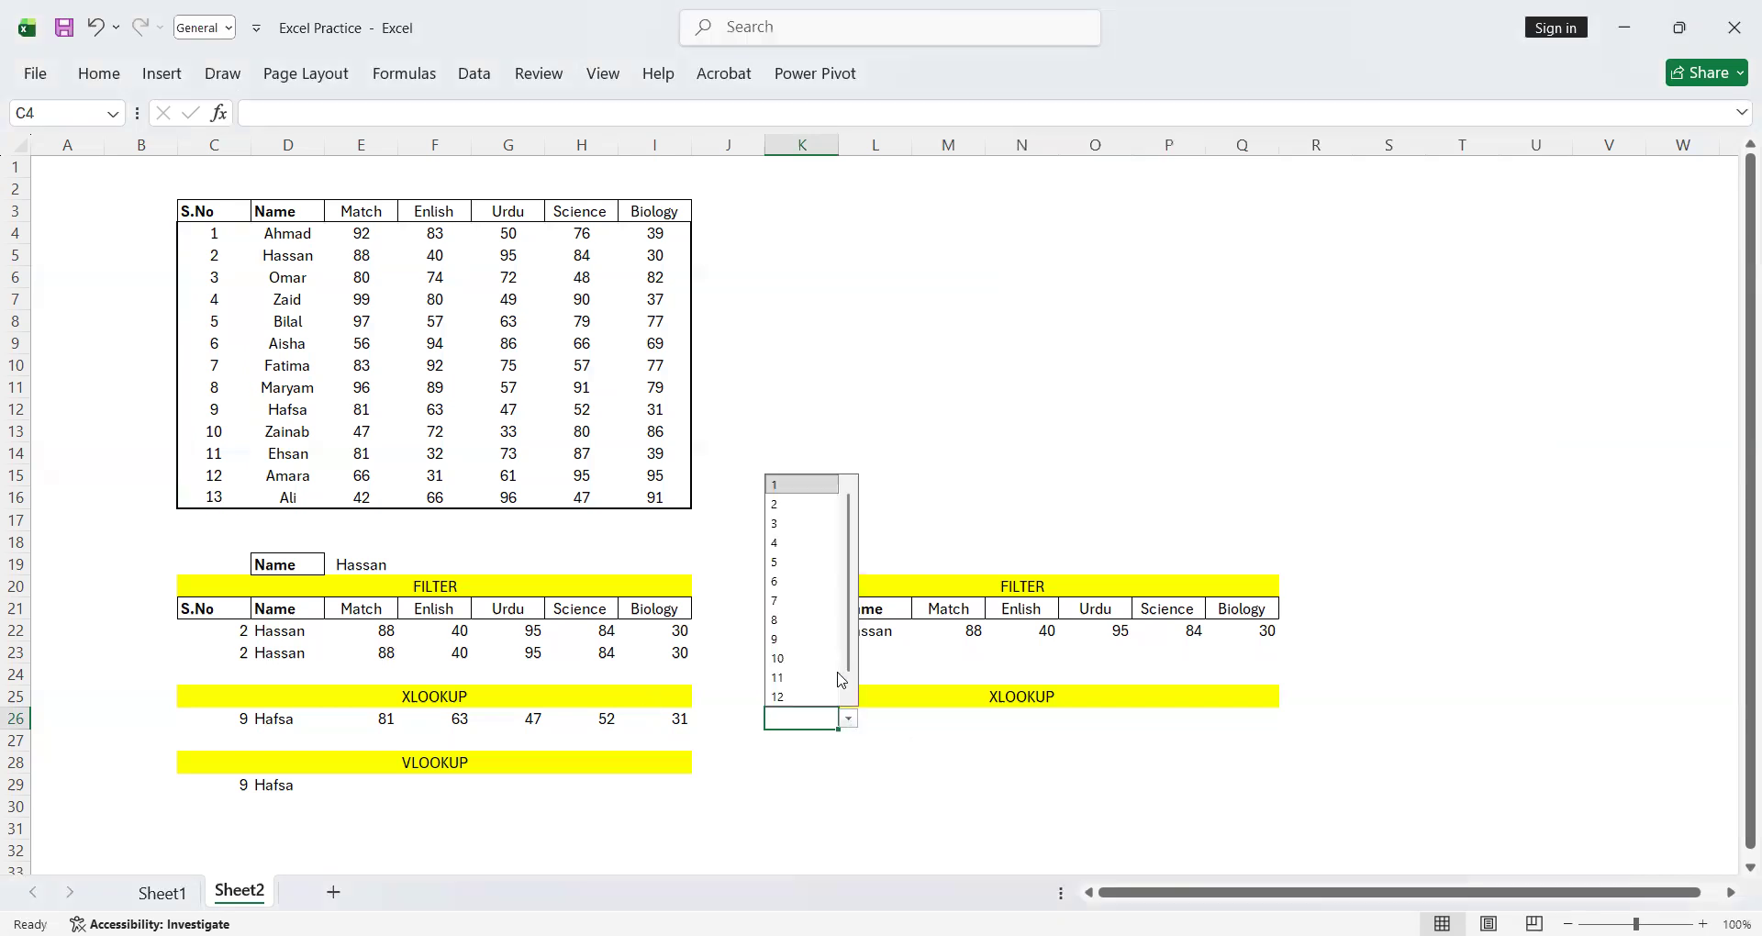
click(808, 581)
Enter the formula =XLOOKUP(K26,C4:C16,D4:I16) in cell L26 to return the name and marks for that serial number
click(871, 719)
text(=)
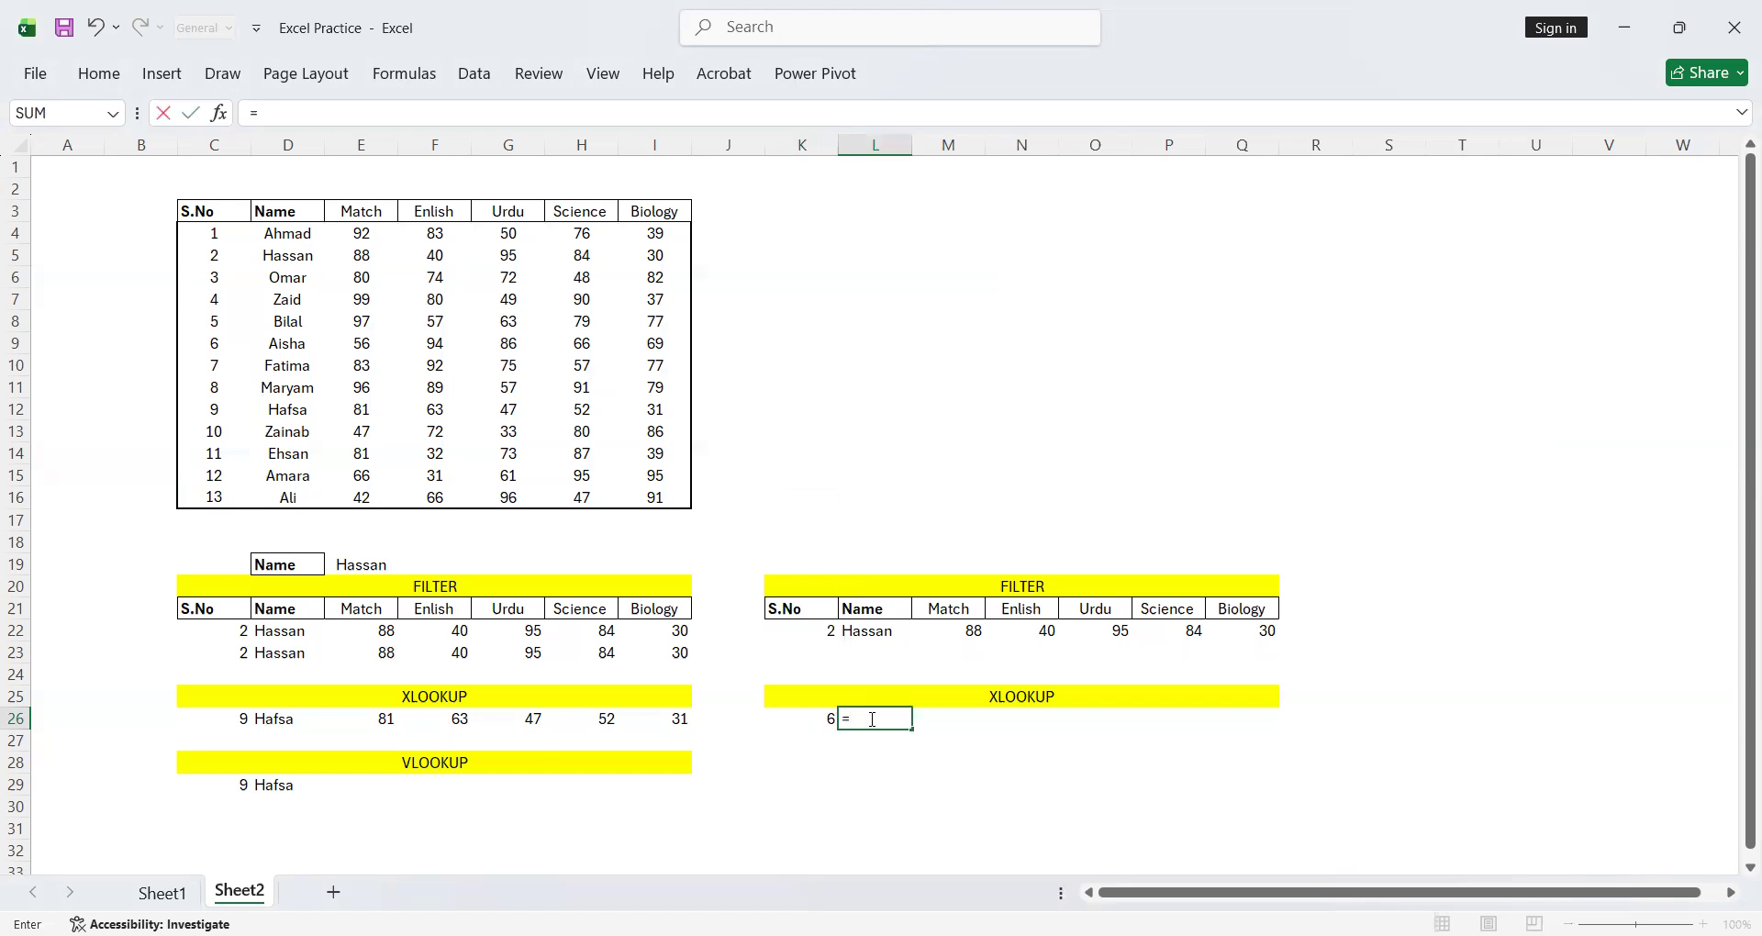
text(XL)
key(Tab)
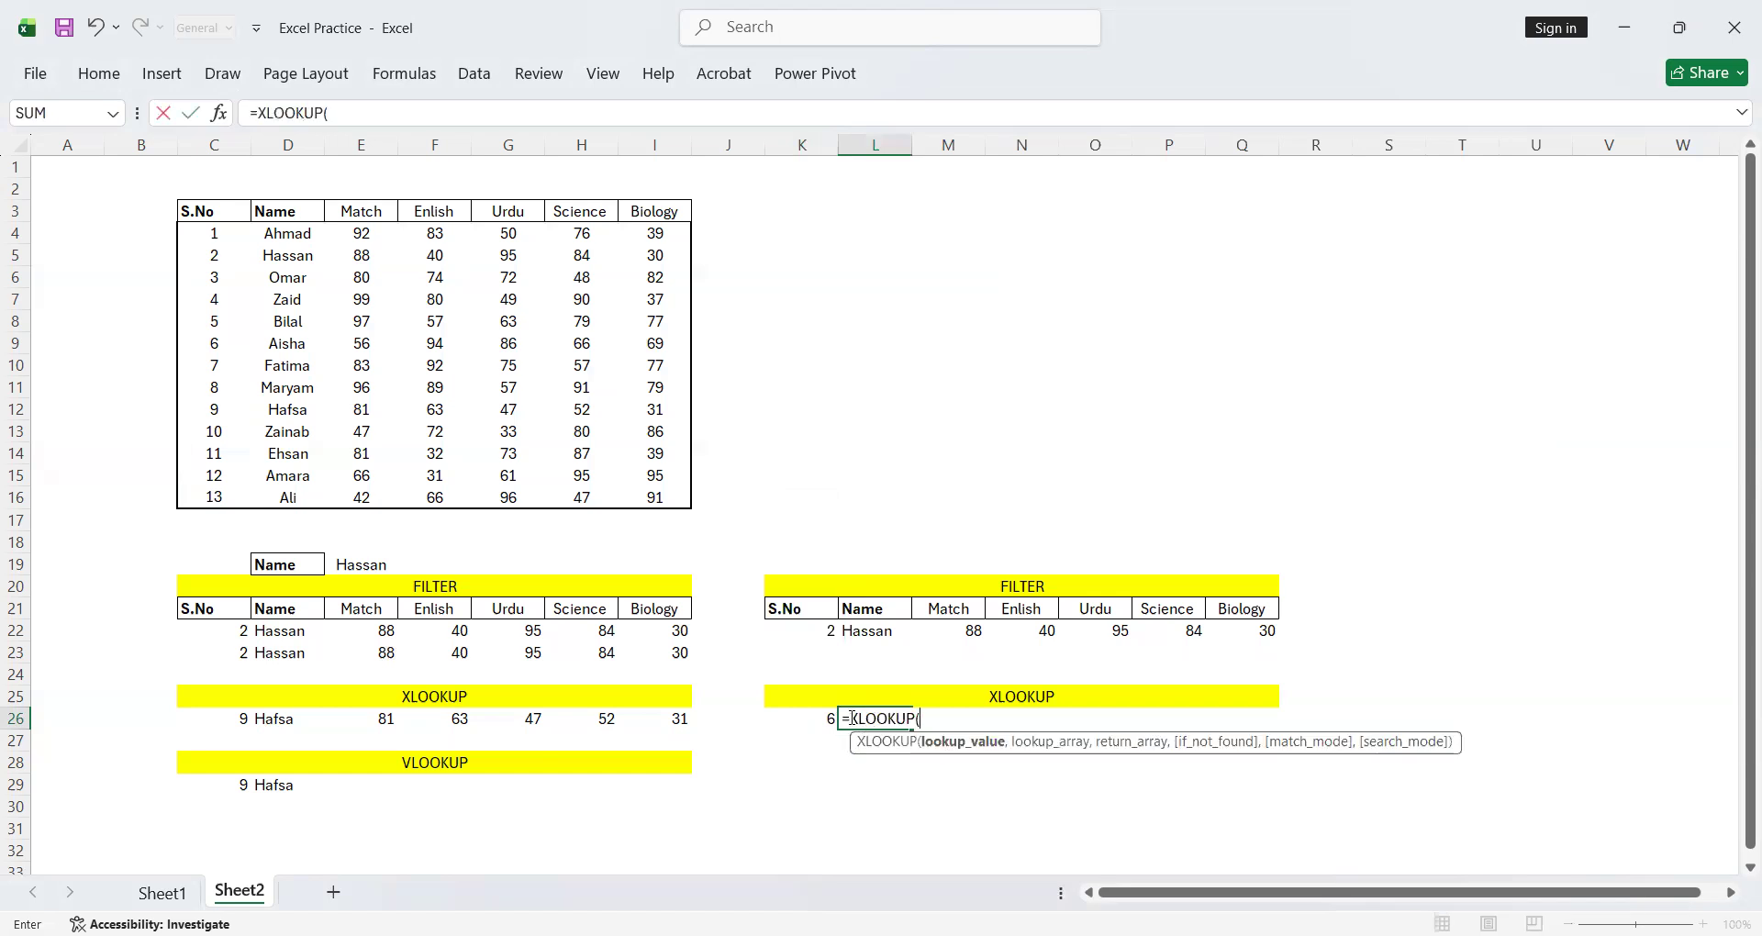
click(817, 715)
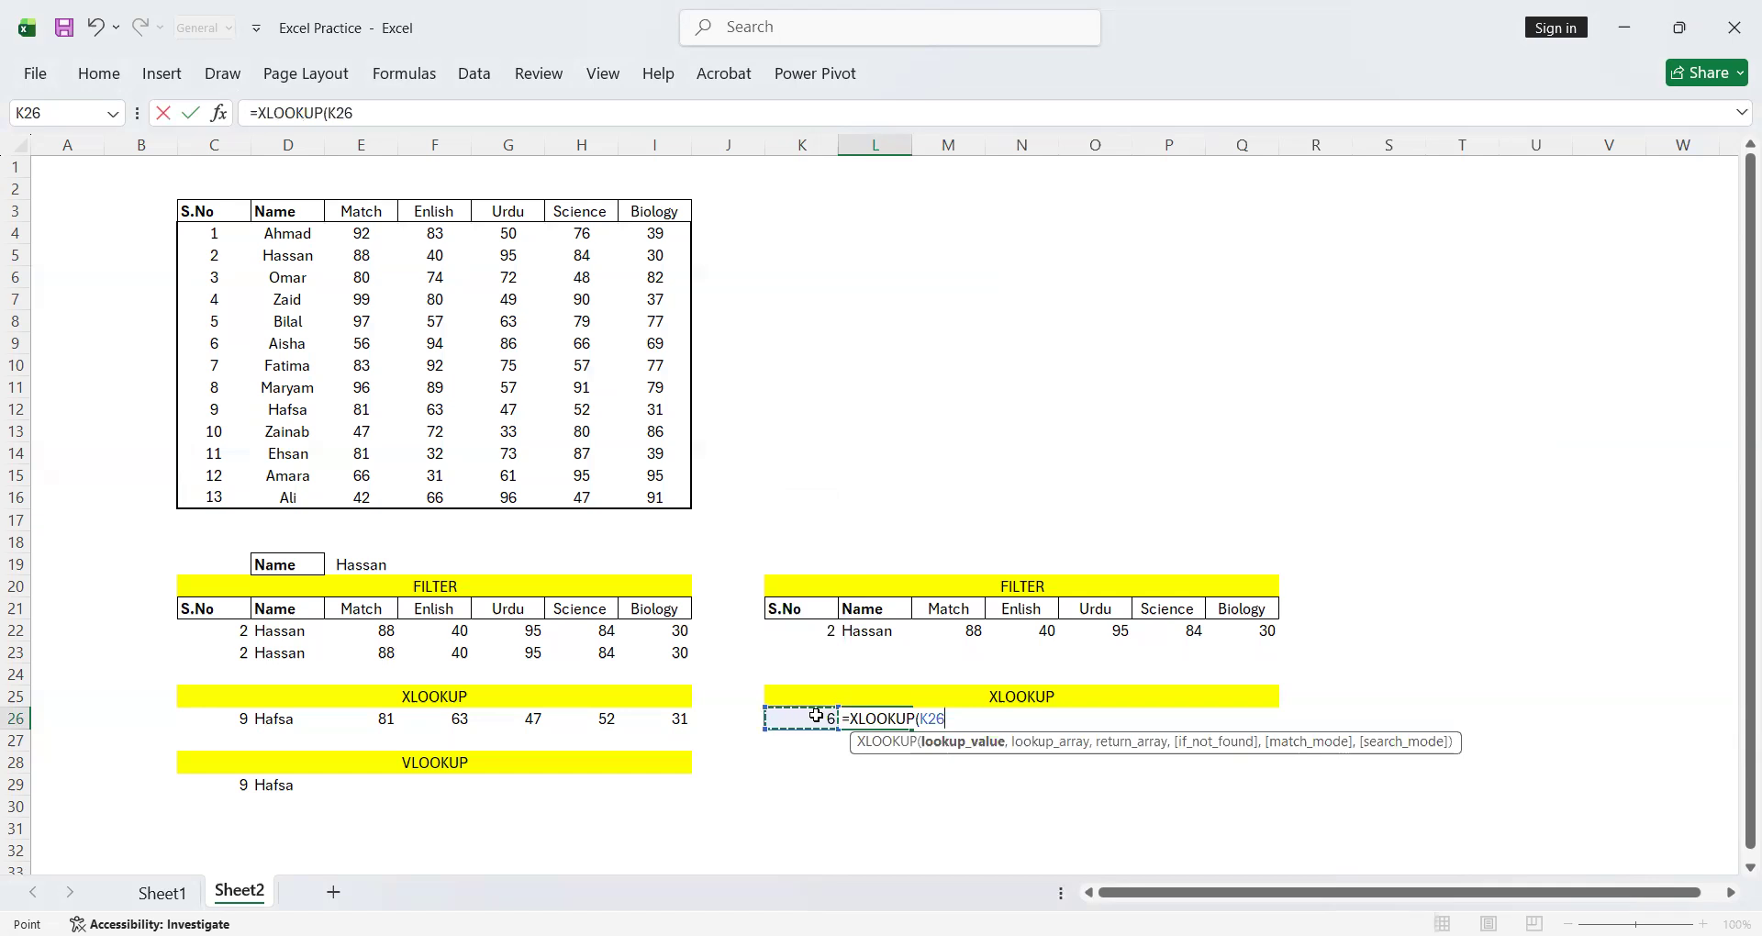
text(,)
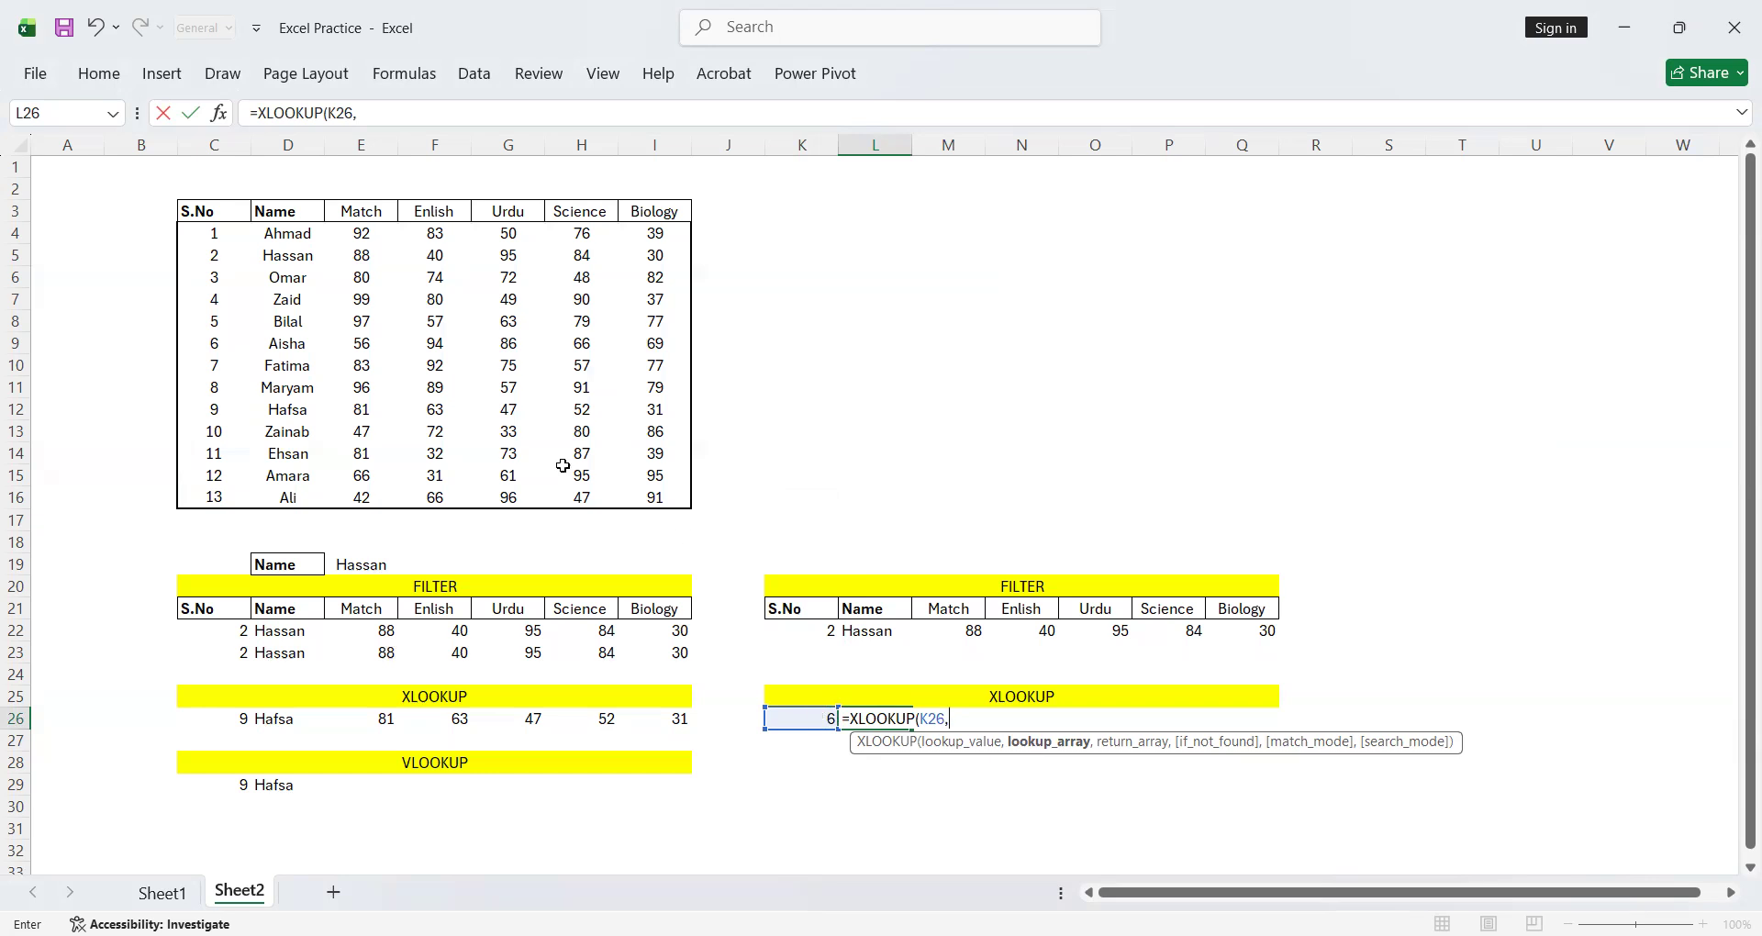
drag(194, 227, 209, 492)
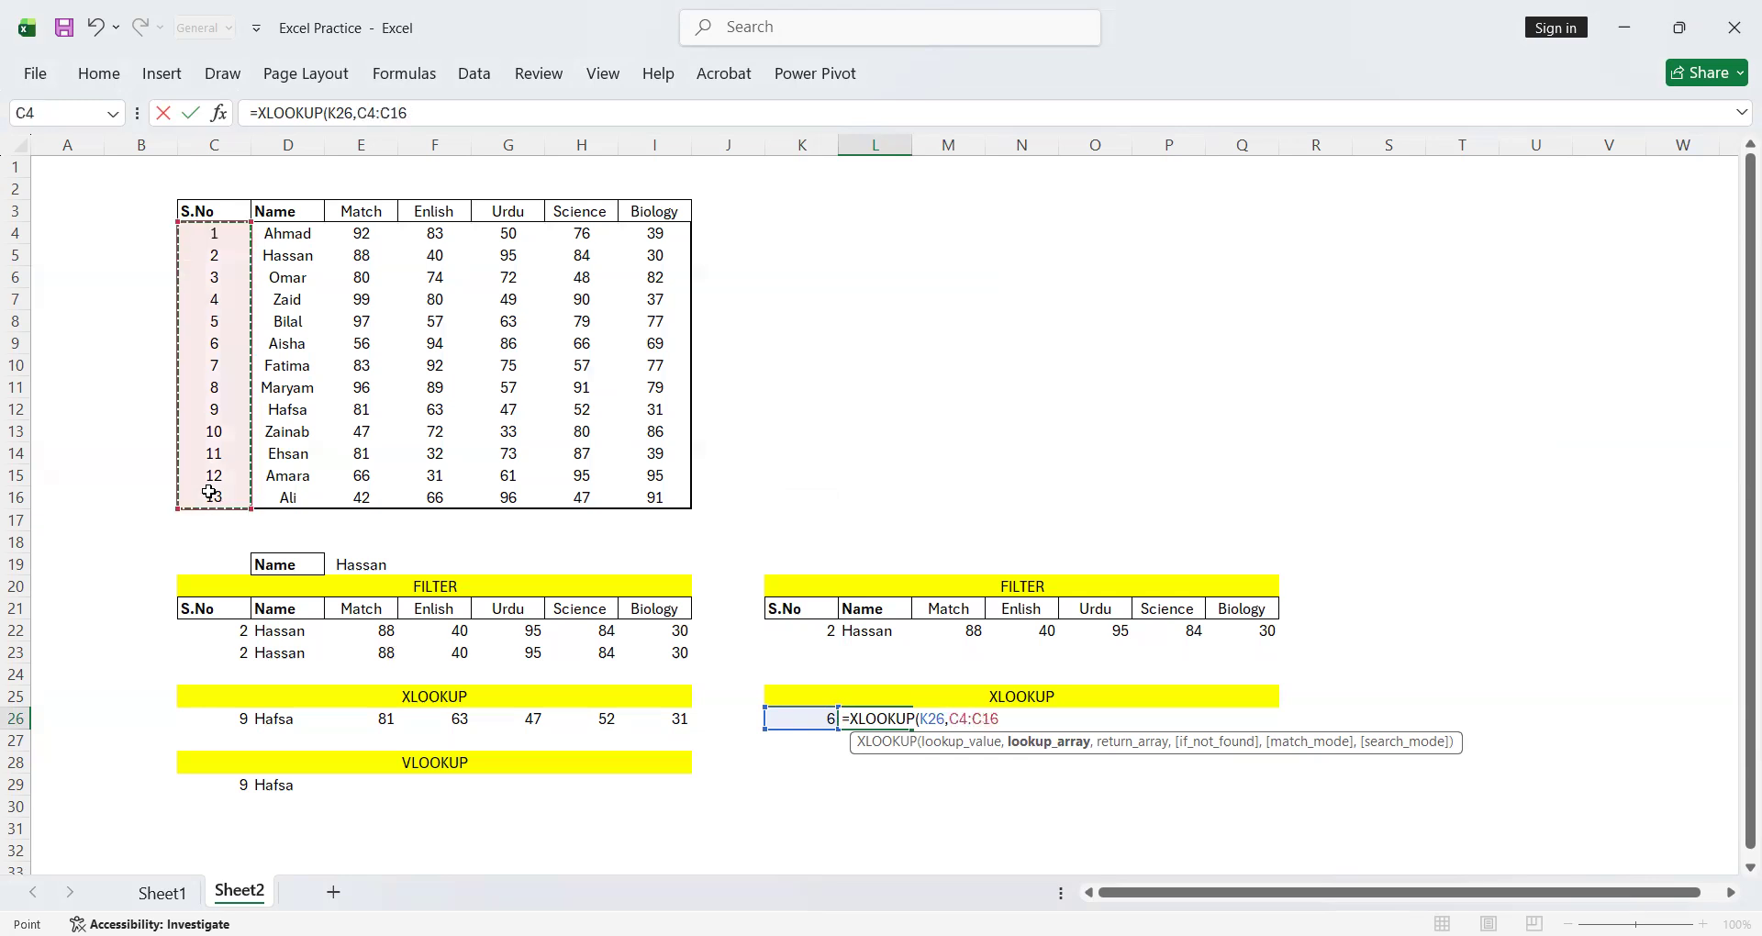
text(,)
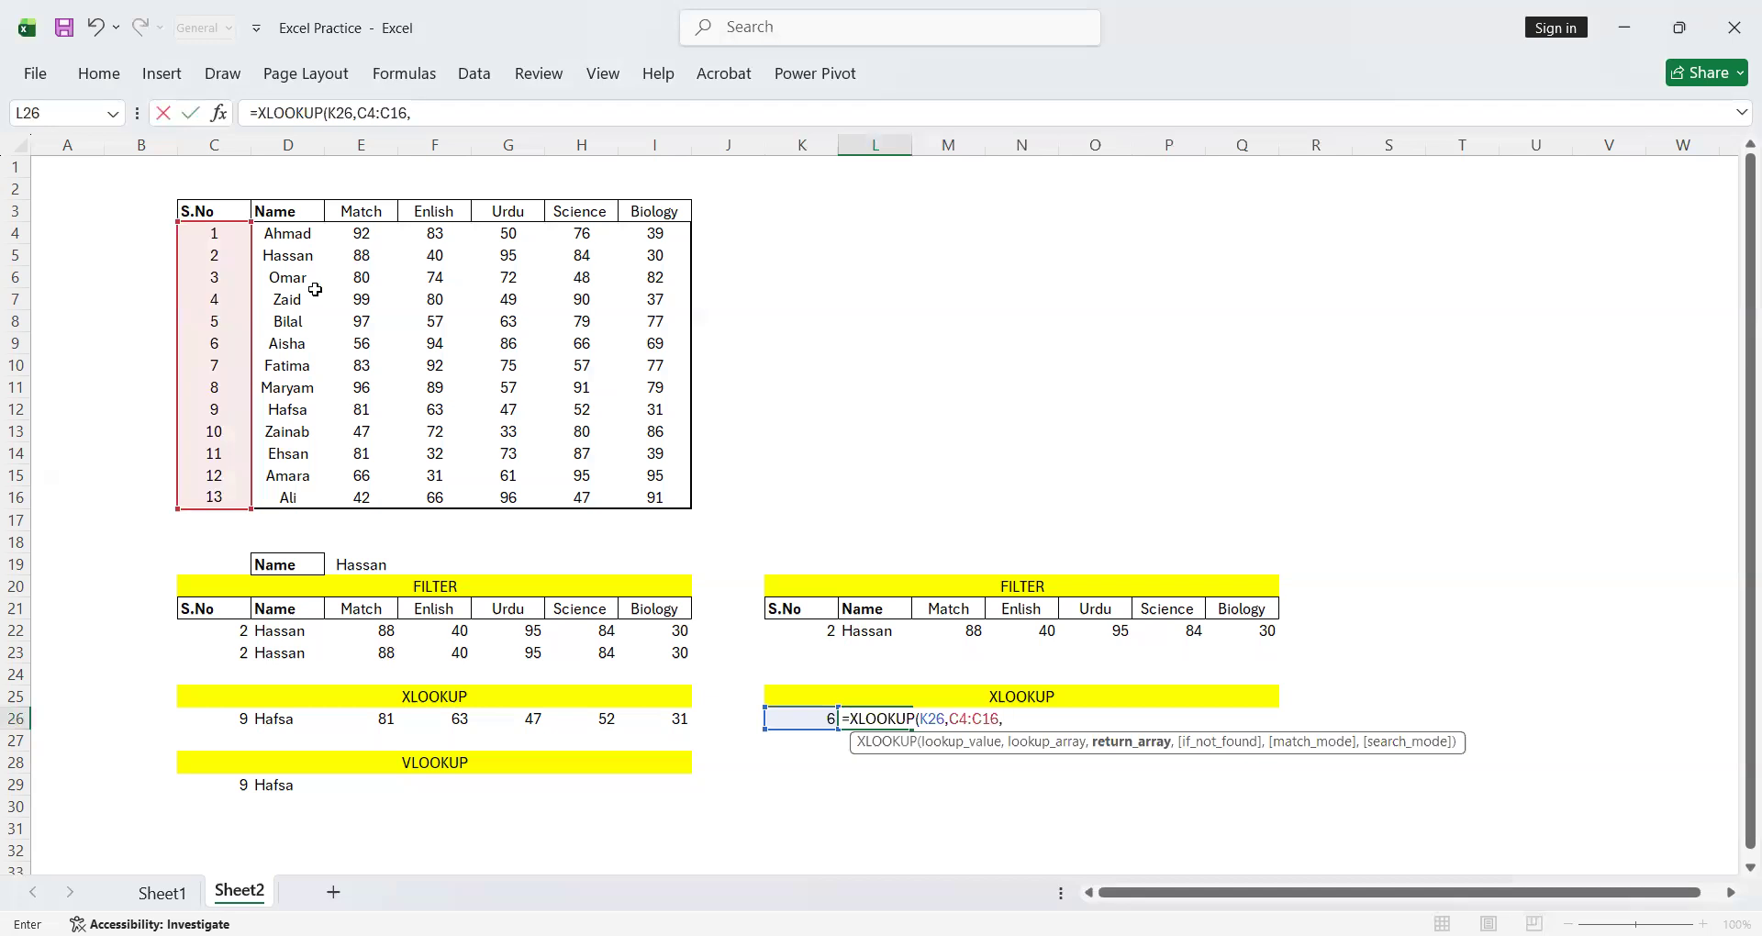
click(282, 233)
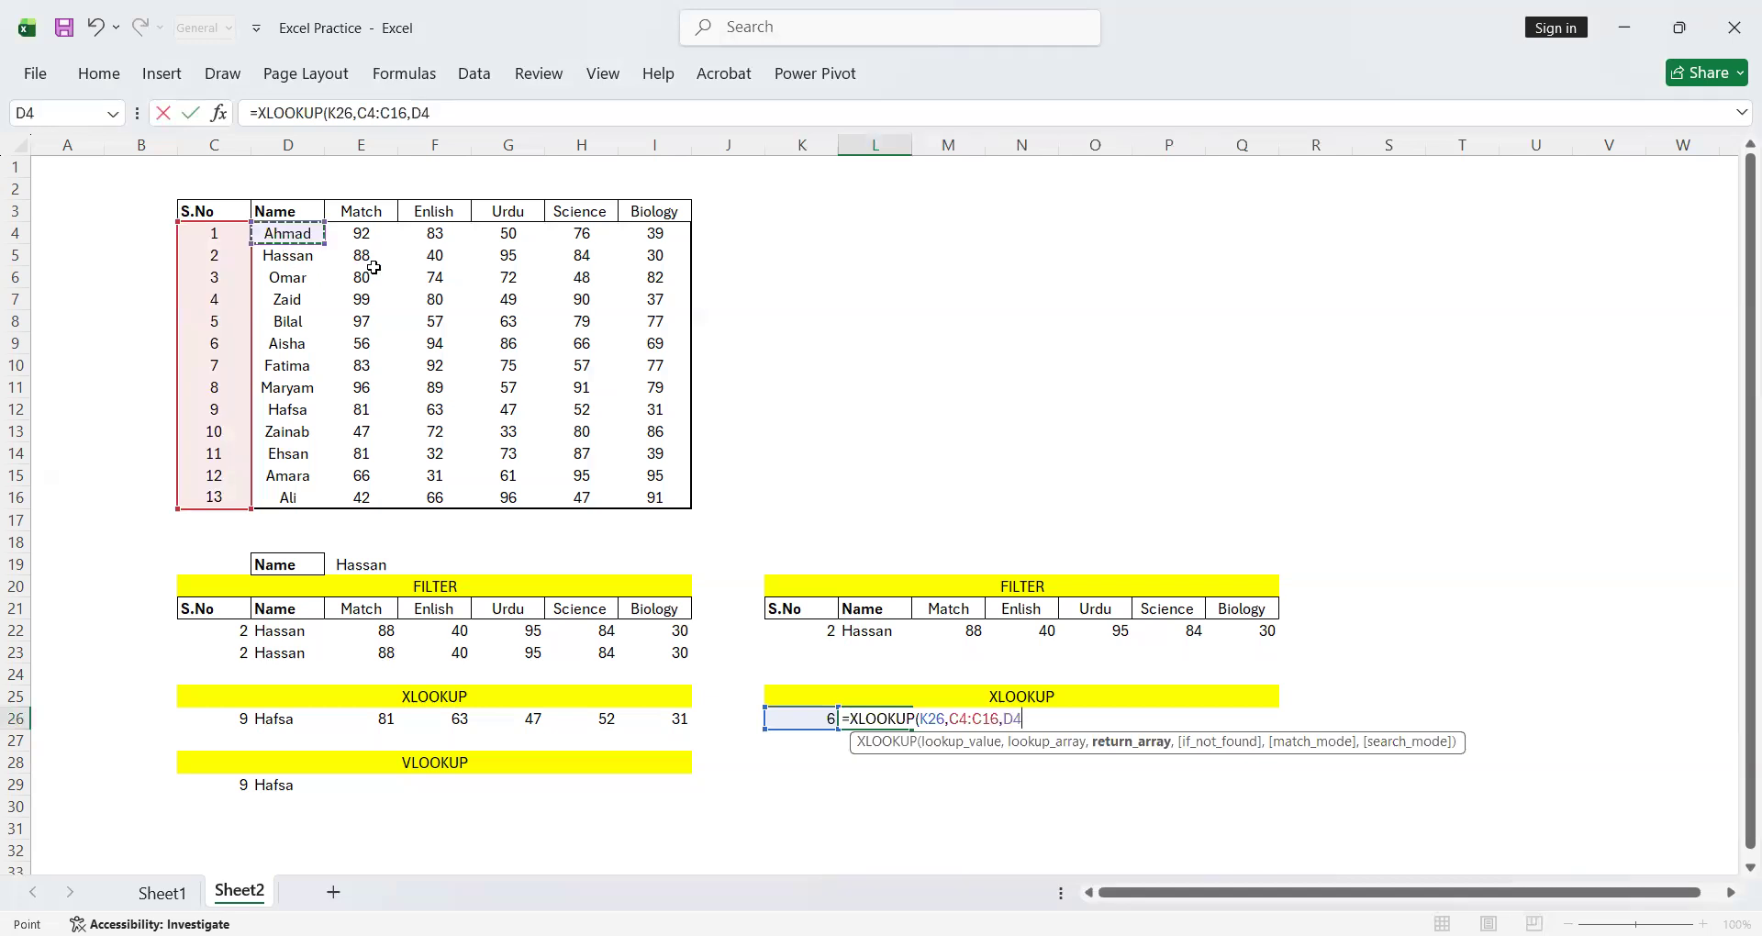
shift+click(646, 493)
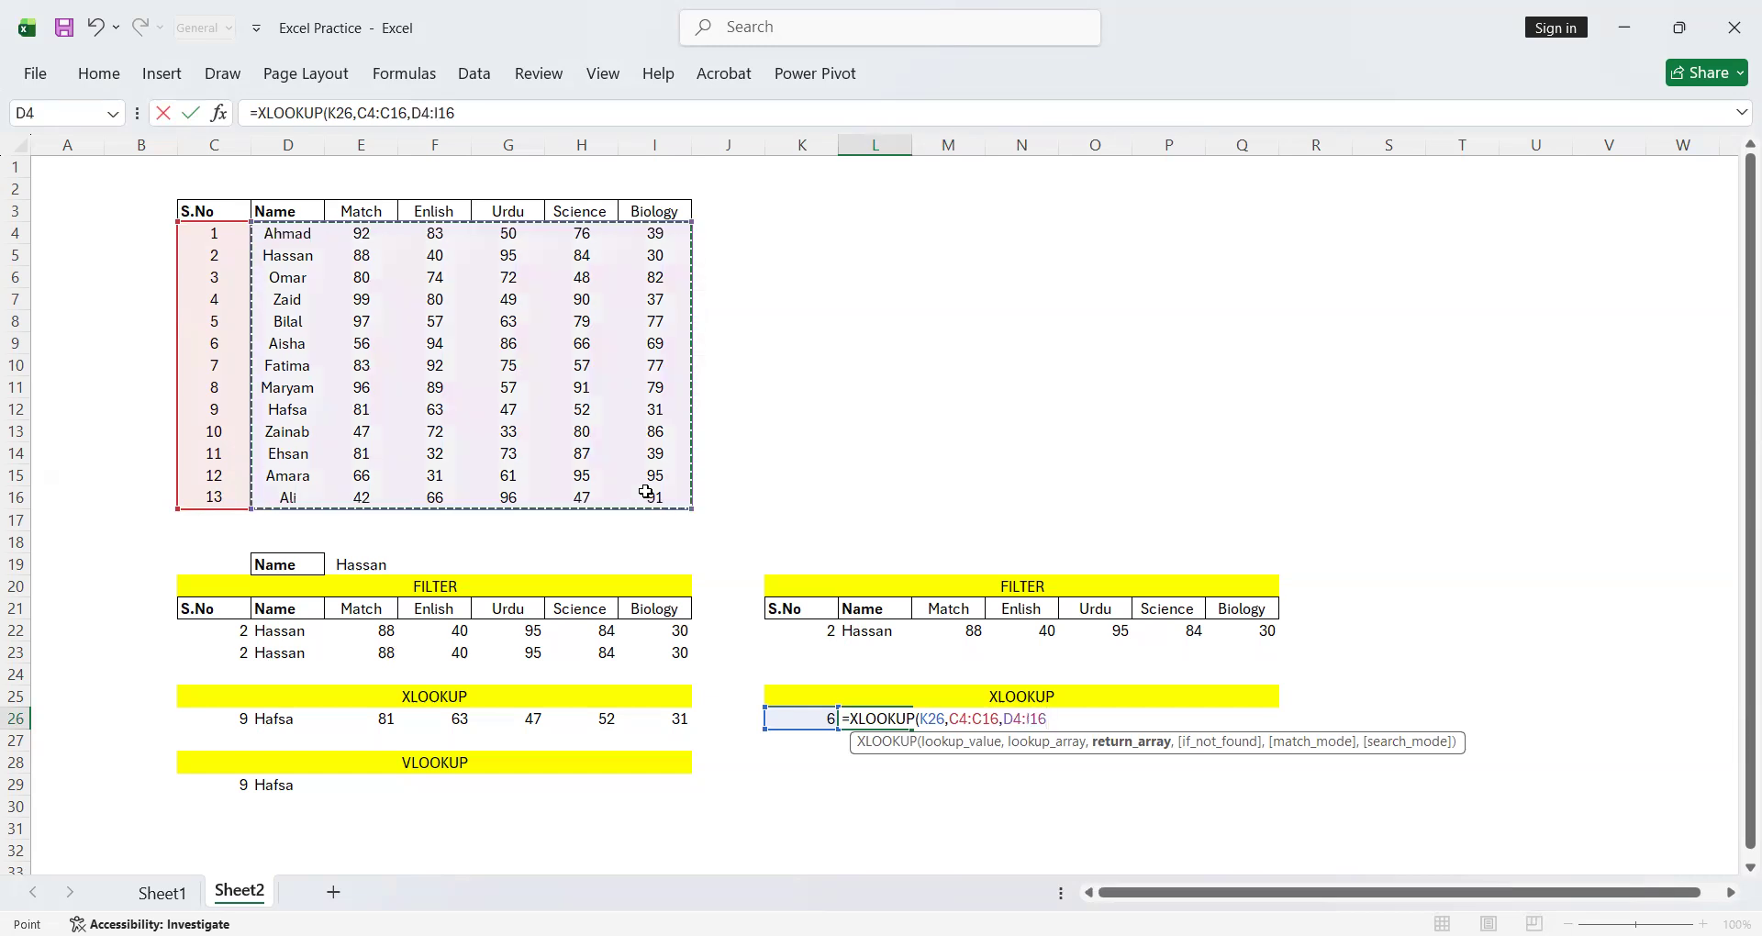
key(Return)
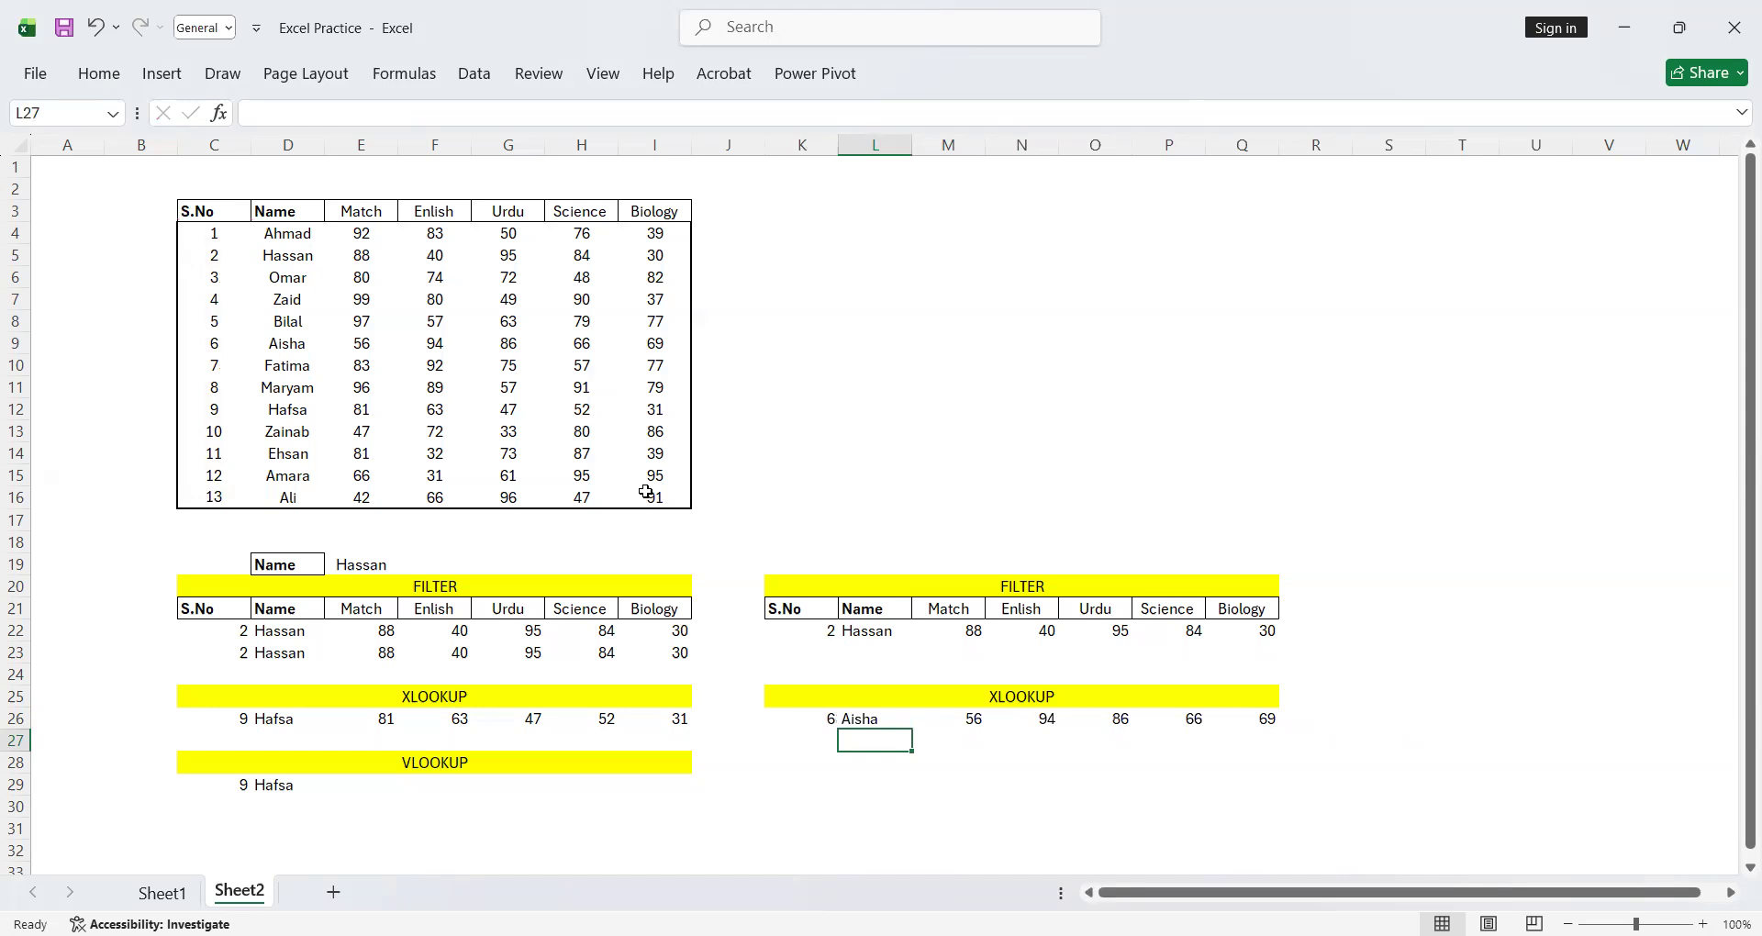
Copy the yellow VLOOKUP heading from row 28 of the existing block into K28:Q28
click(289, 762)
key(ctrl+c)
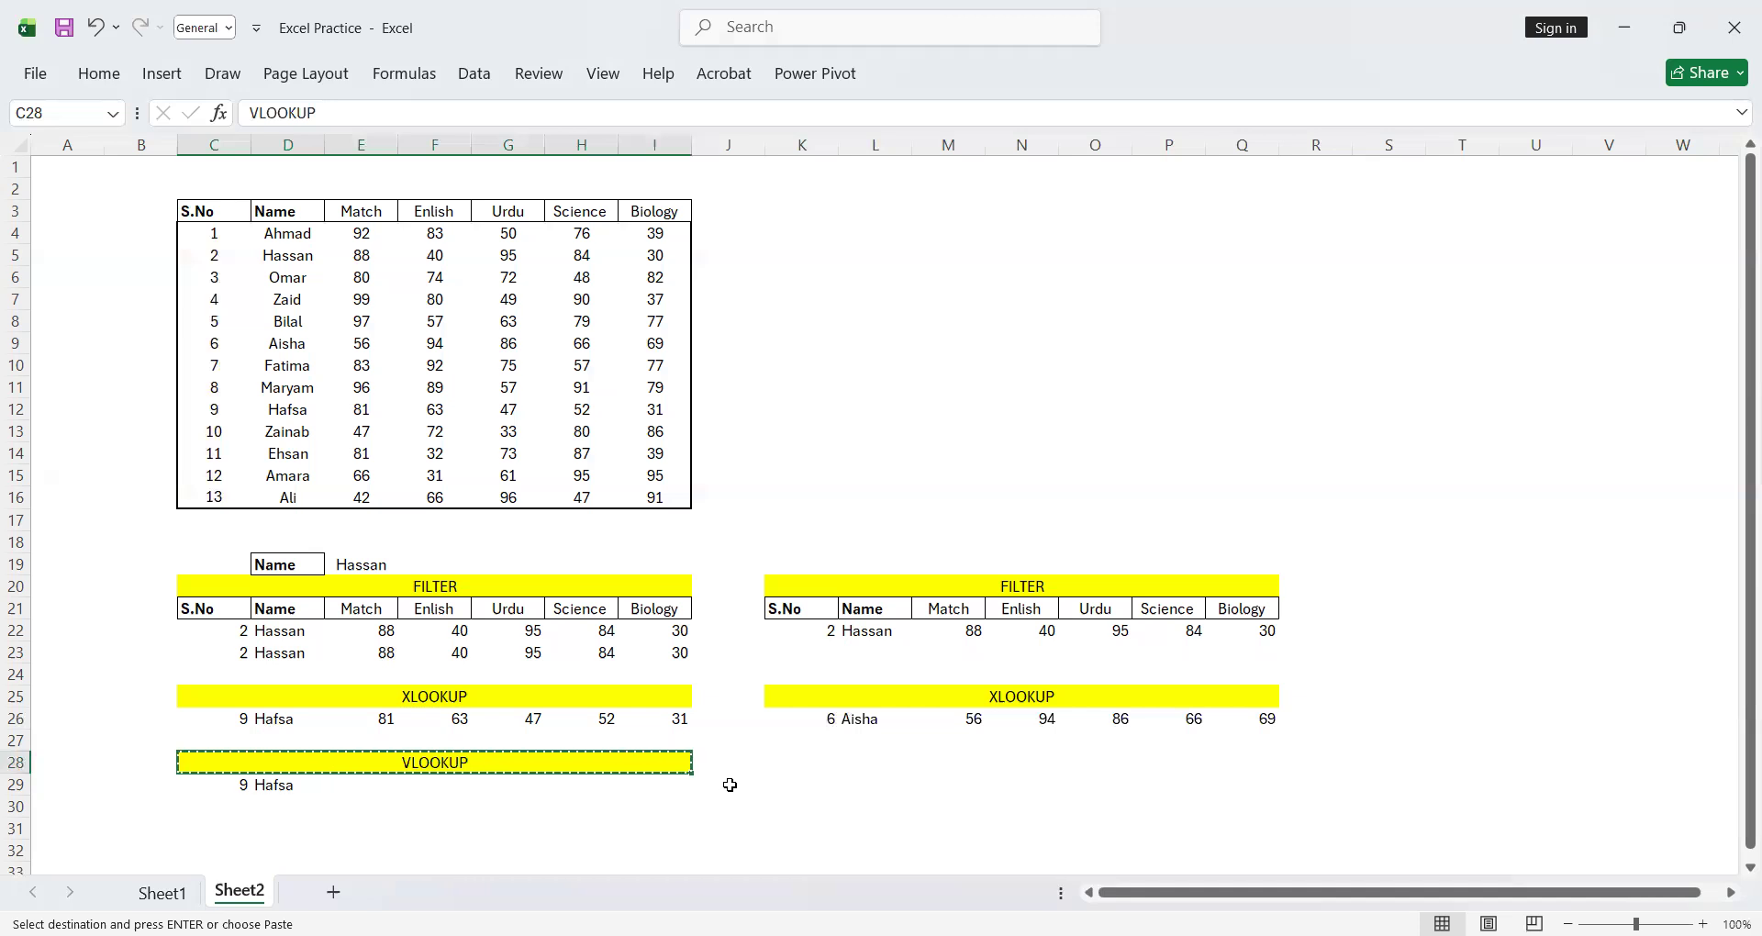
click(770, 770)
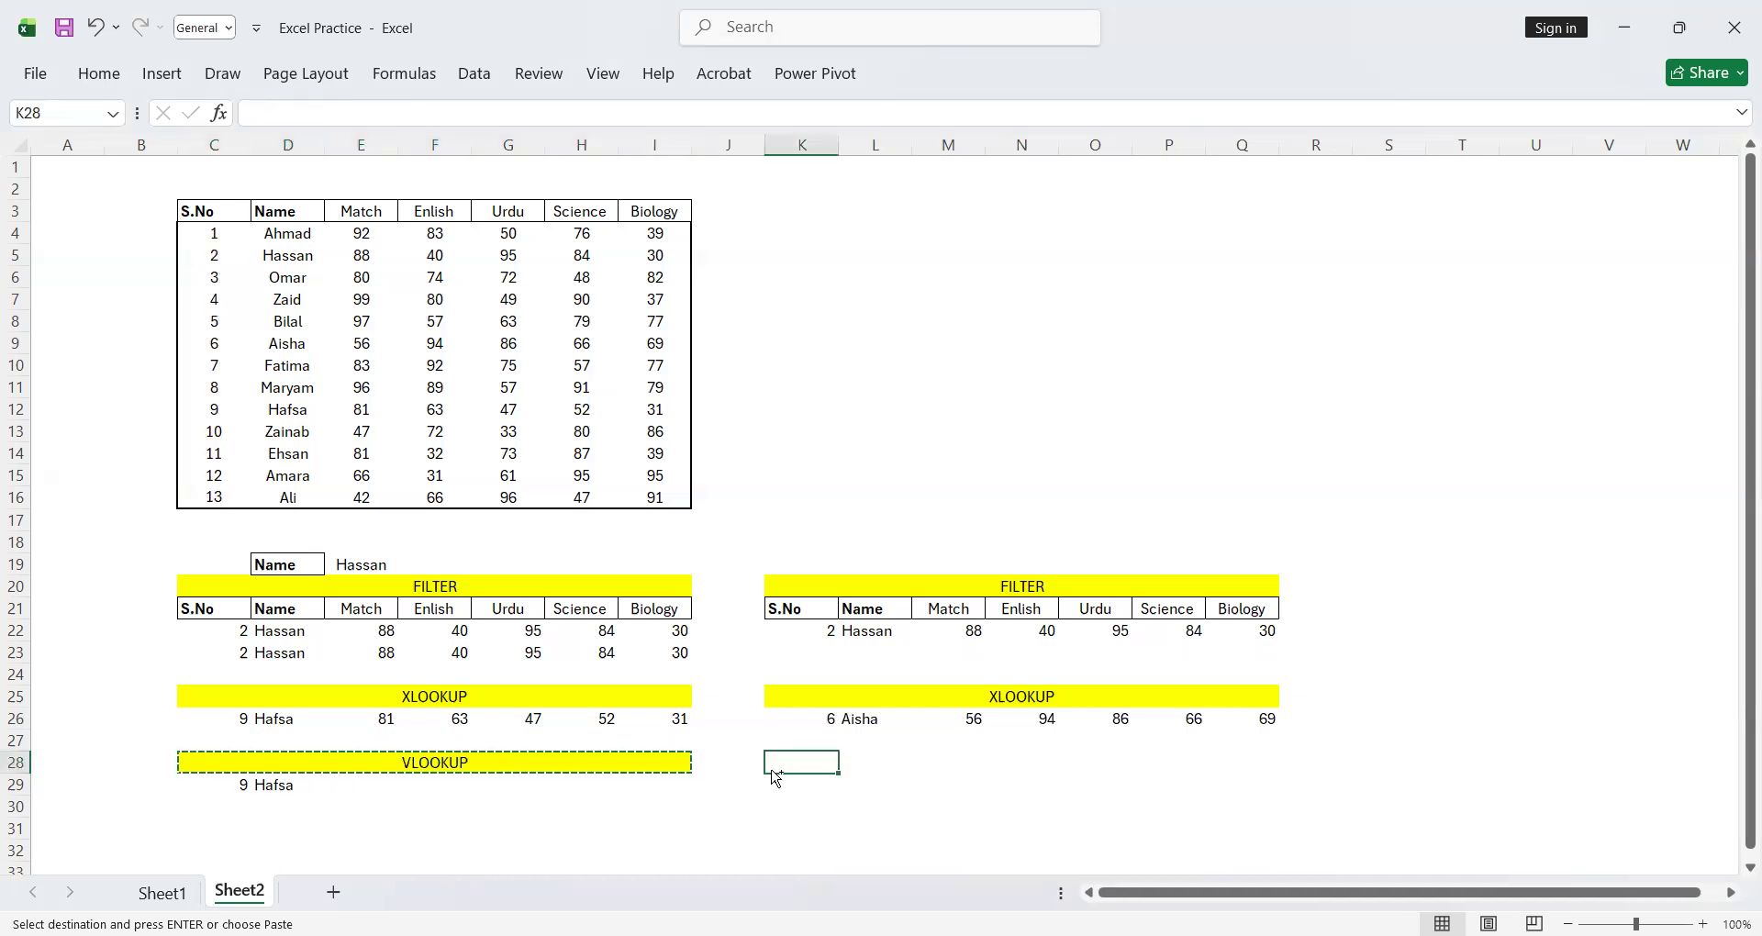
key(ctrl+v)
Copy the serial-number dropdown cell K26 from the XLOOKUP example into cell K29 under the new VLOOKUP heading
key(ctrl+c)
click(811, 788)
key(ctrl+v)
Enter the formula =VLOOKUP(K29,C4:I16,2) in cell L29 to return the student's name for that serial number
click(893, 795)
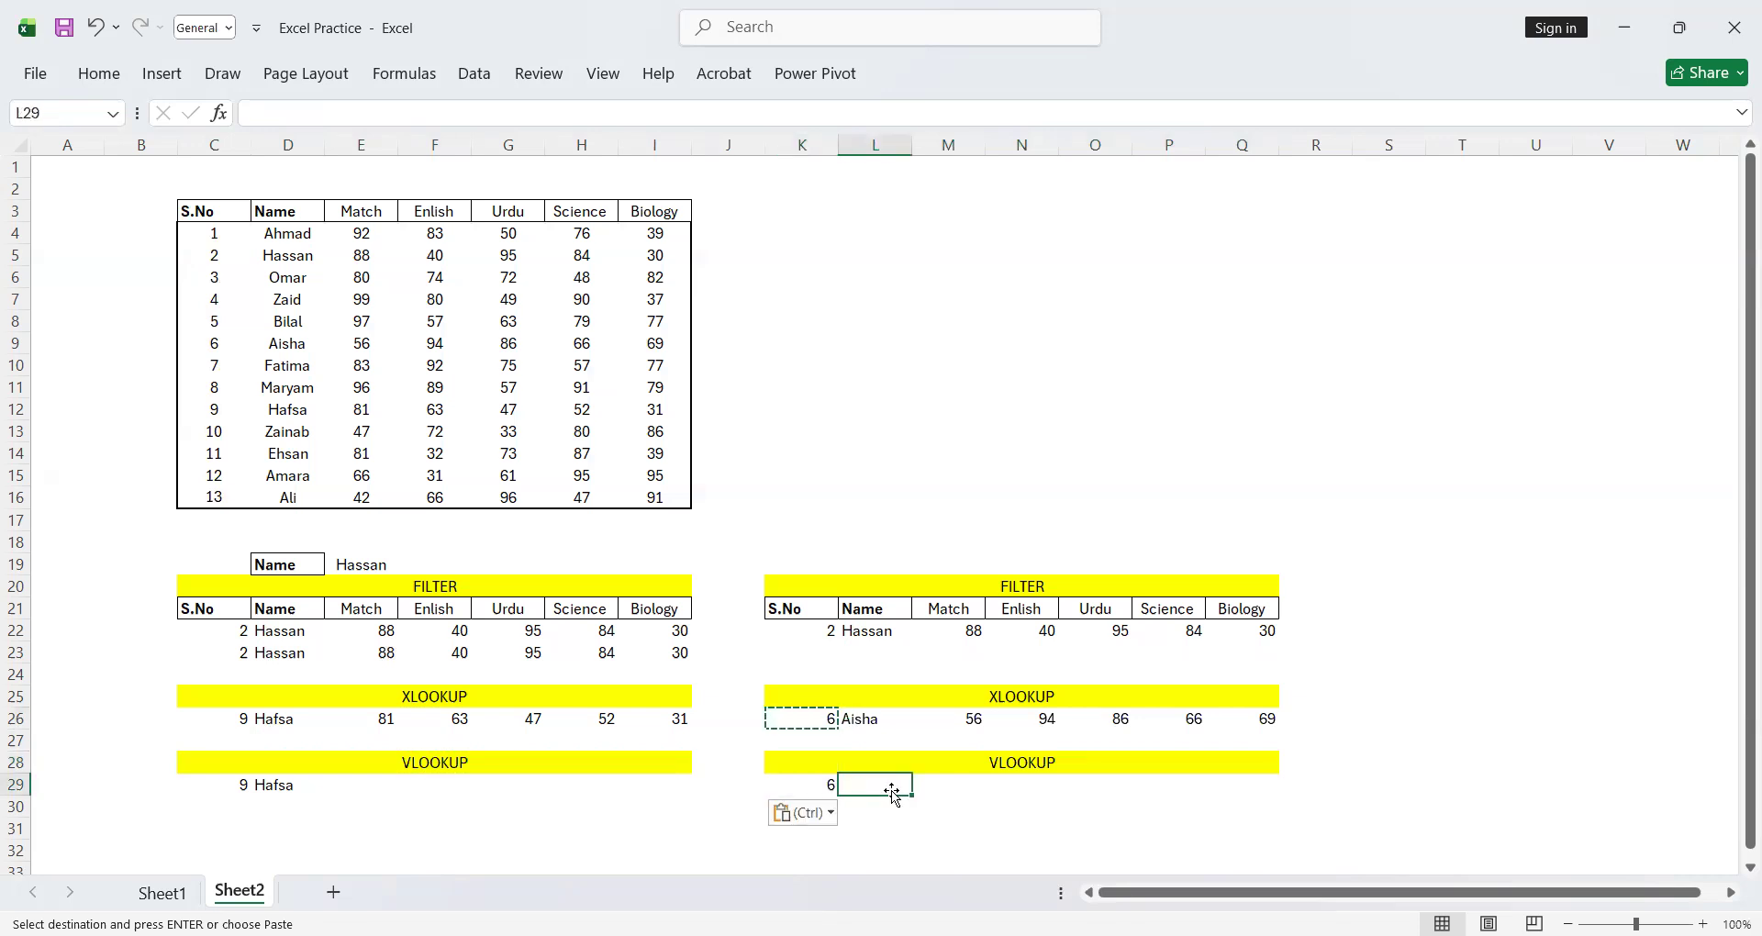
text(V)
key(BackSpace)
text(=)
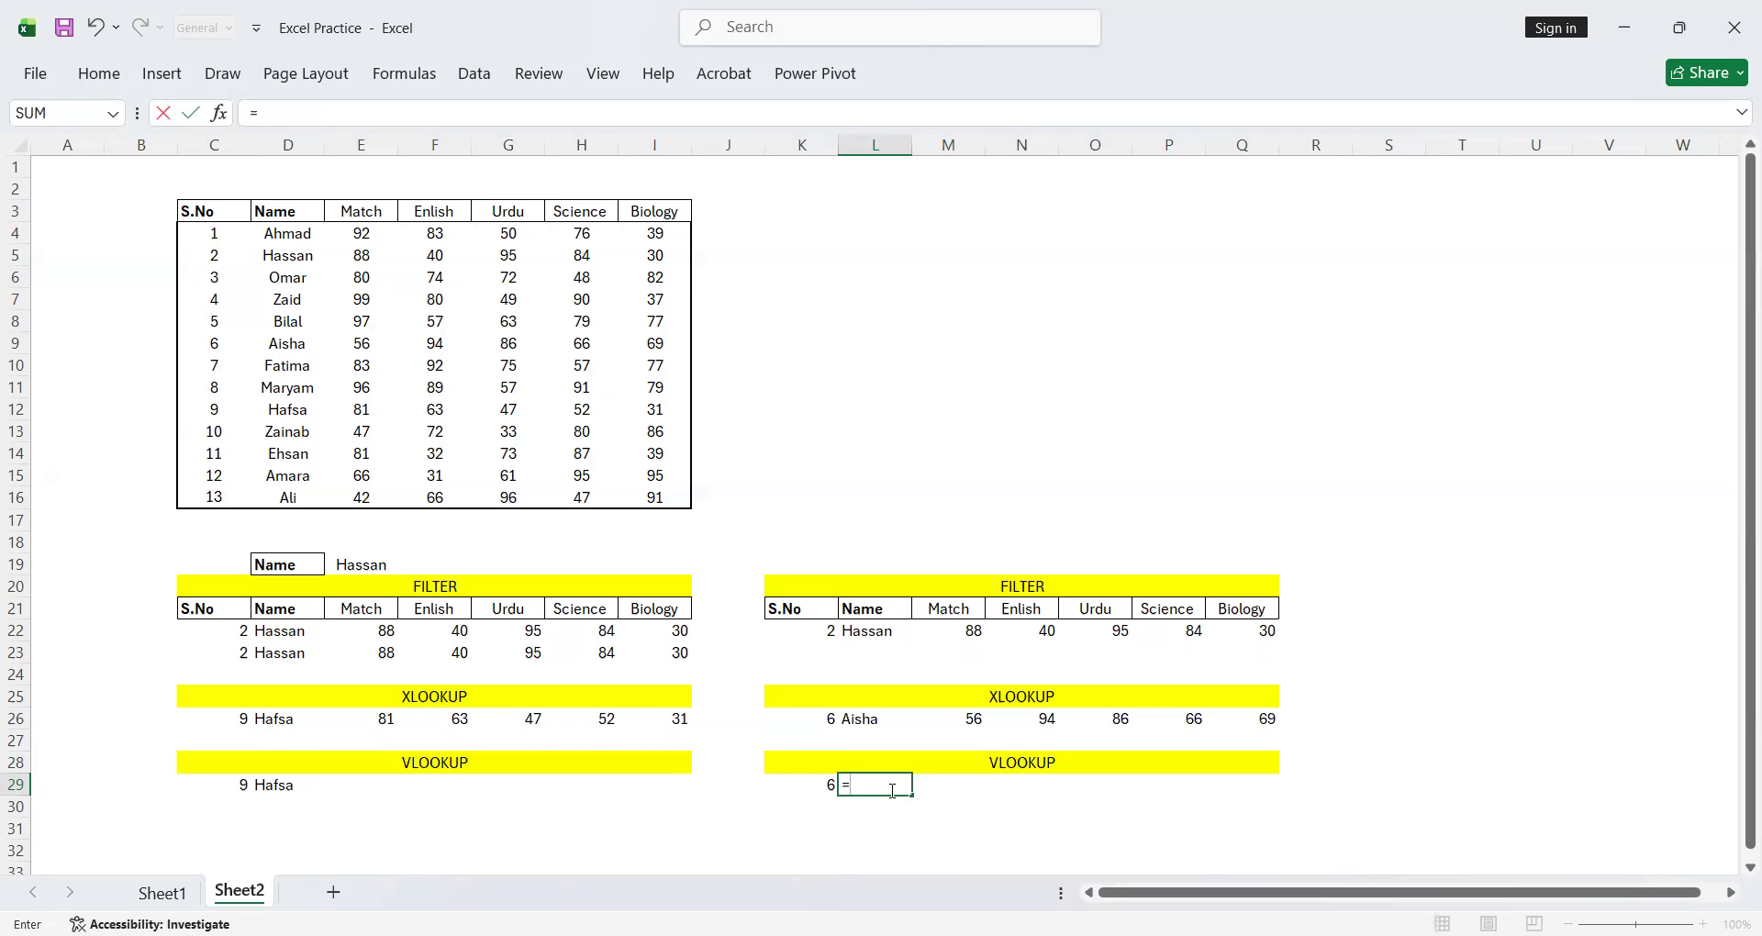
text(VL)
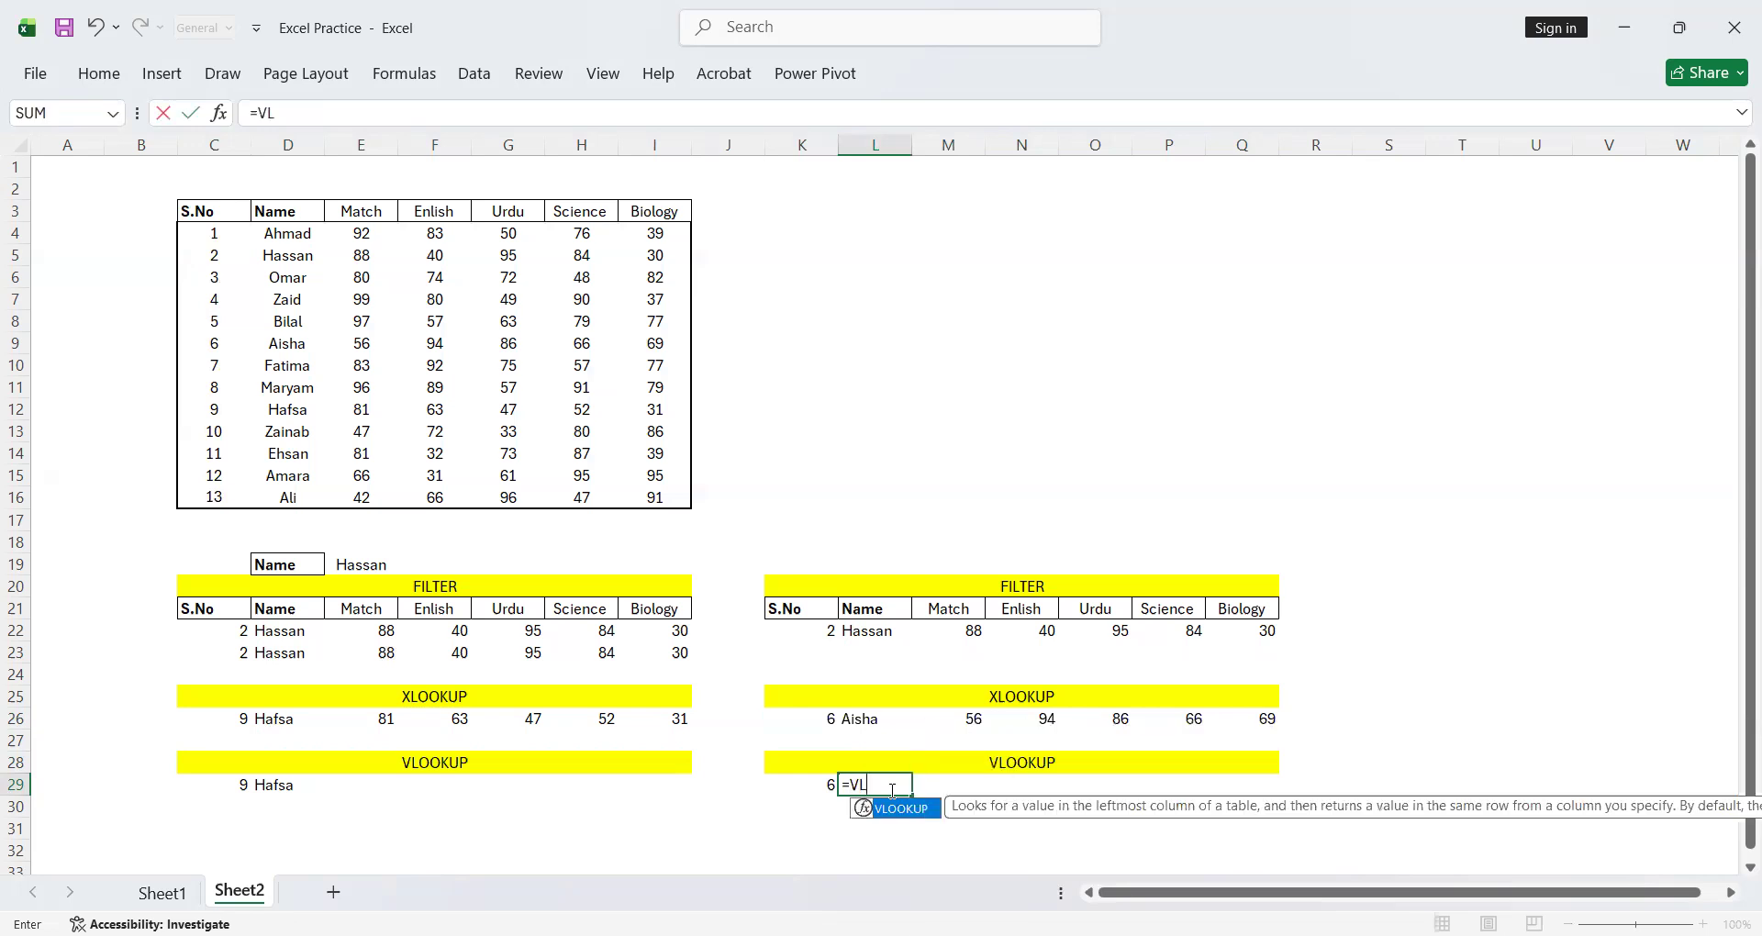
key(Tab)
click(801, 784)
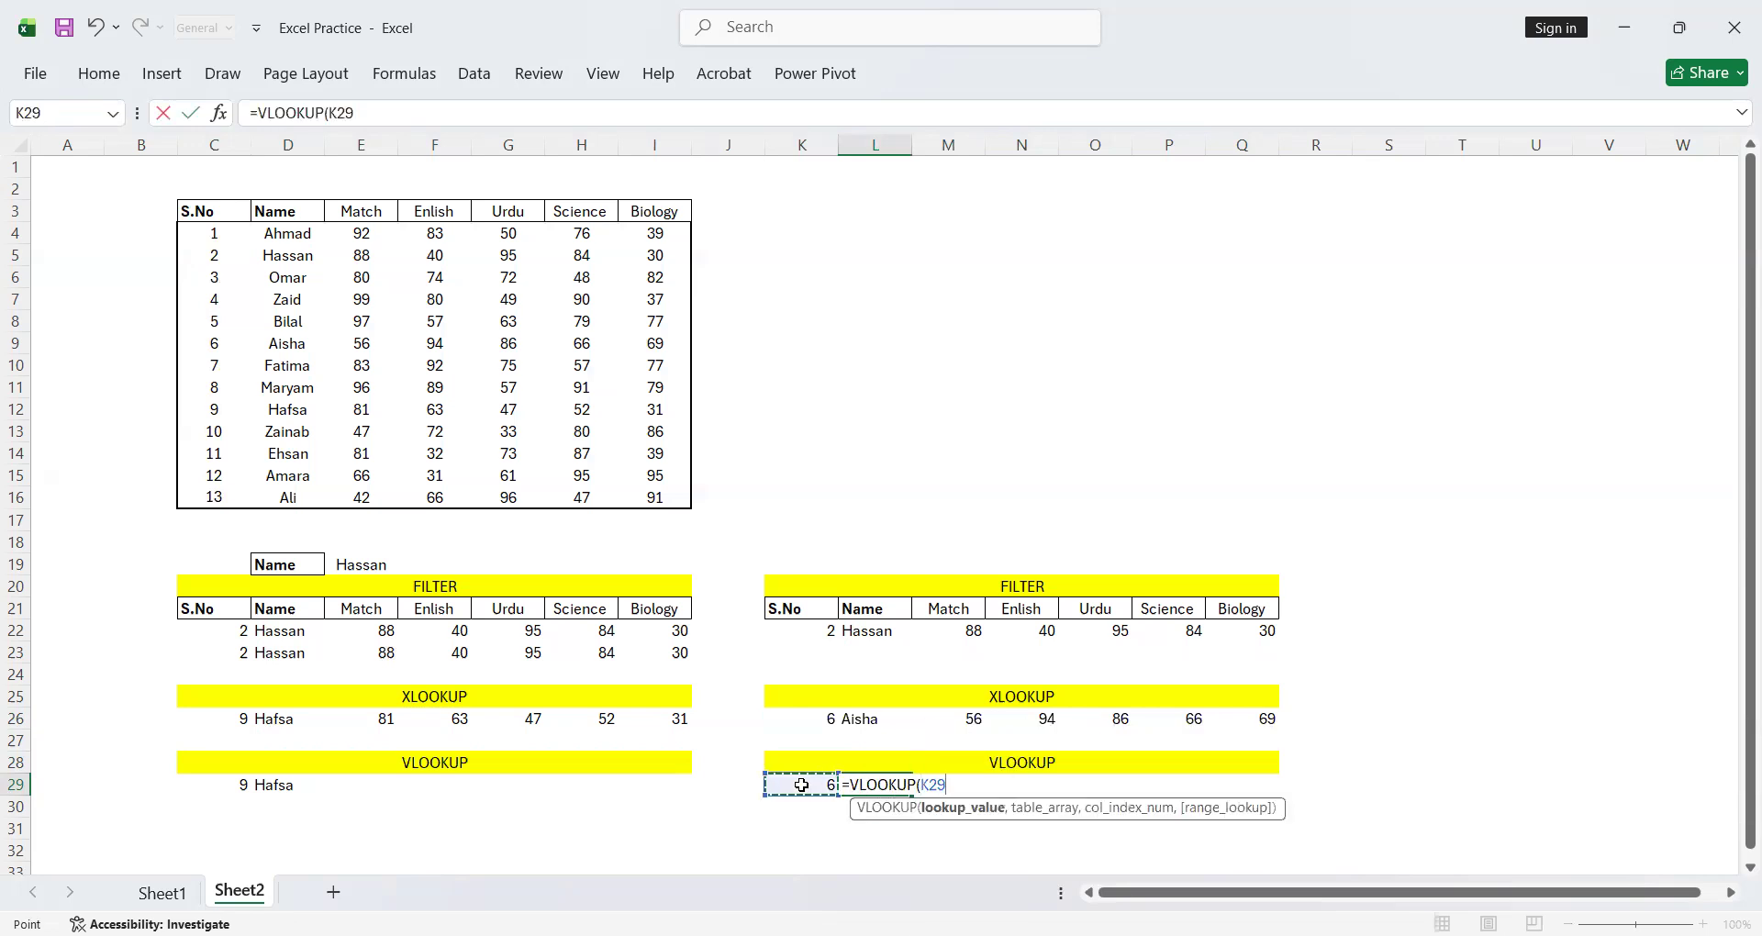
text(,)
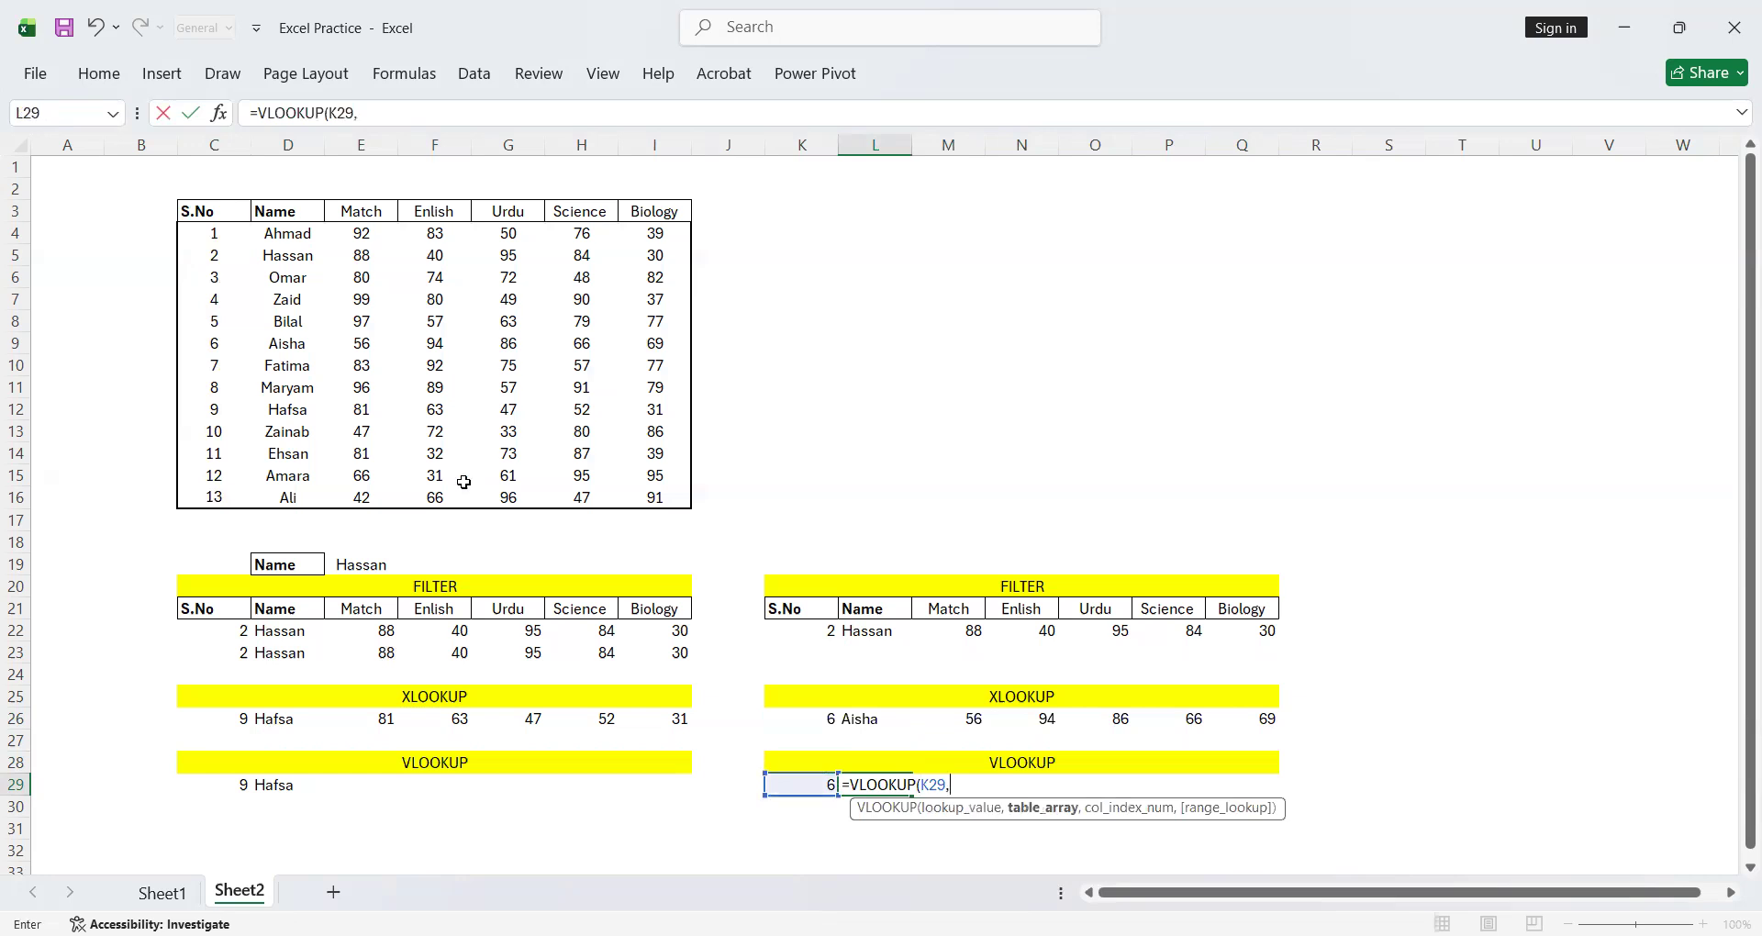
drag(213, 235, 648, 500)
text(,)
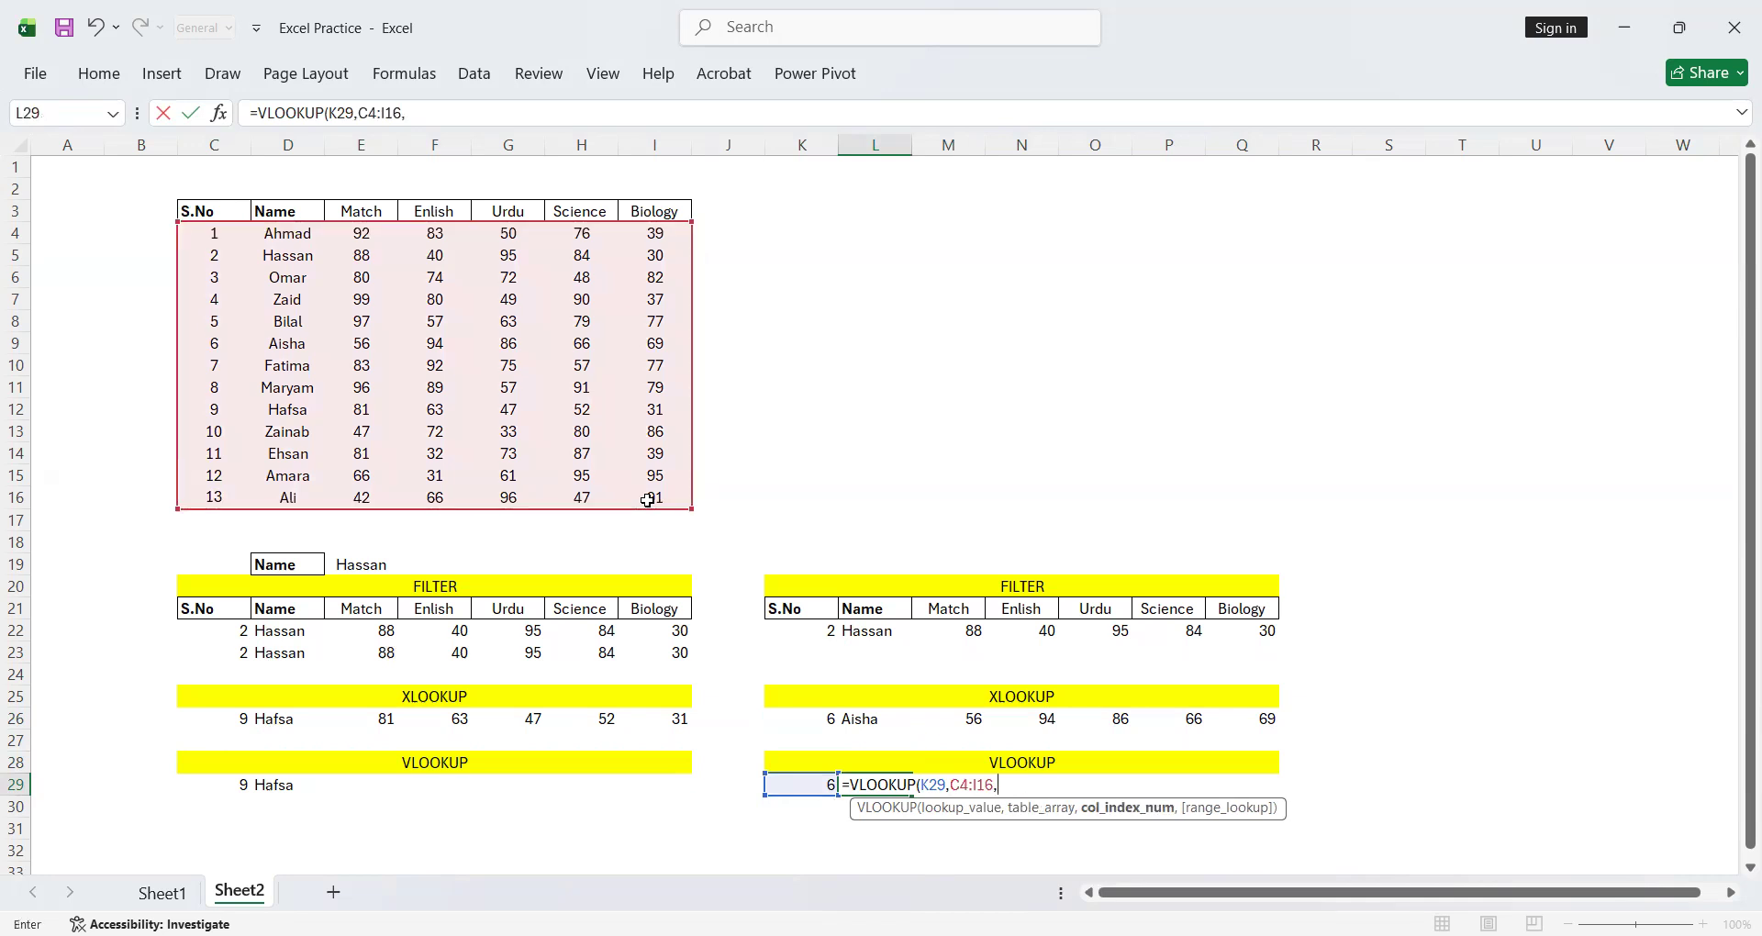
text(2)
key(Return)
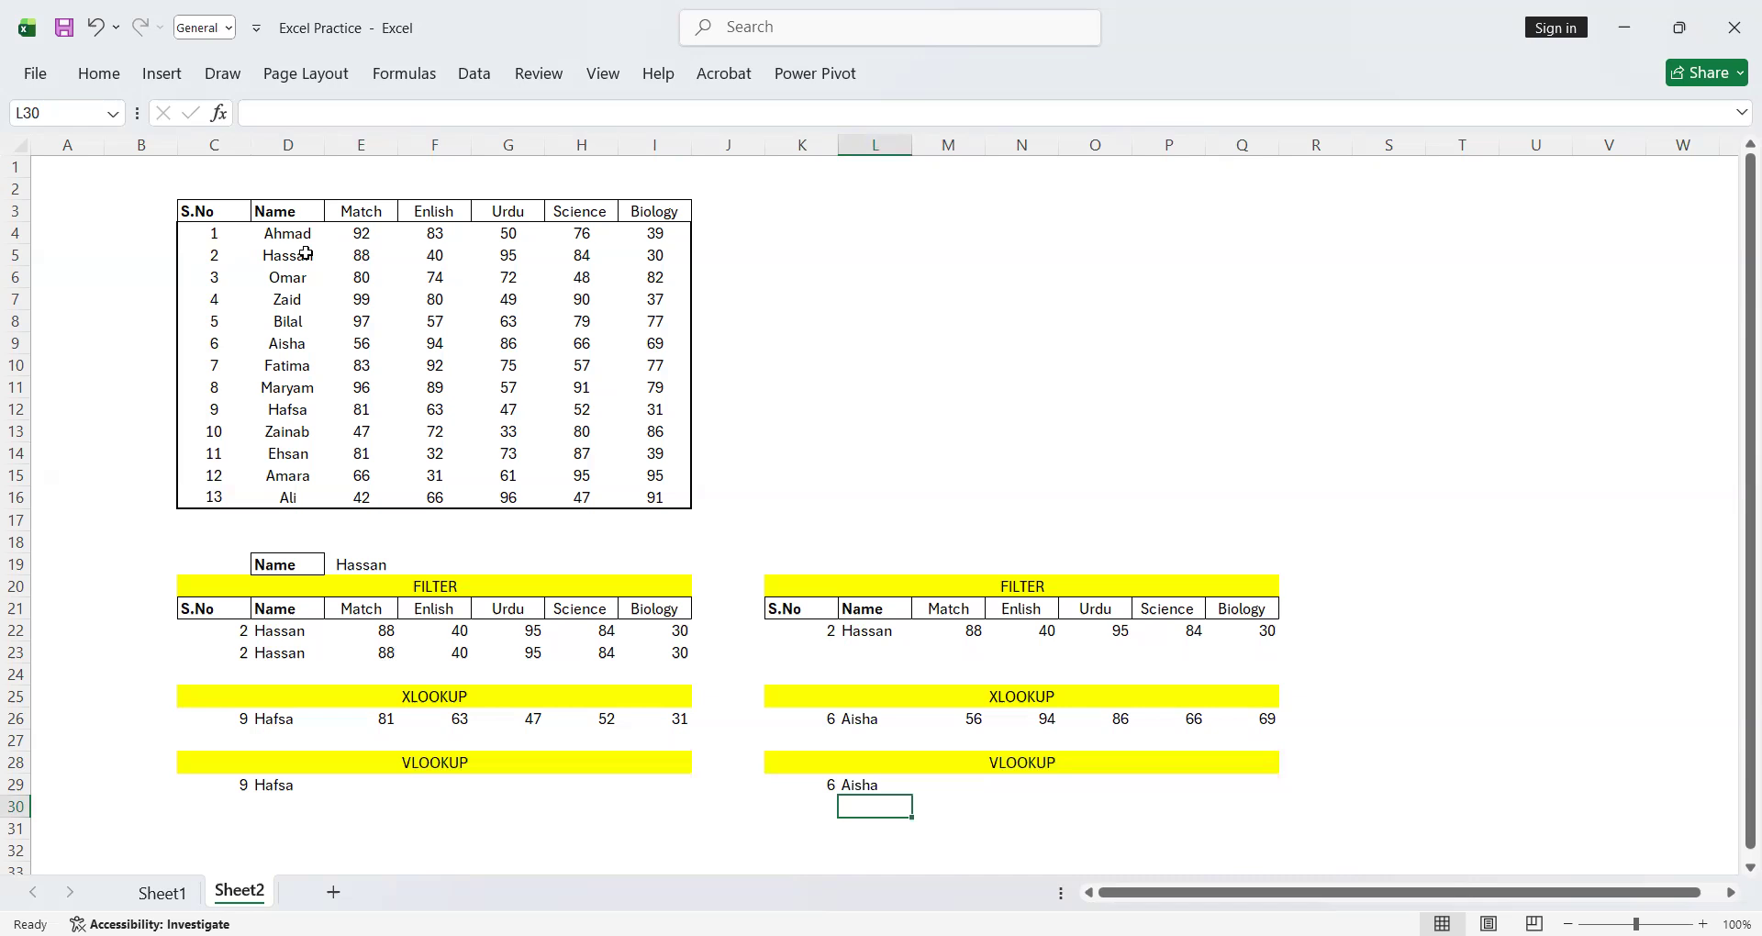
Move the serial number and VLOOKUP formula from K29:L29 down to K30:L30, and check the moved formula's references
click(1068, 800)
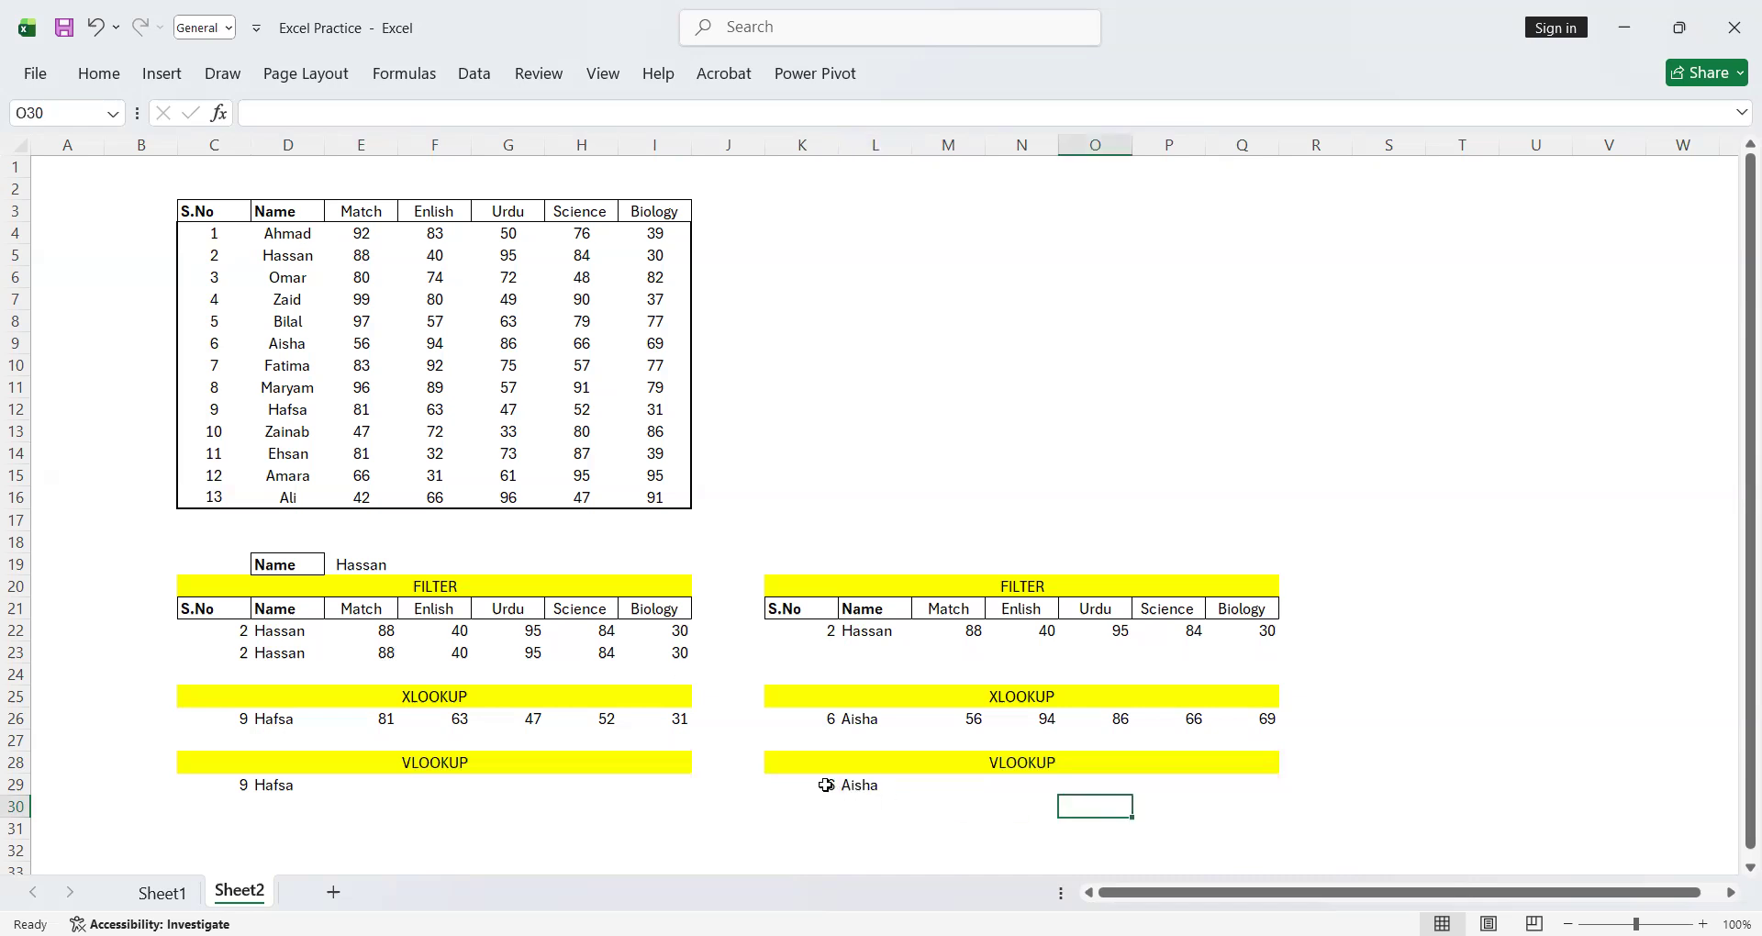
drag(826, 785, 872, 785)
key(ctrl+c)
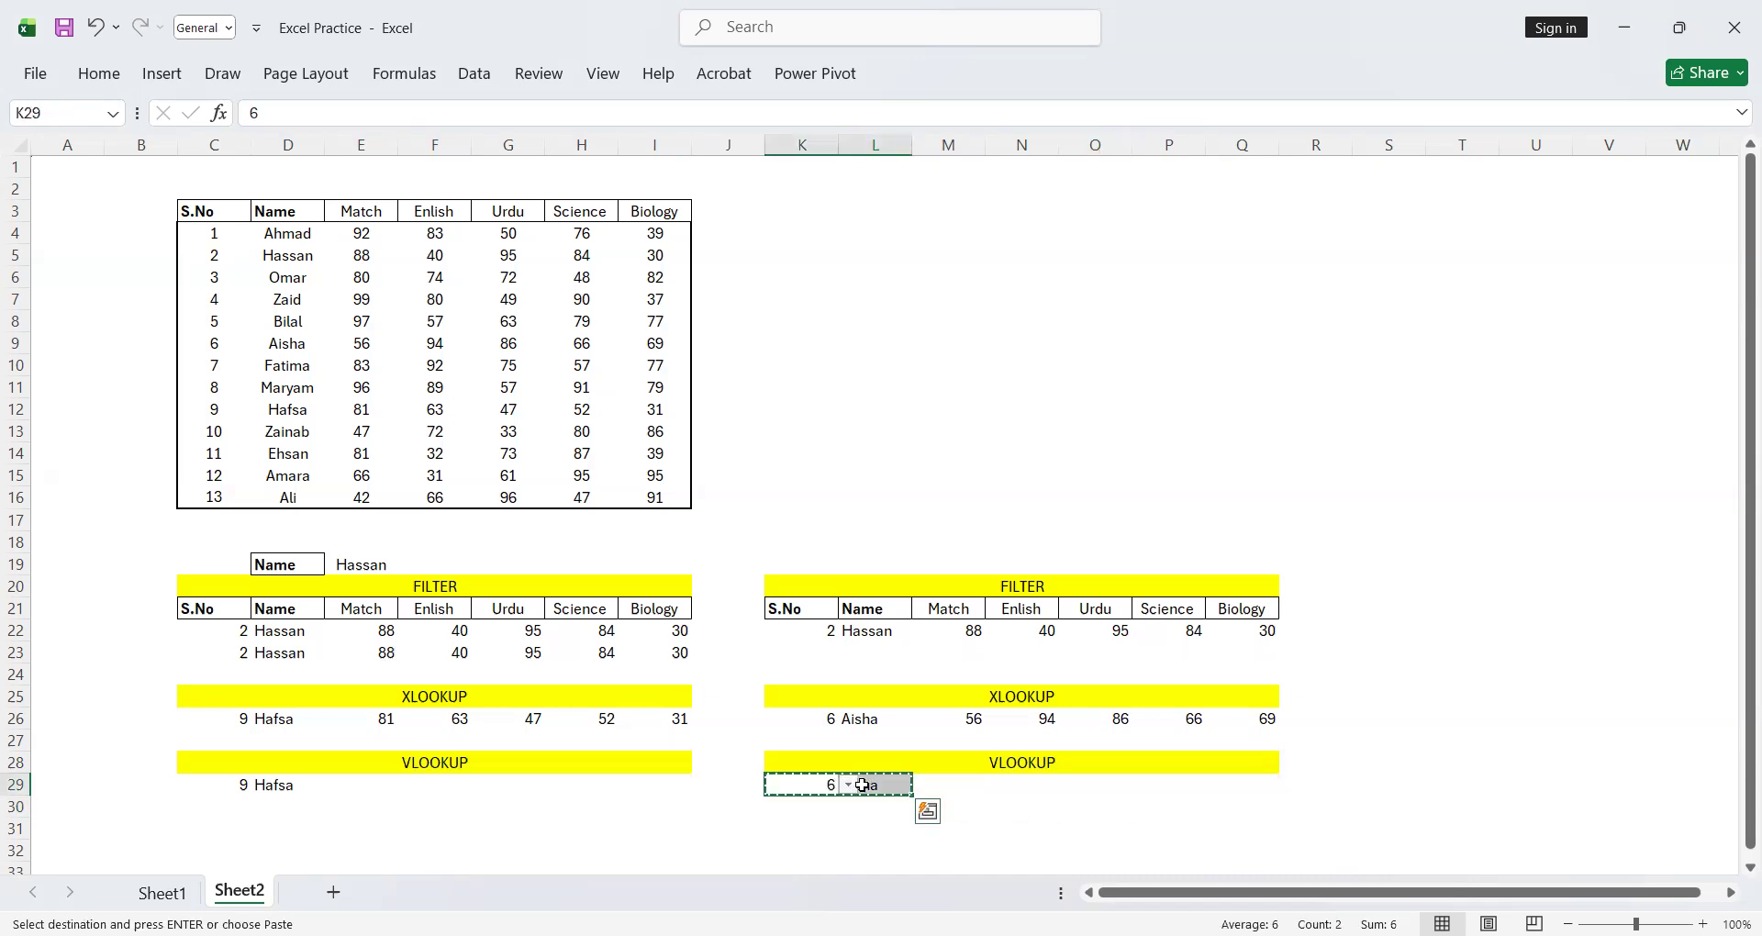
click(794, 816)
key(Return)
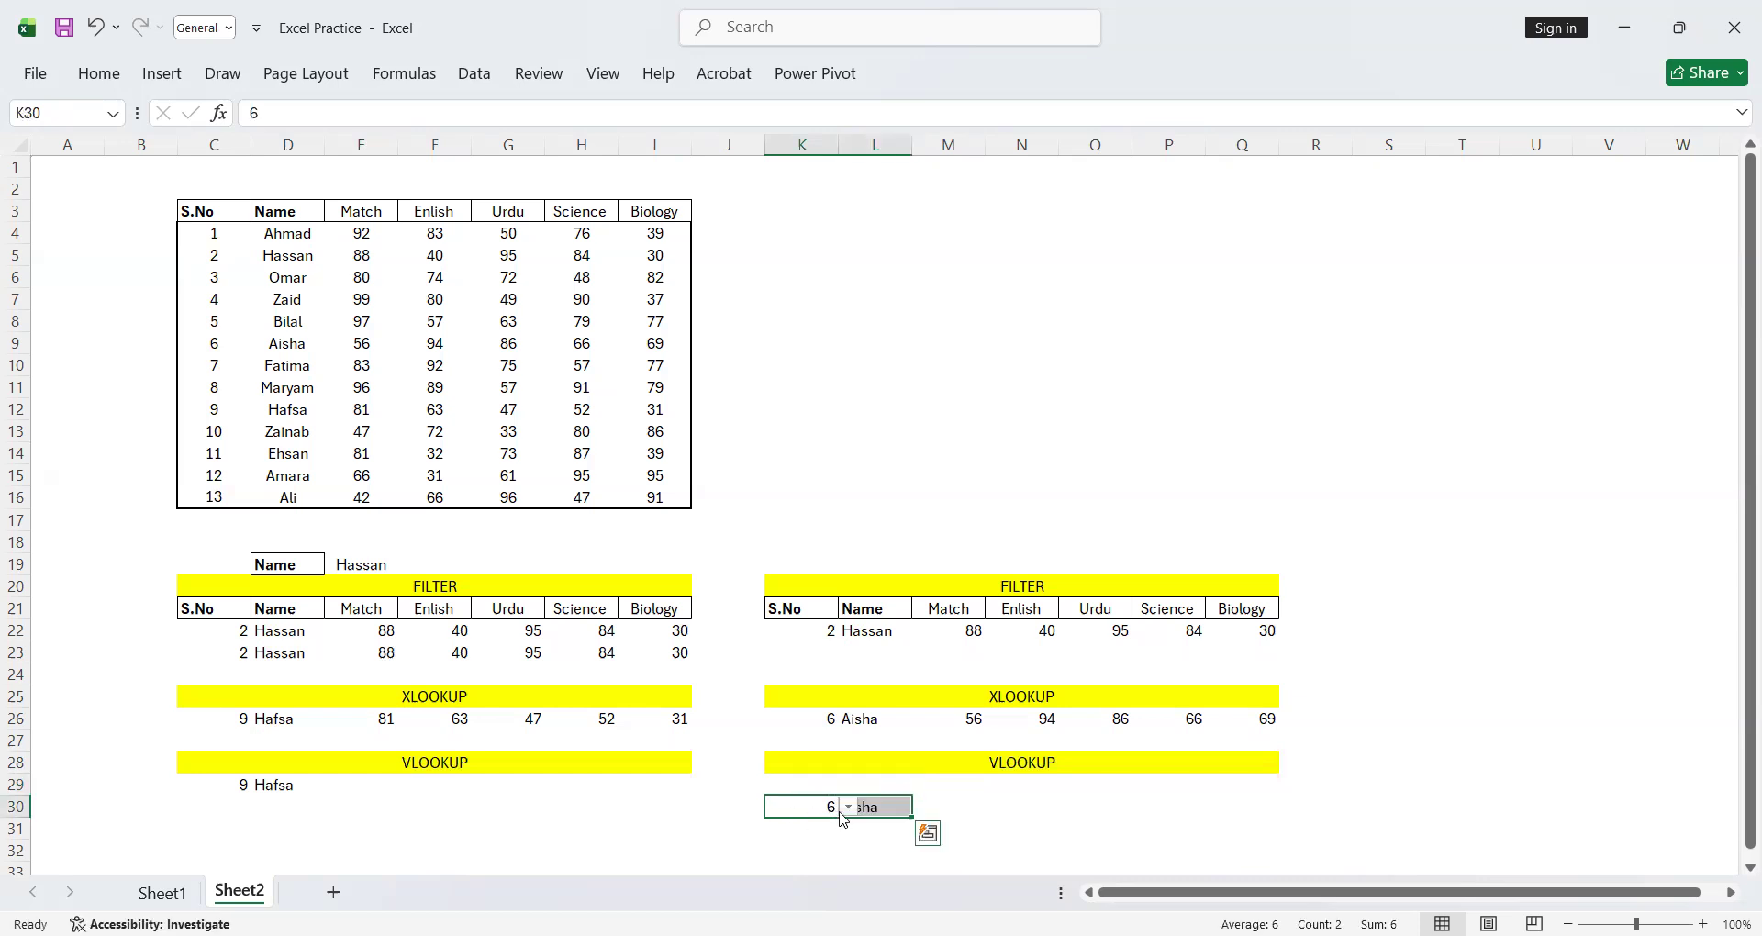
double_click(878, 807)
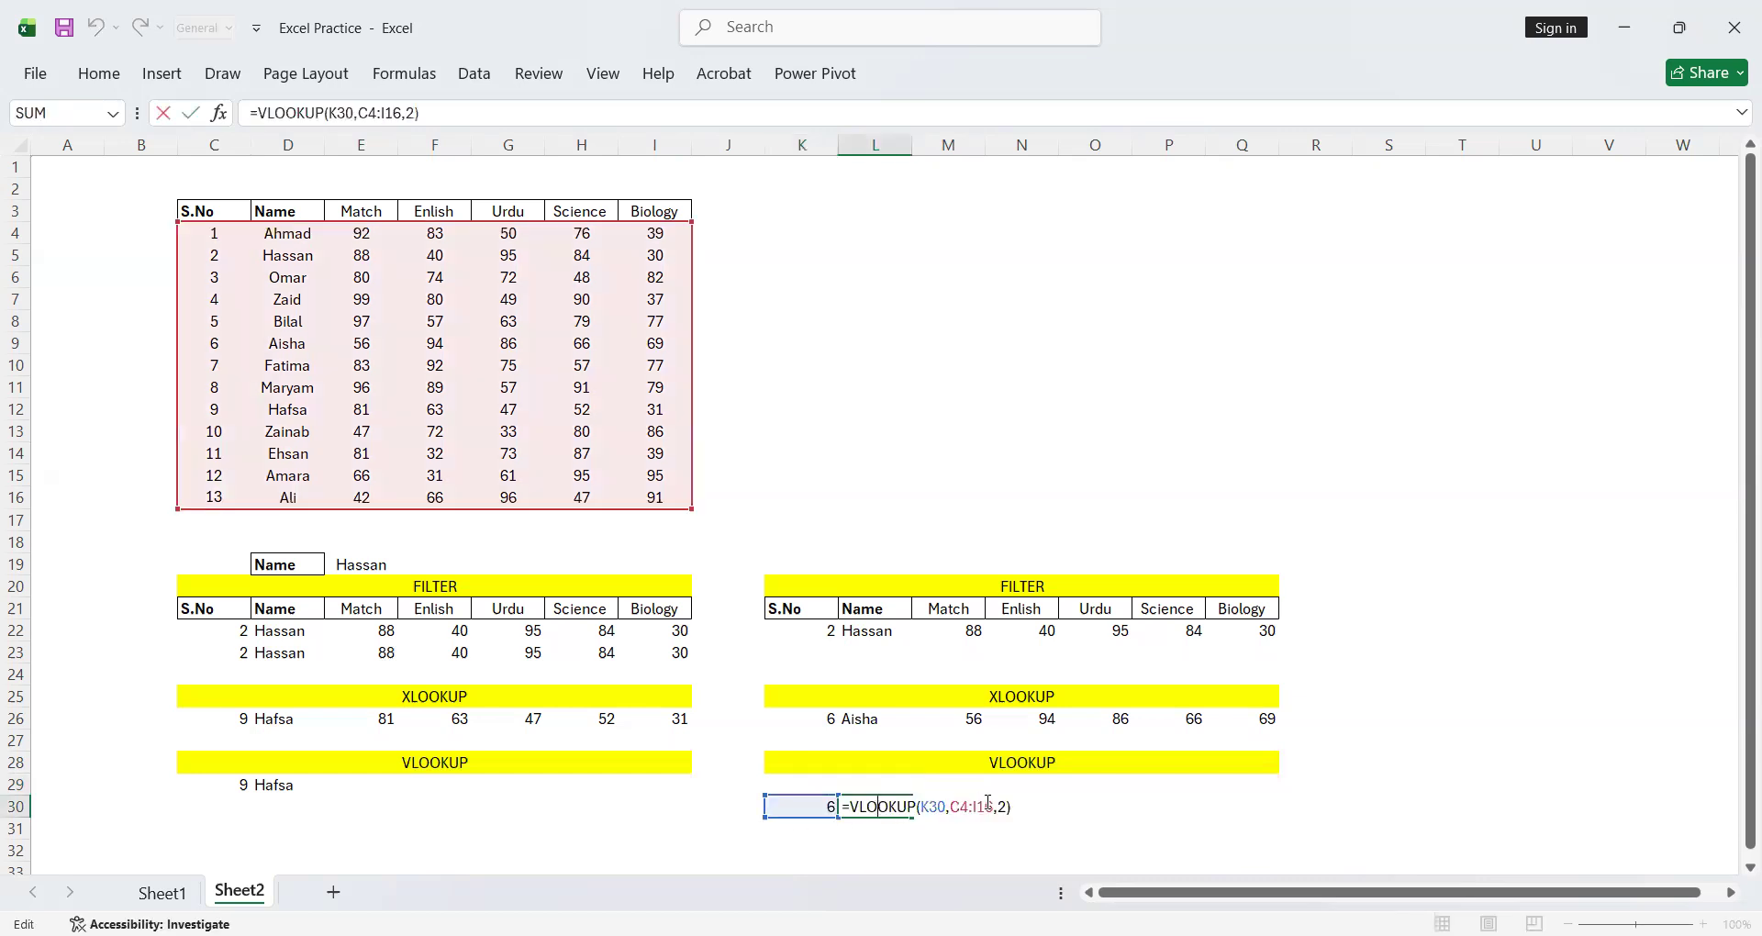
key(Return)
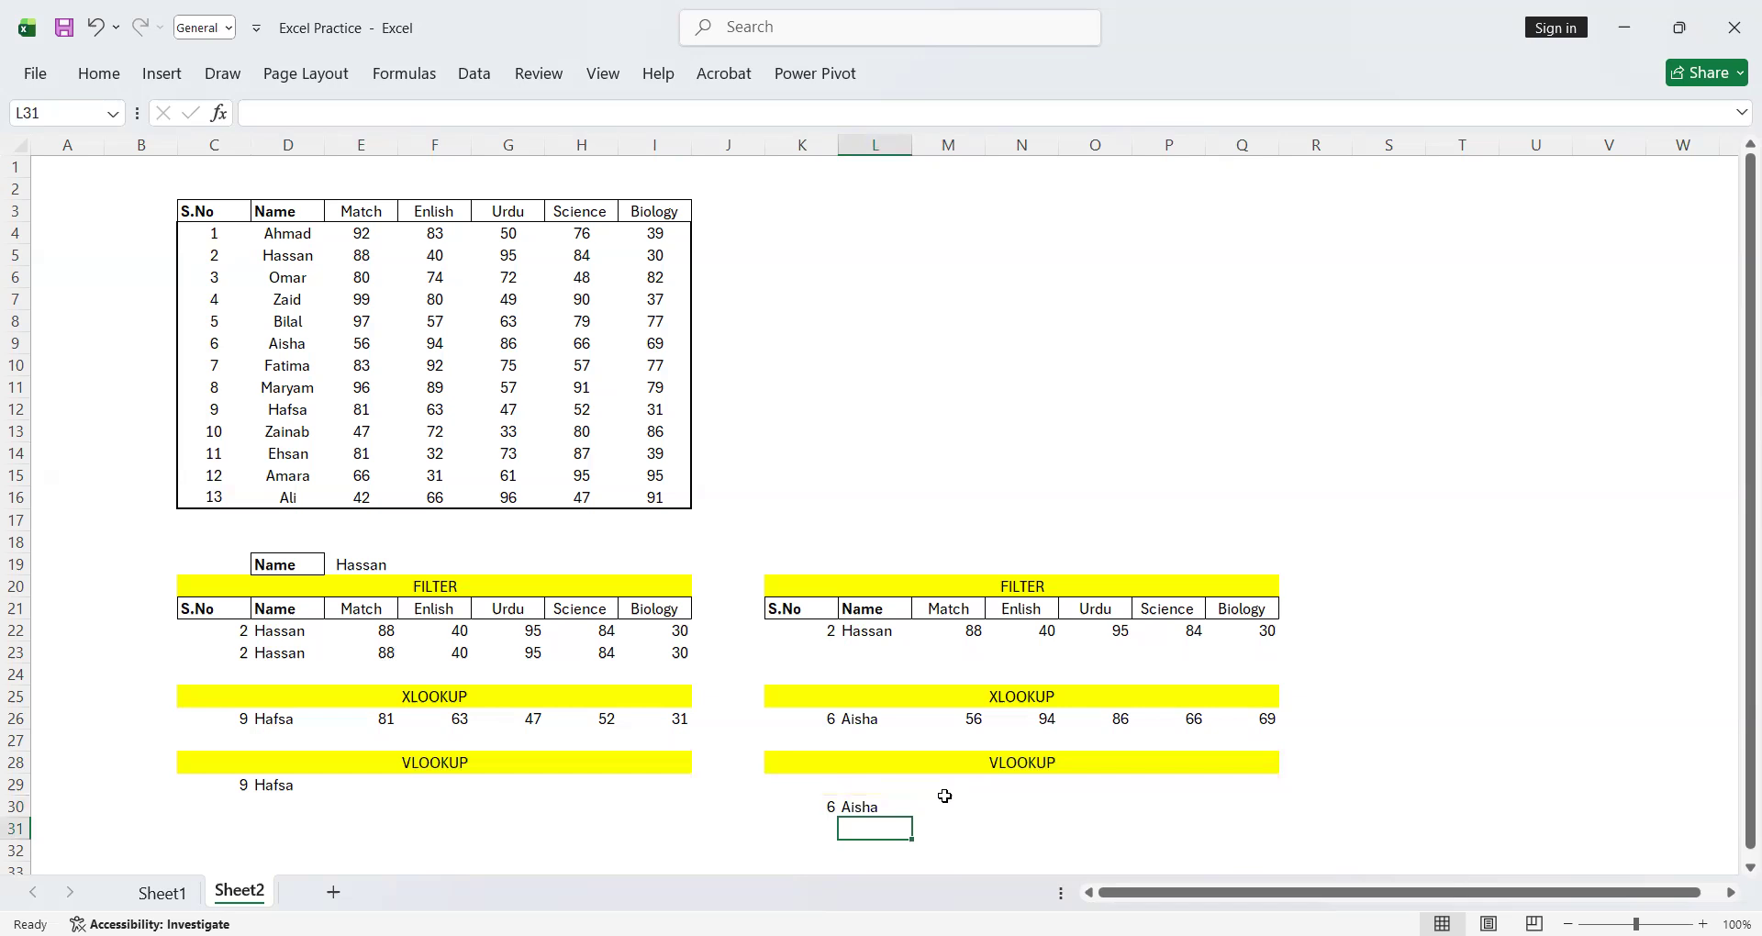
Enter 1 and 2 in K29 and L29, and extend the series across to 7 in Q29 as column numbers
click(830, 783)
text(1)
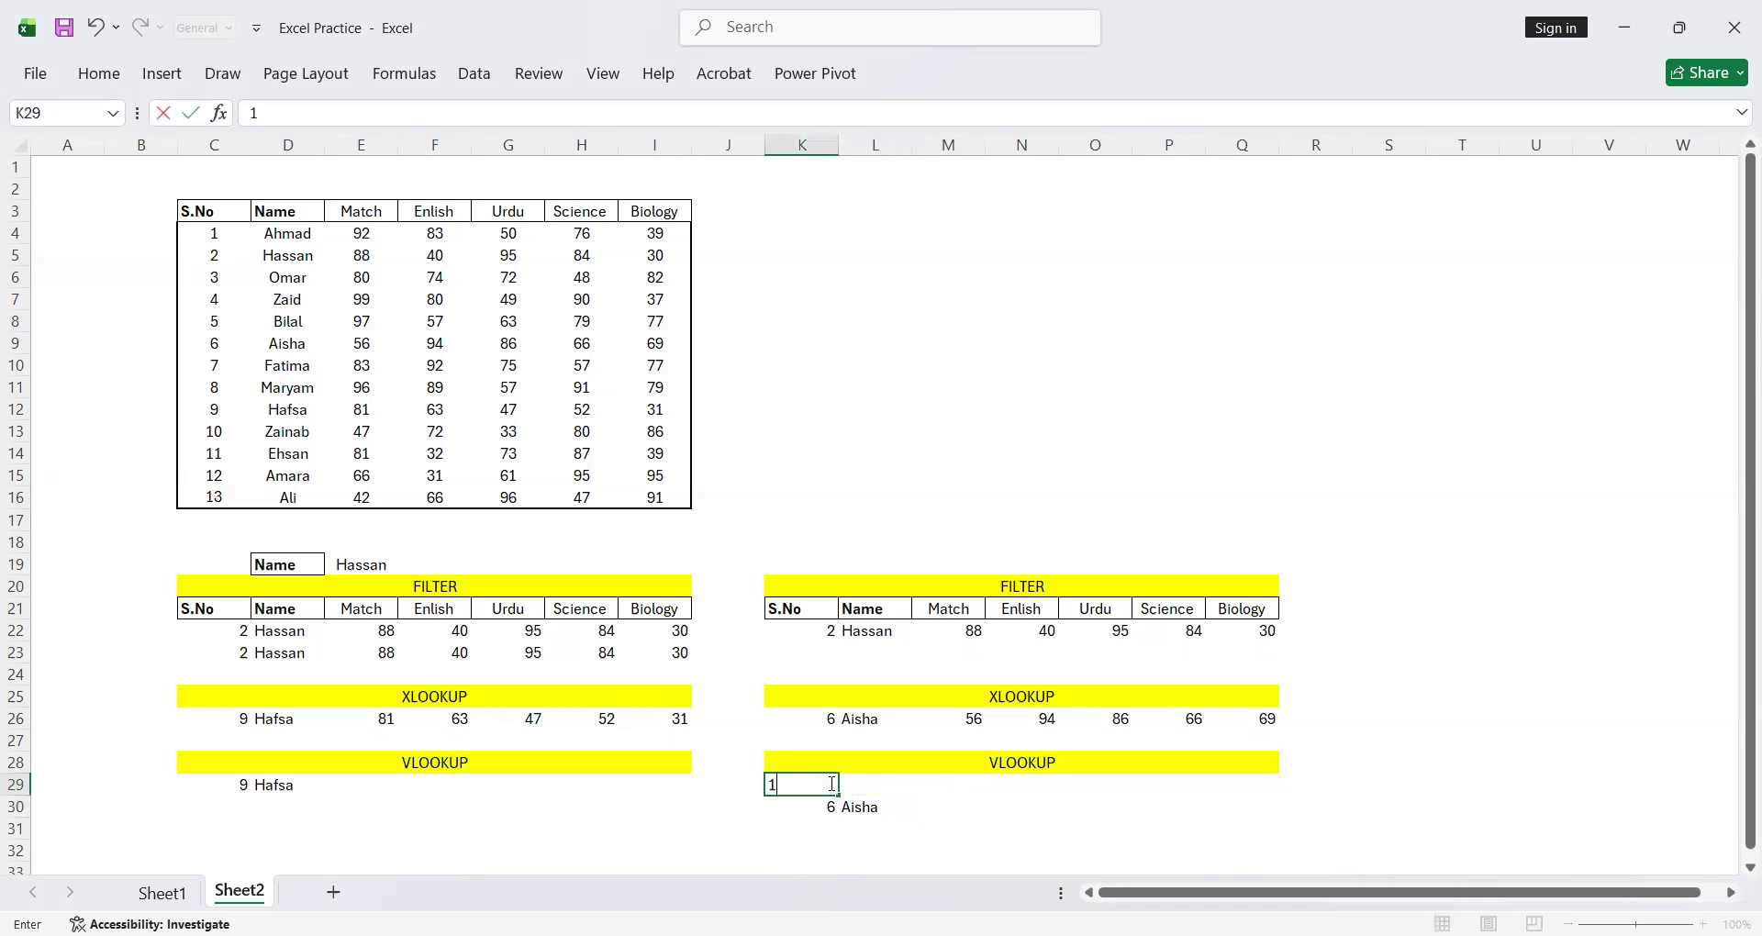
key(Tab)
text(2)
key(Tab)
drag(823, 784, 980, 786)
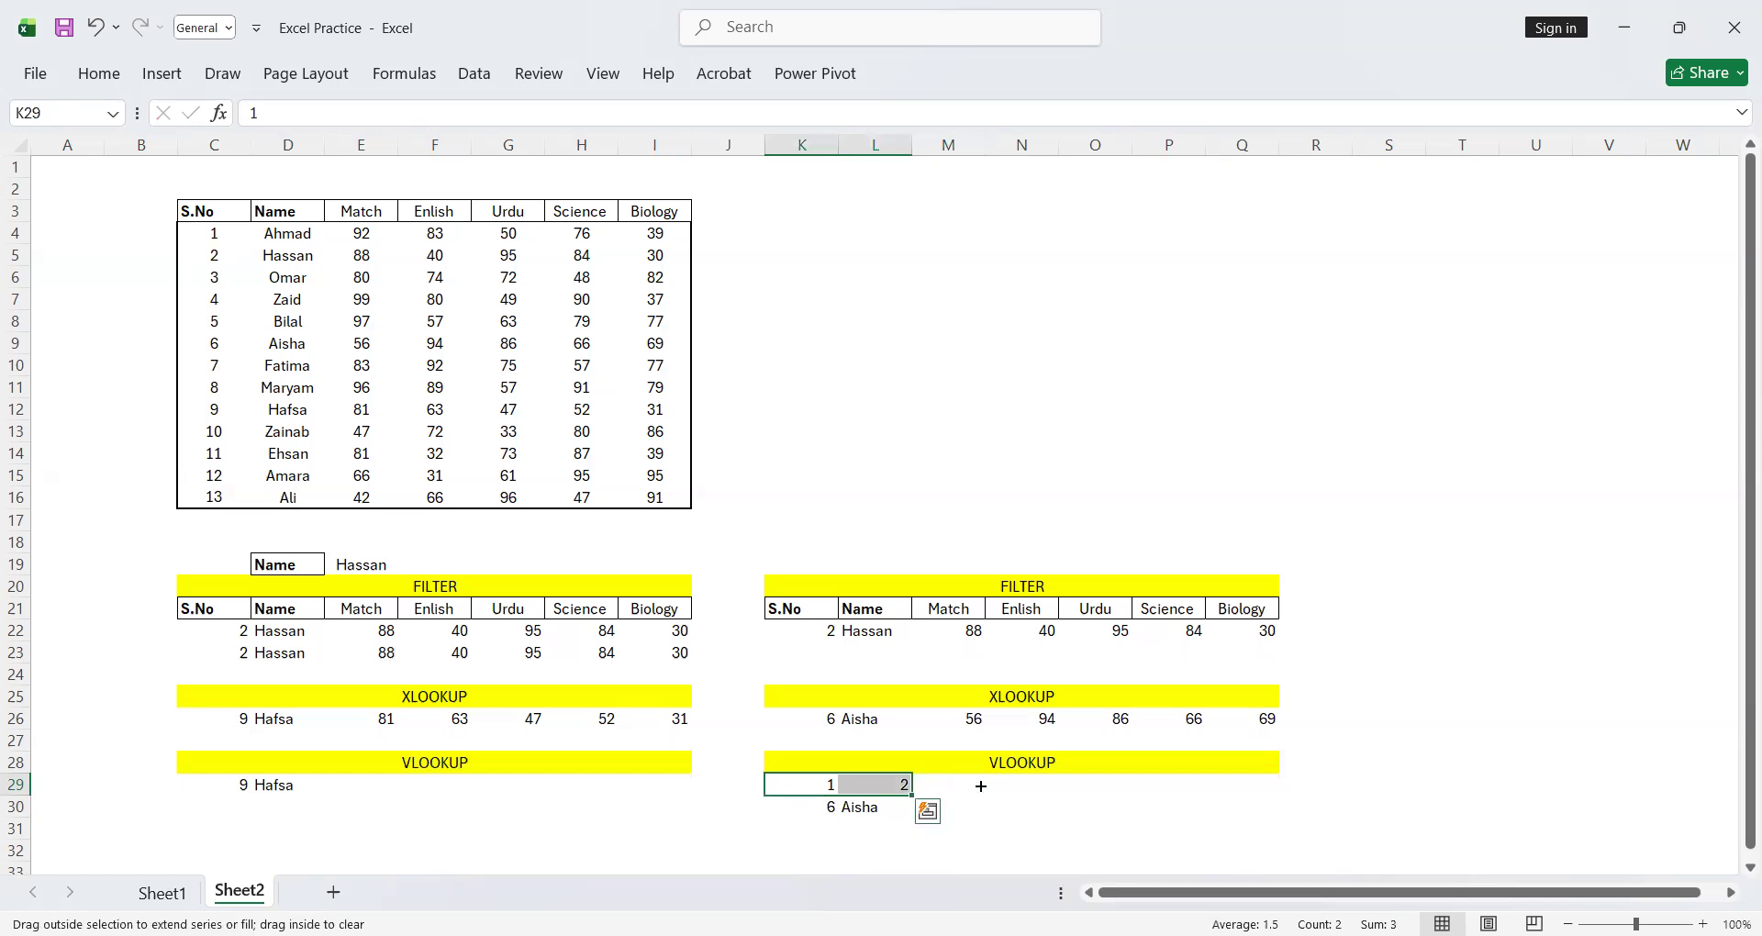
drag(1274, 783, 1274, 783)
Replace the column index in the L30 formula with a reference to L29, giving =VLOOKUP(K30,C4:I16,L29)
click(872, 807)
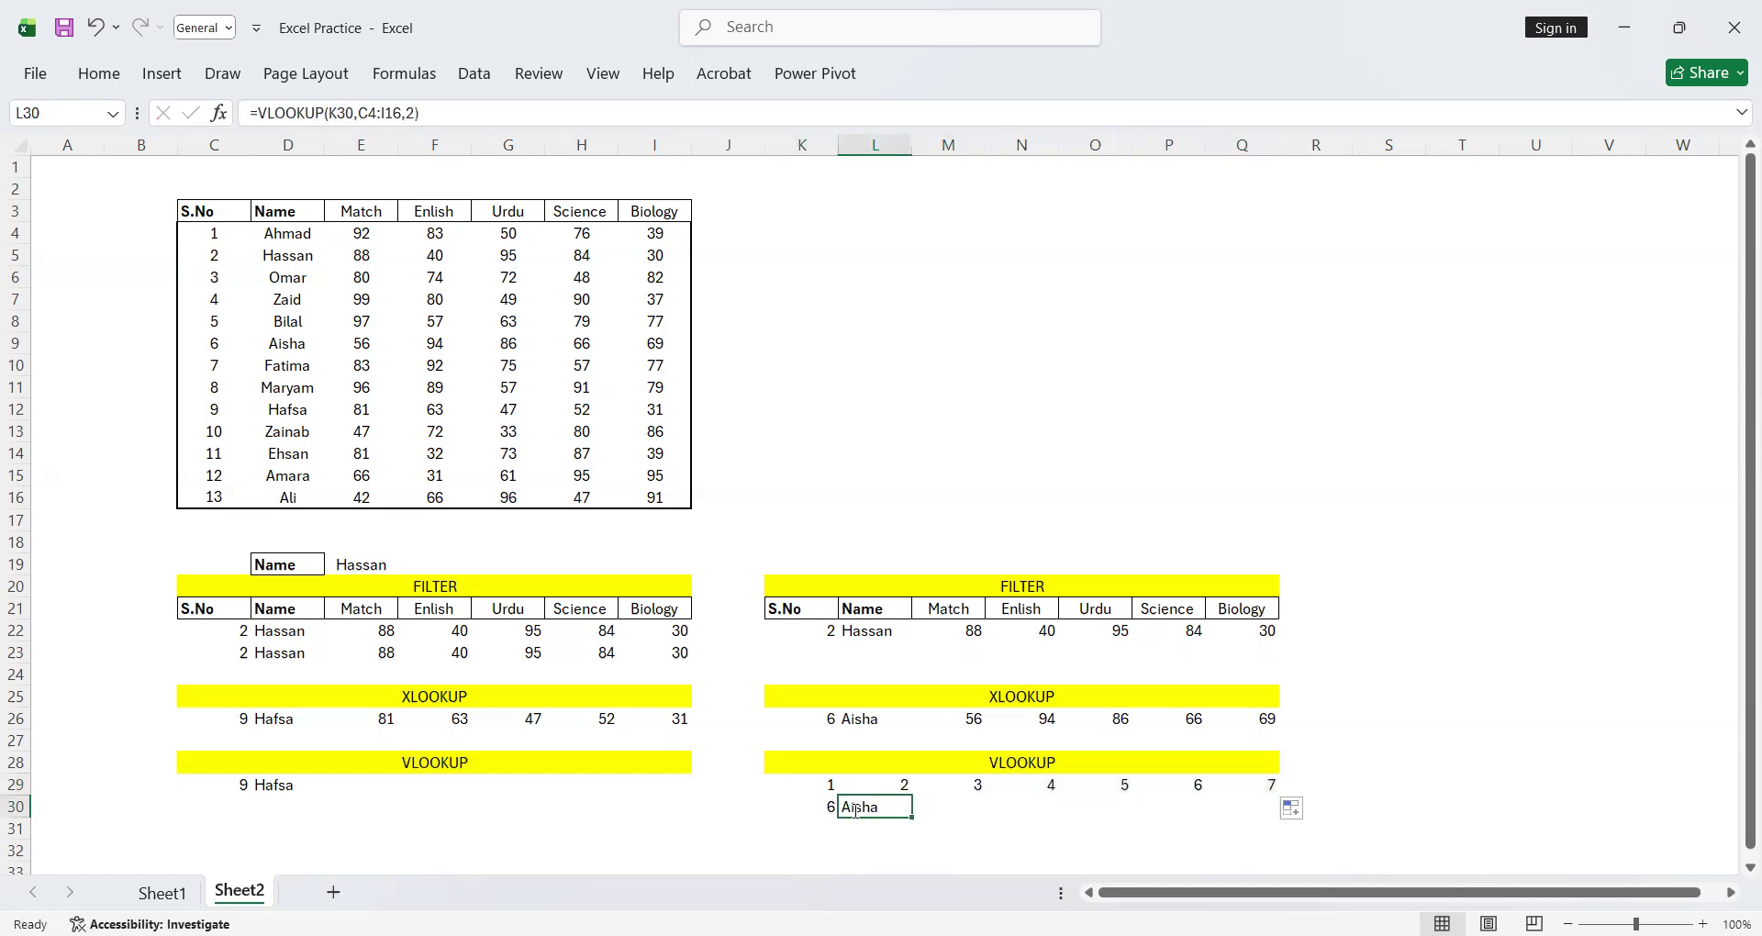
double_click(872, 807)
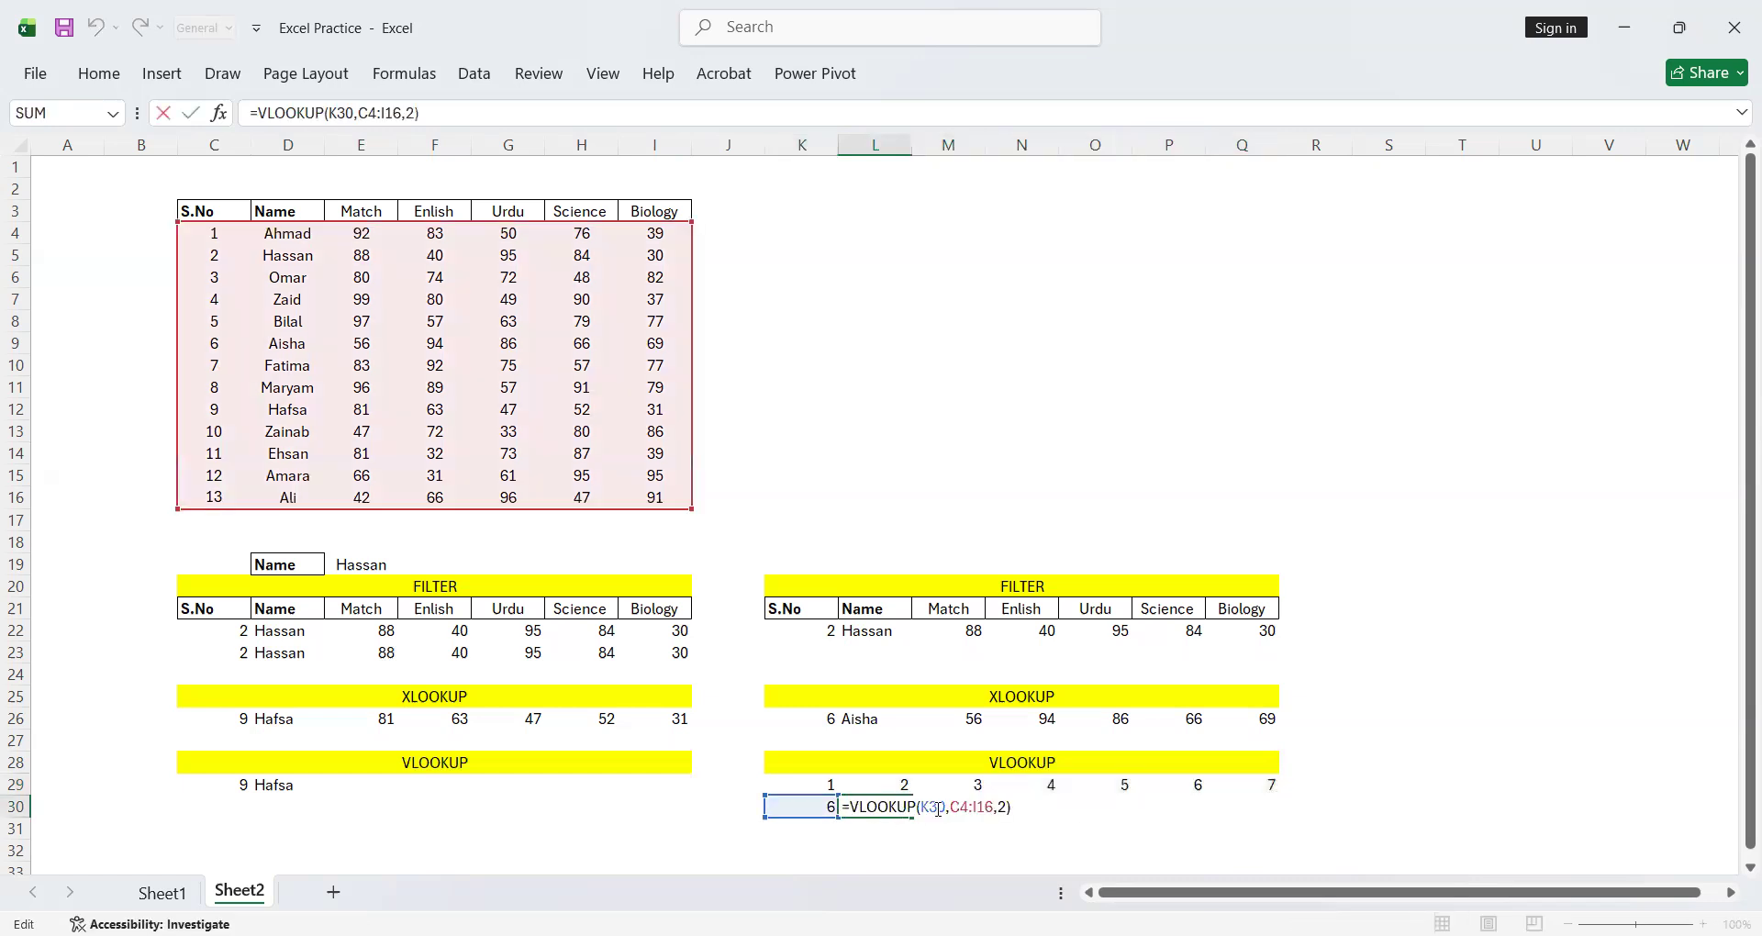
click(1006, 809)
key(BackSpace)
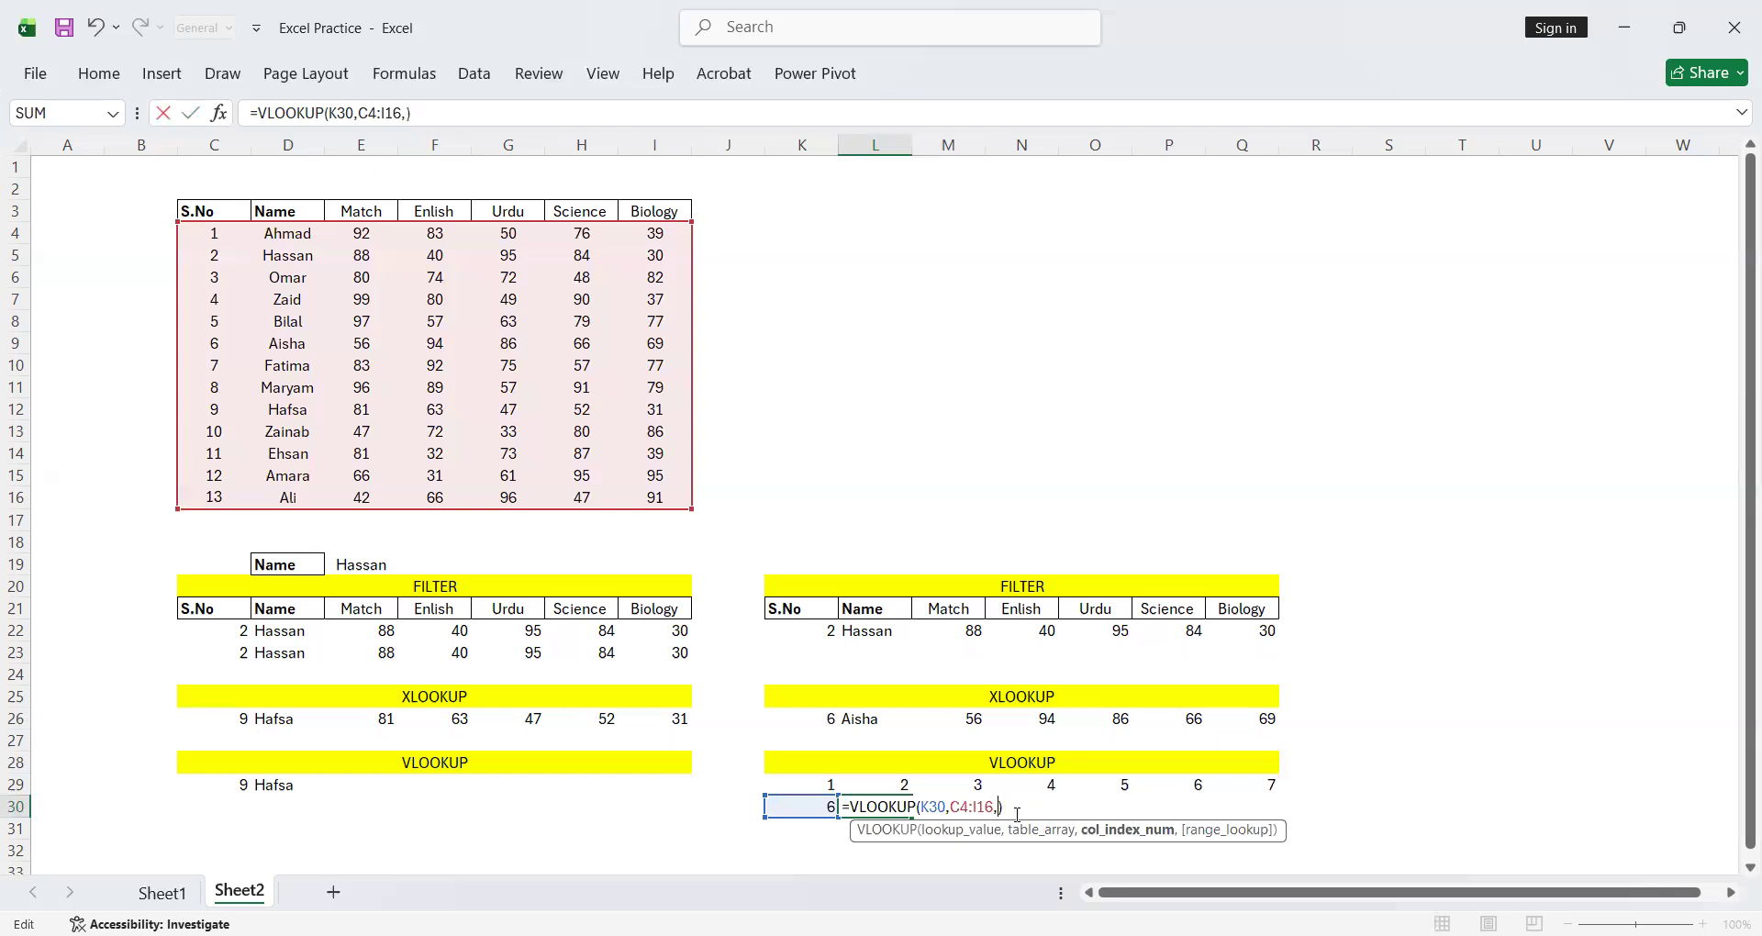
click(891, 782)
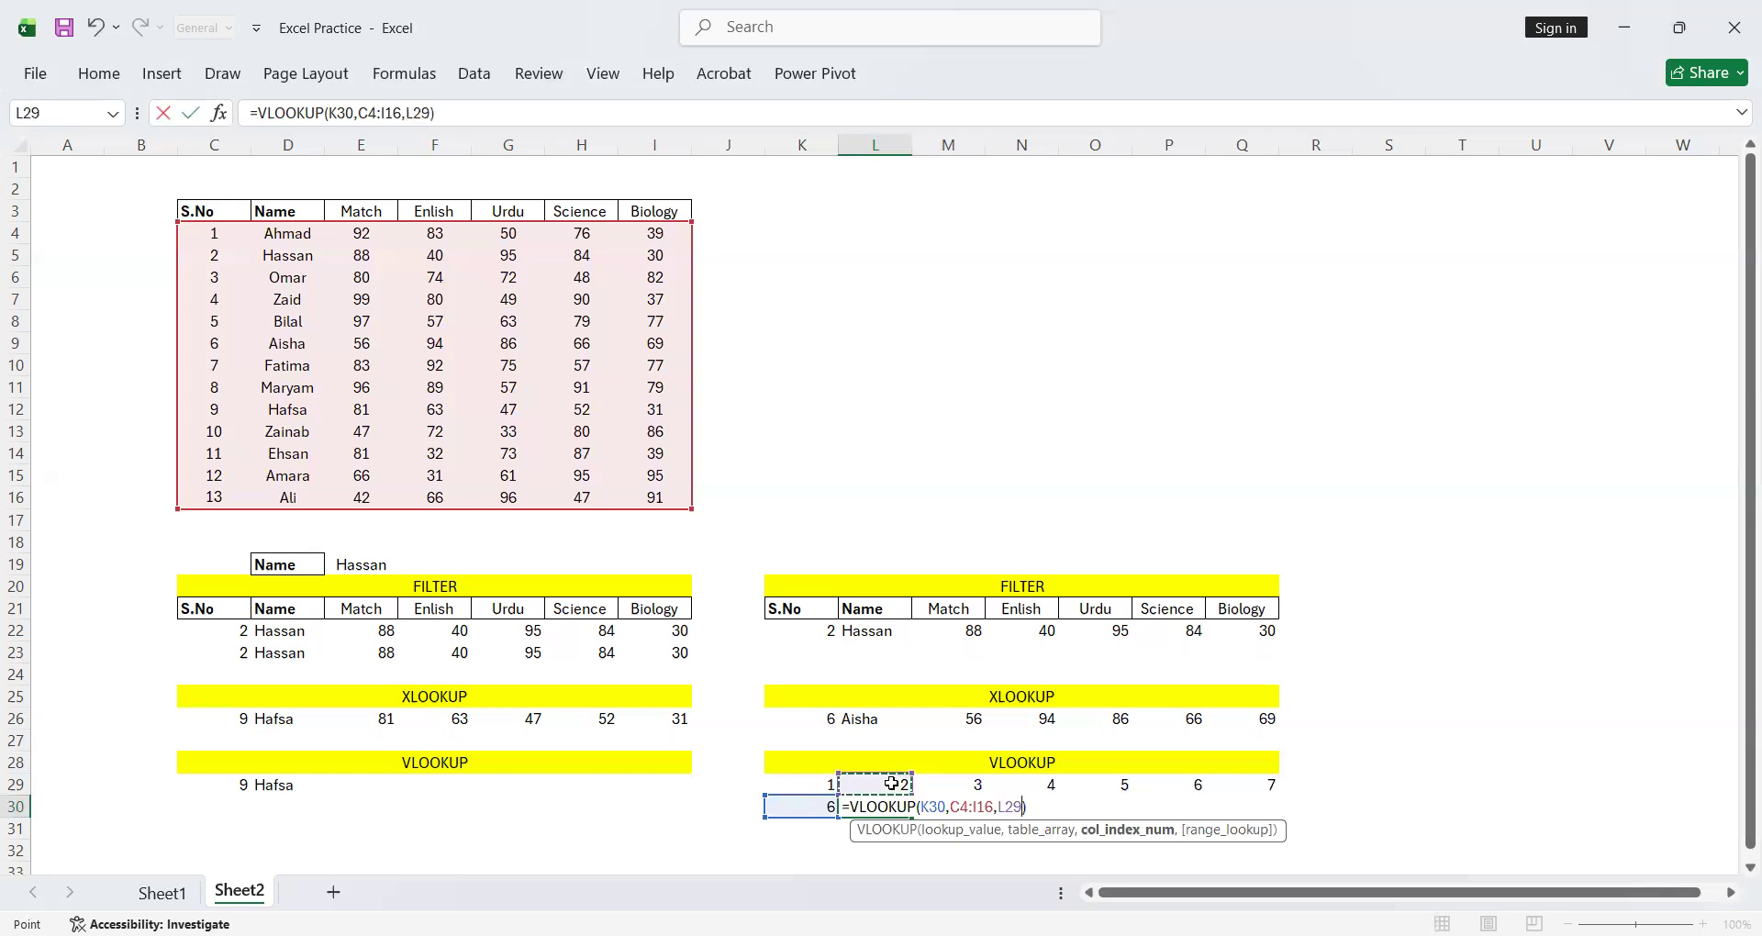
key(Return)
Try filling the VLOOKUP formula from L30 across to Q30 with relative references, and inspect the formula in O30
click(890, 807)
drag(912, 816, 1271, 821)
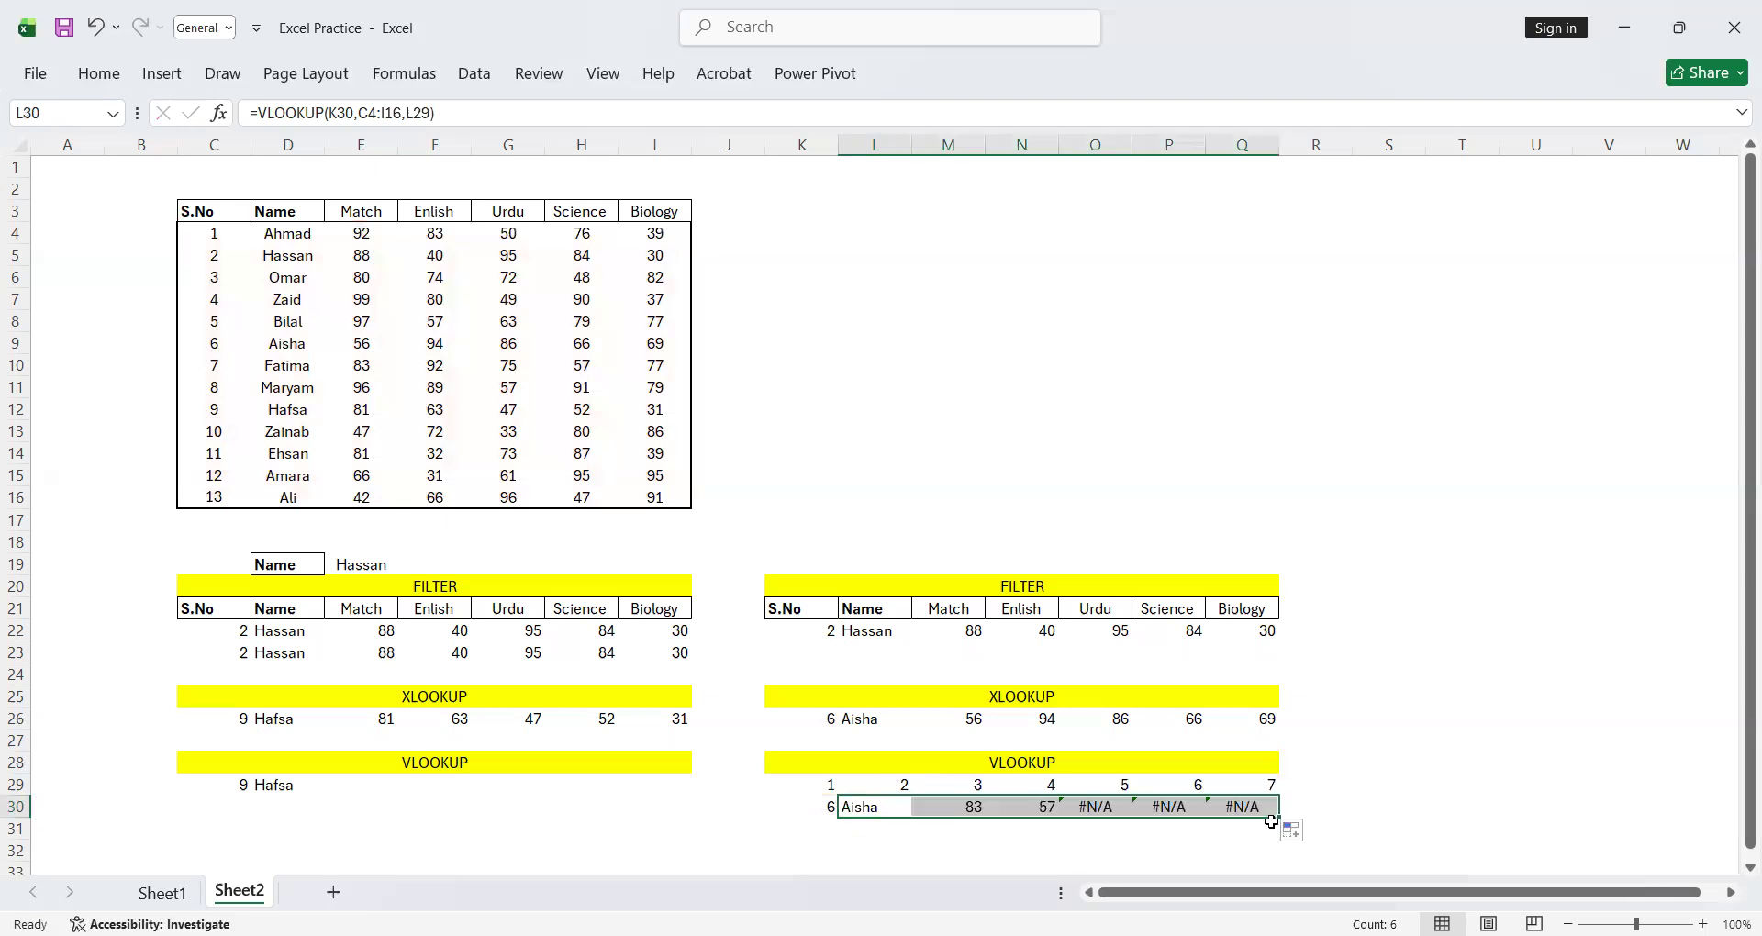
double_click(1097, 808)
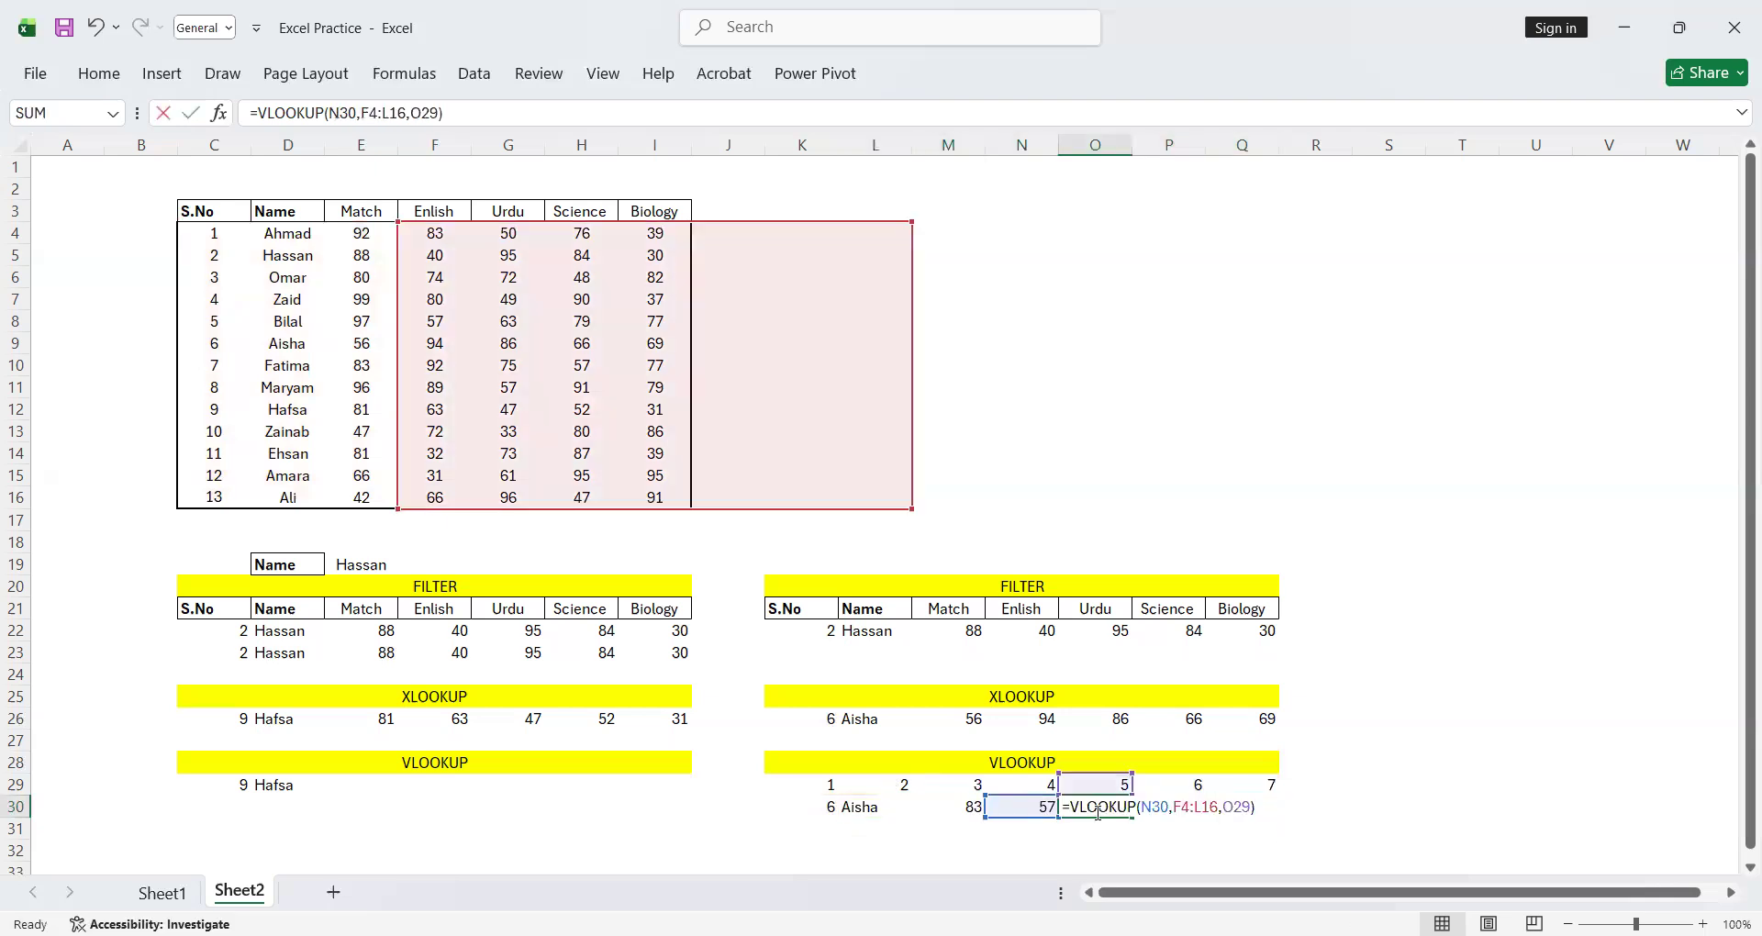
key(Return)
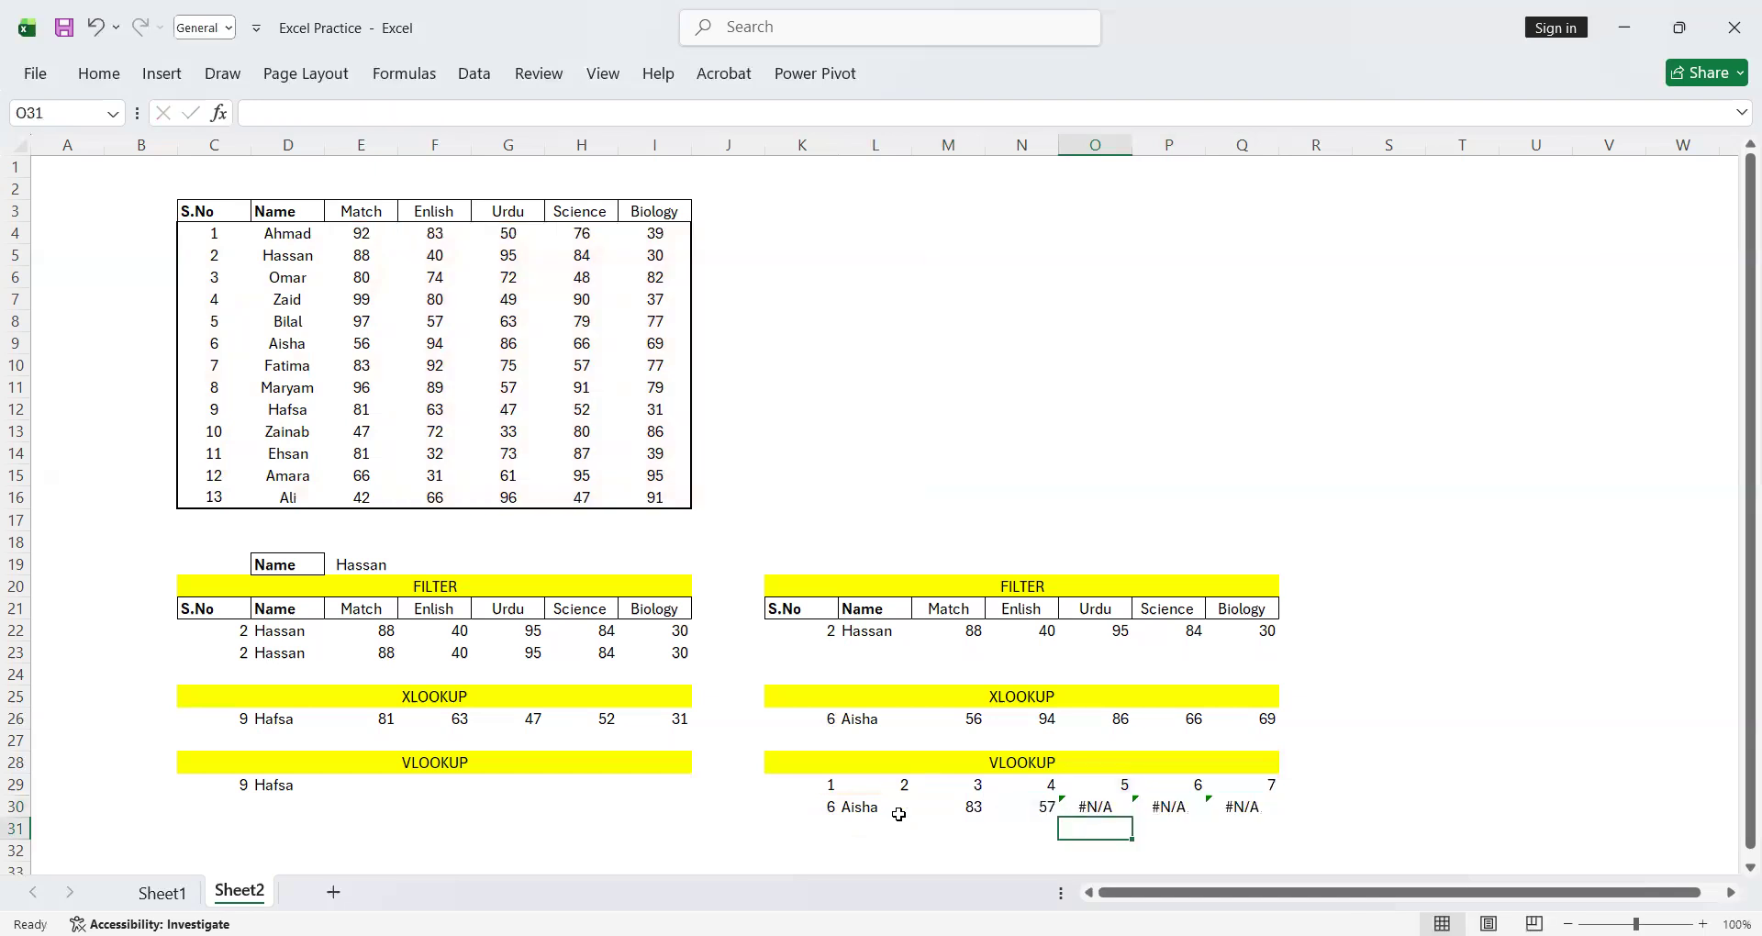
Make the lookup value and table range absolute in L30, giving =VLOOKUP($K$30,$C$4:$I$16,L29)
double_click(854, 809)
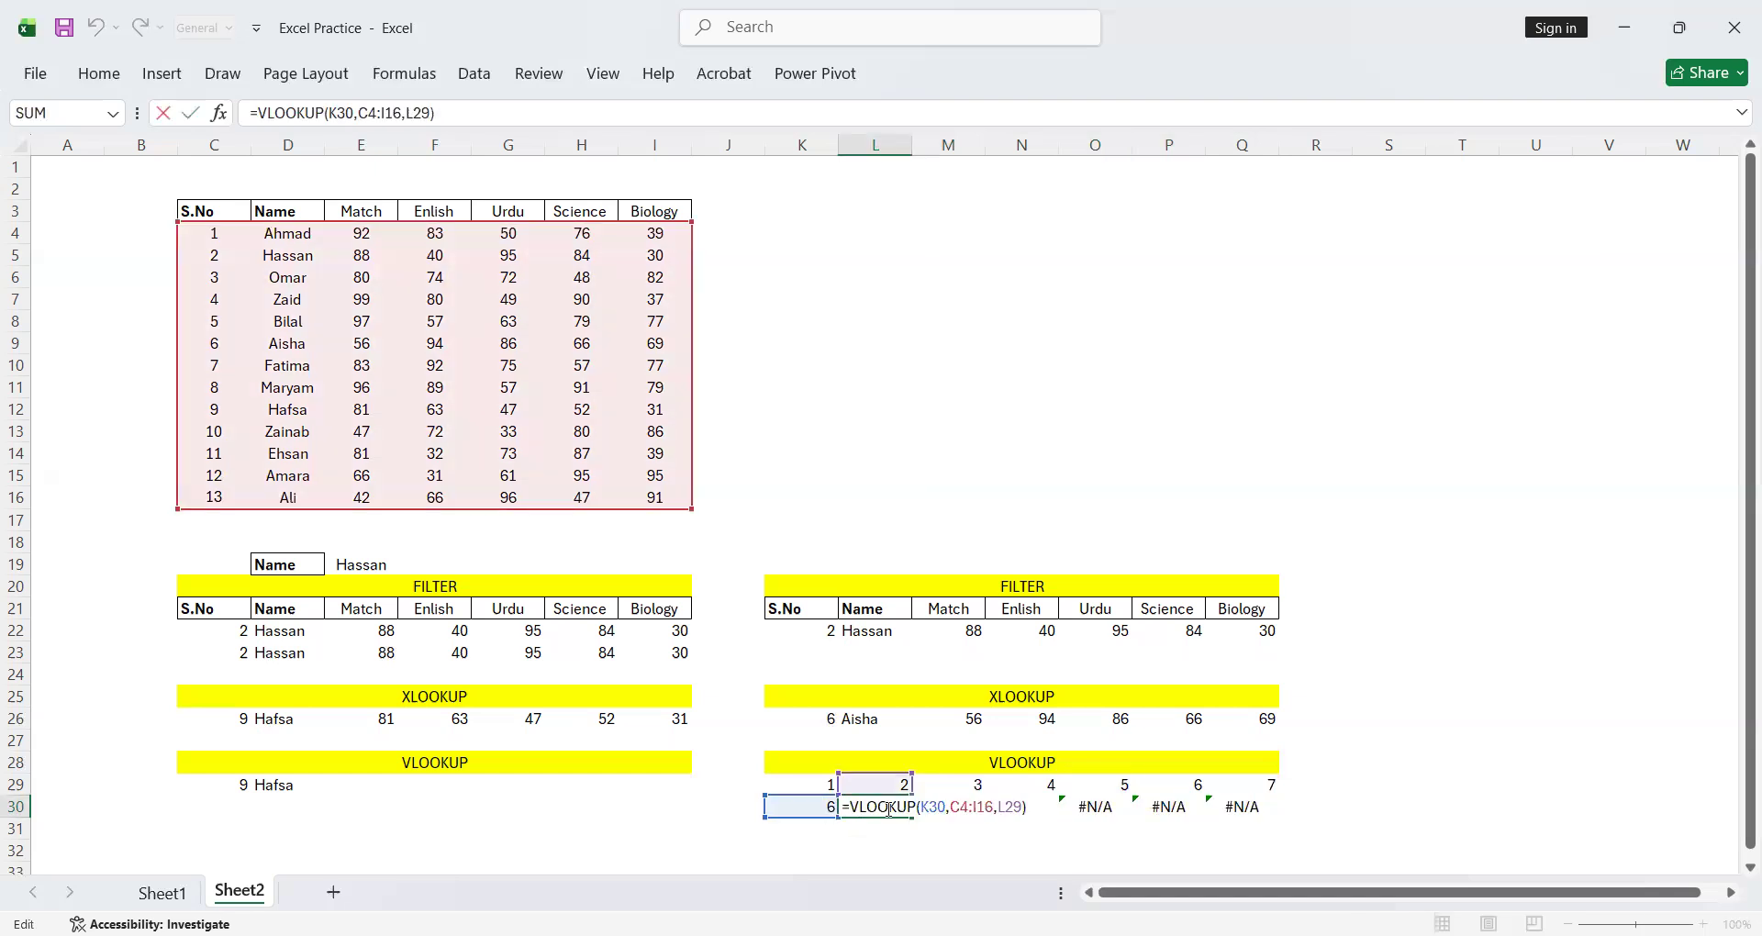
click(940, 809)
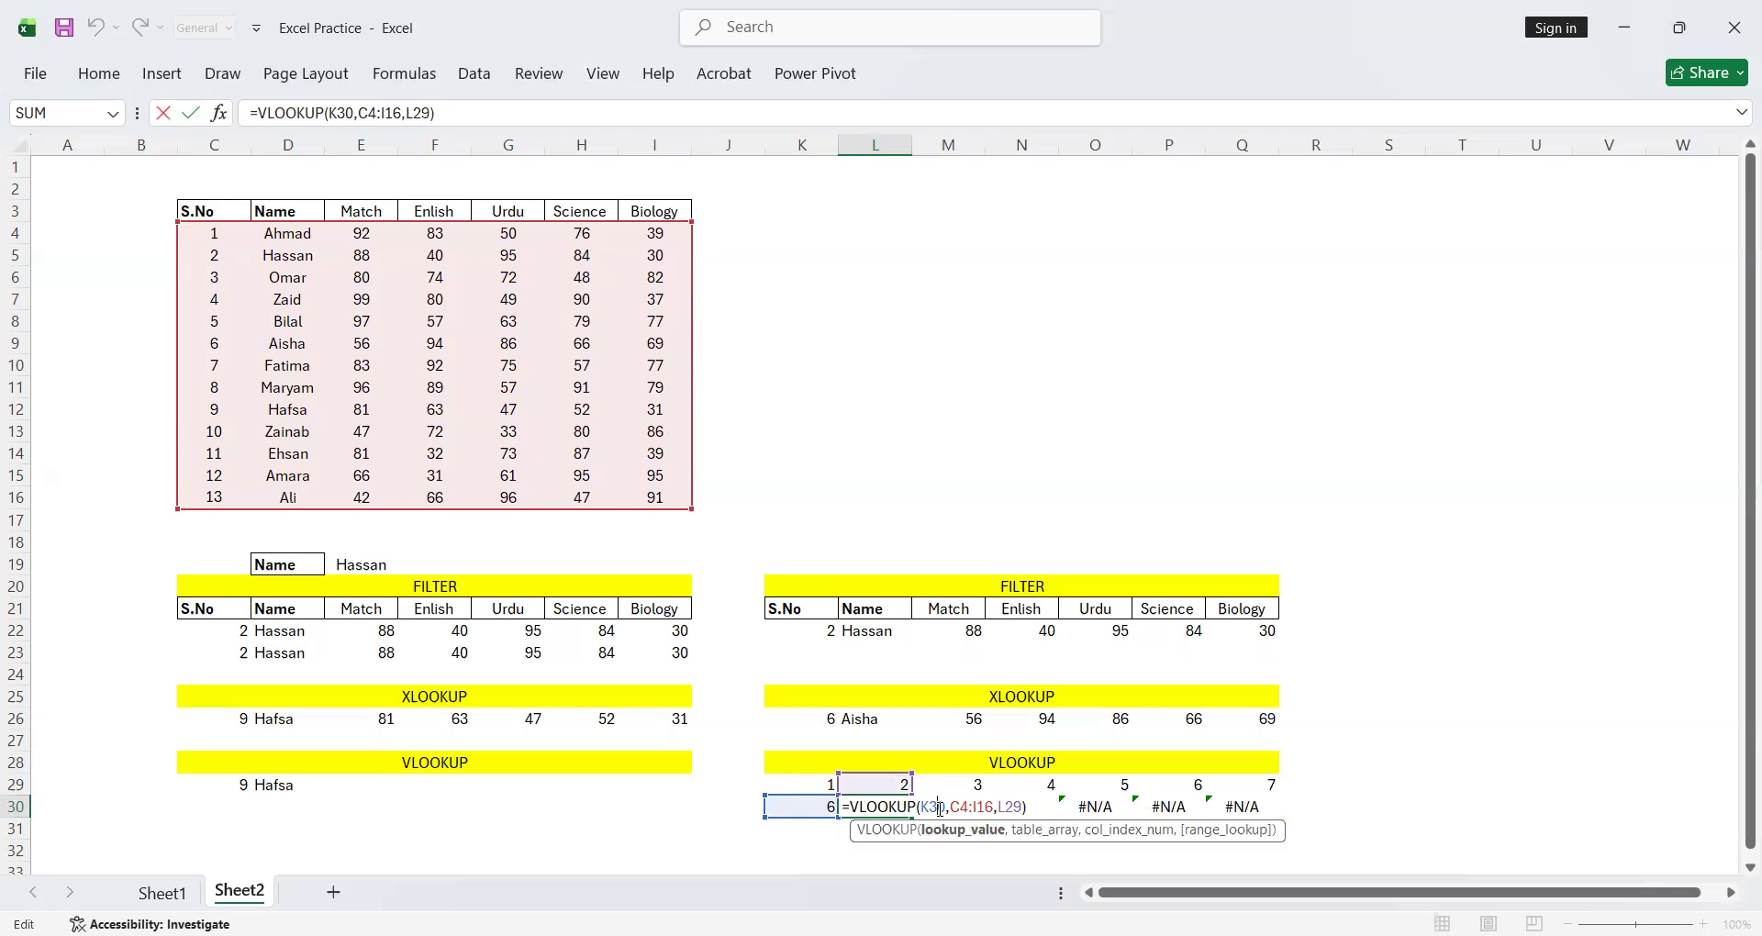
key(F4)
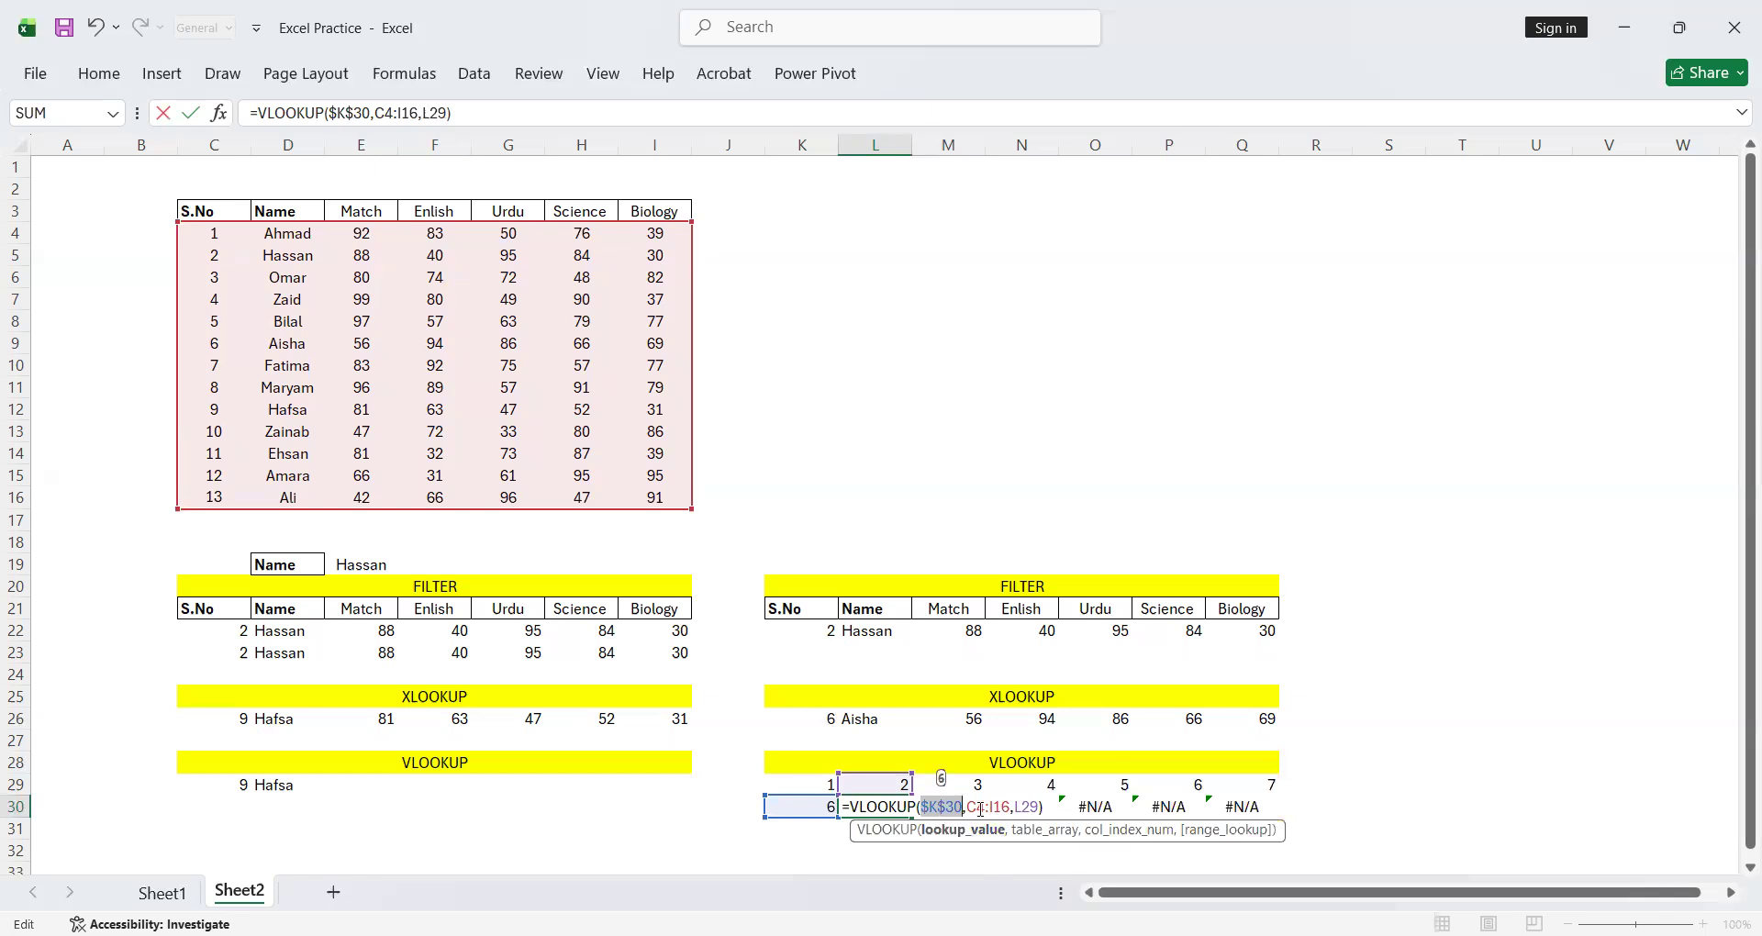
drag(967, 808, 1009, 808)
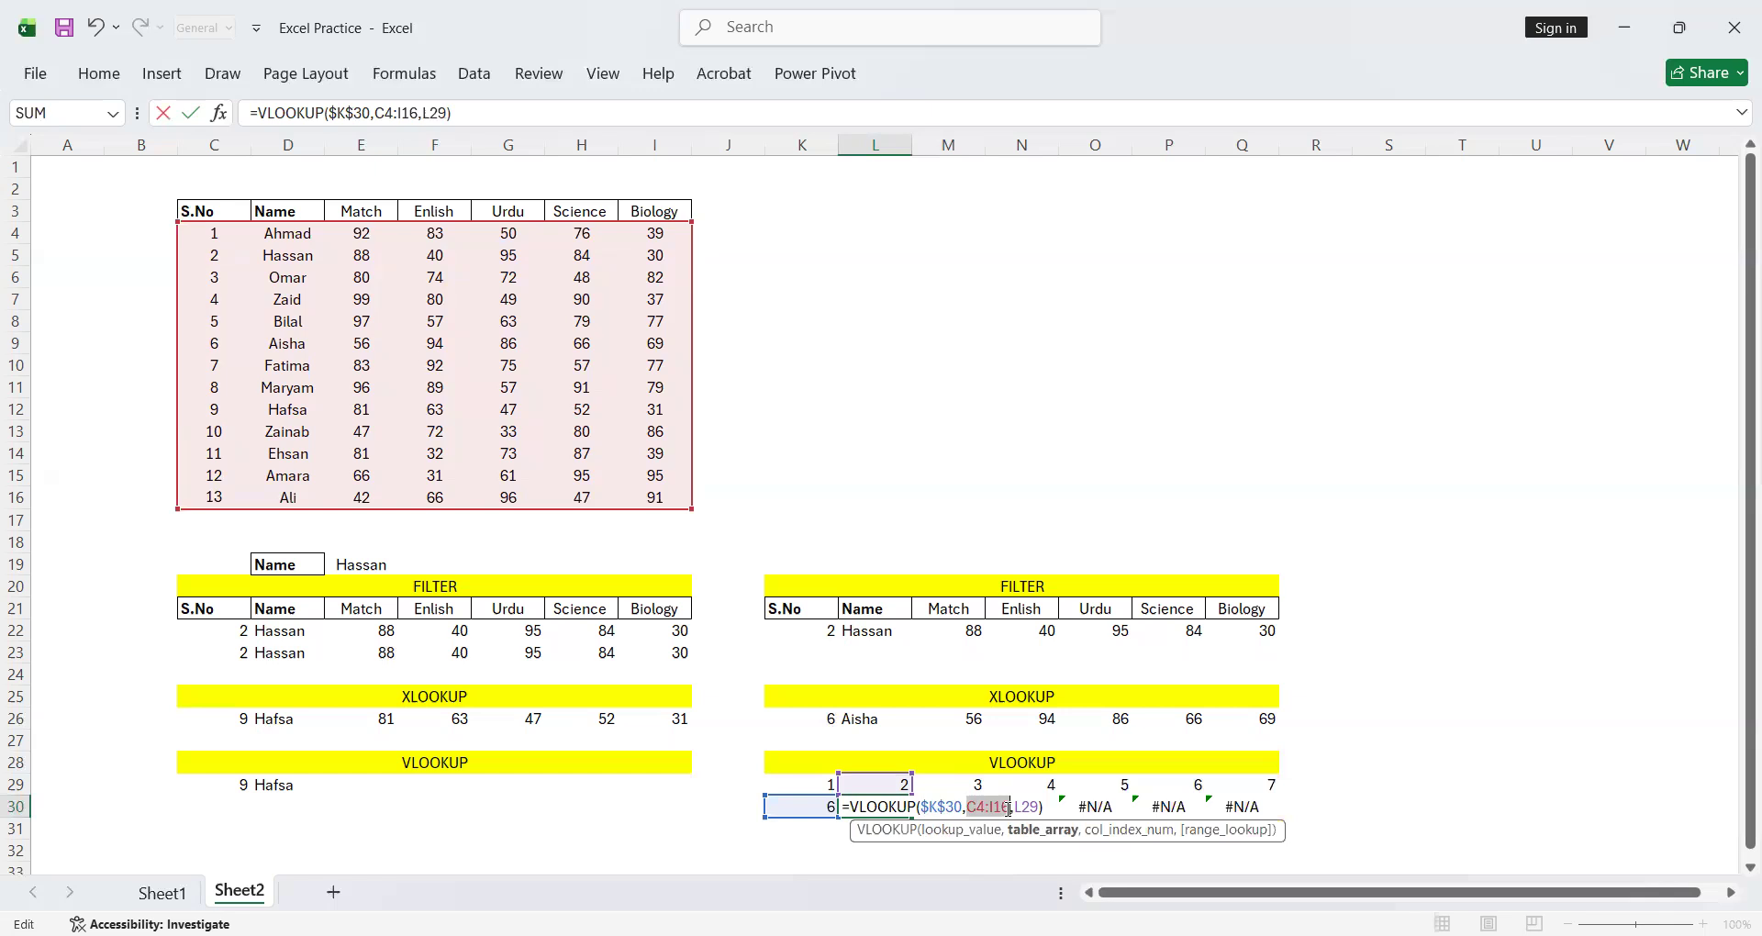
key(F4)
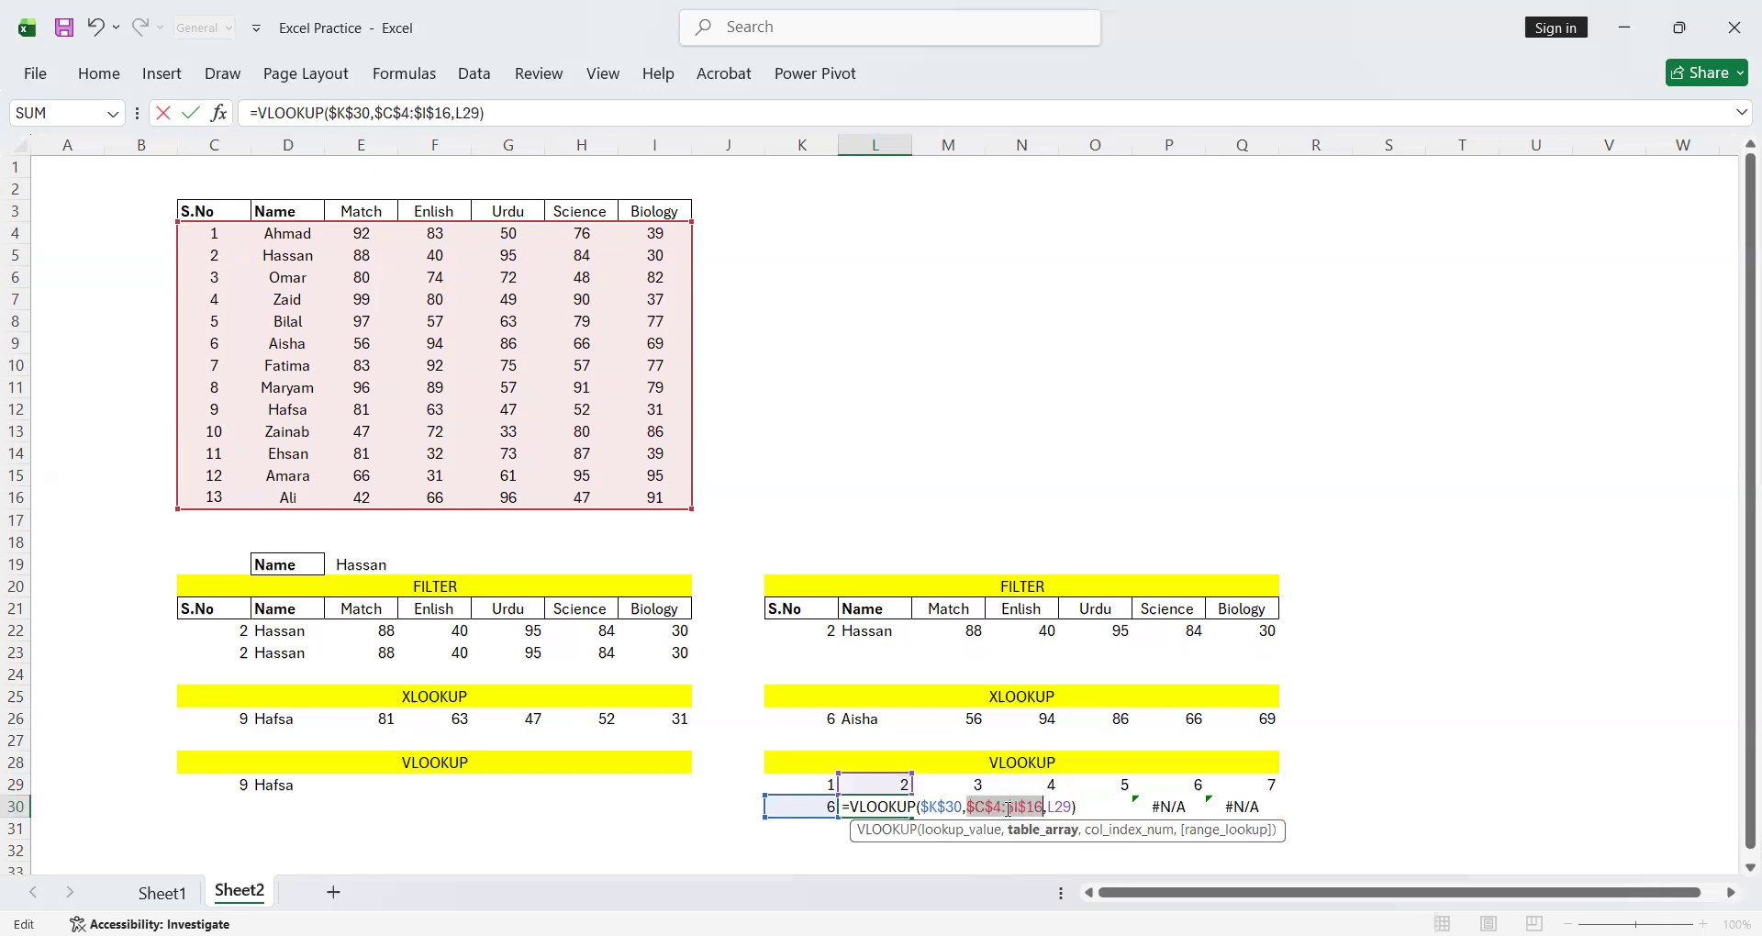
key(Return)
Review the formula in L30 and fill it across to Q30 to return all of the student's marks
click(904, 806)
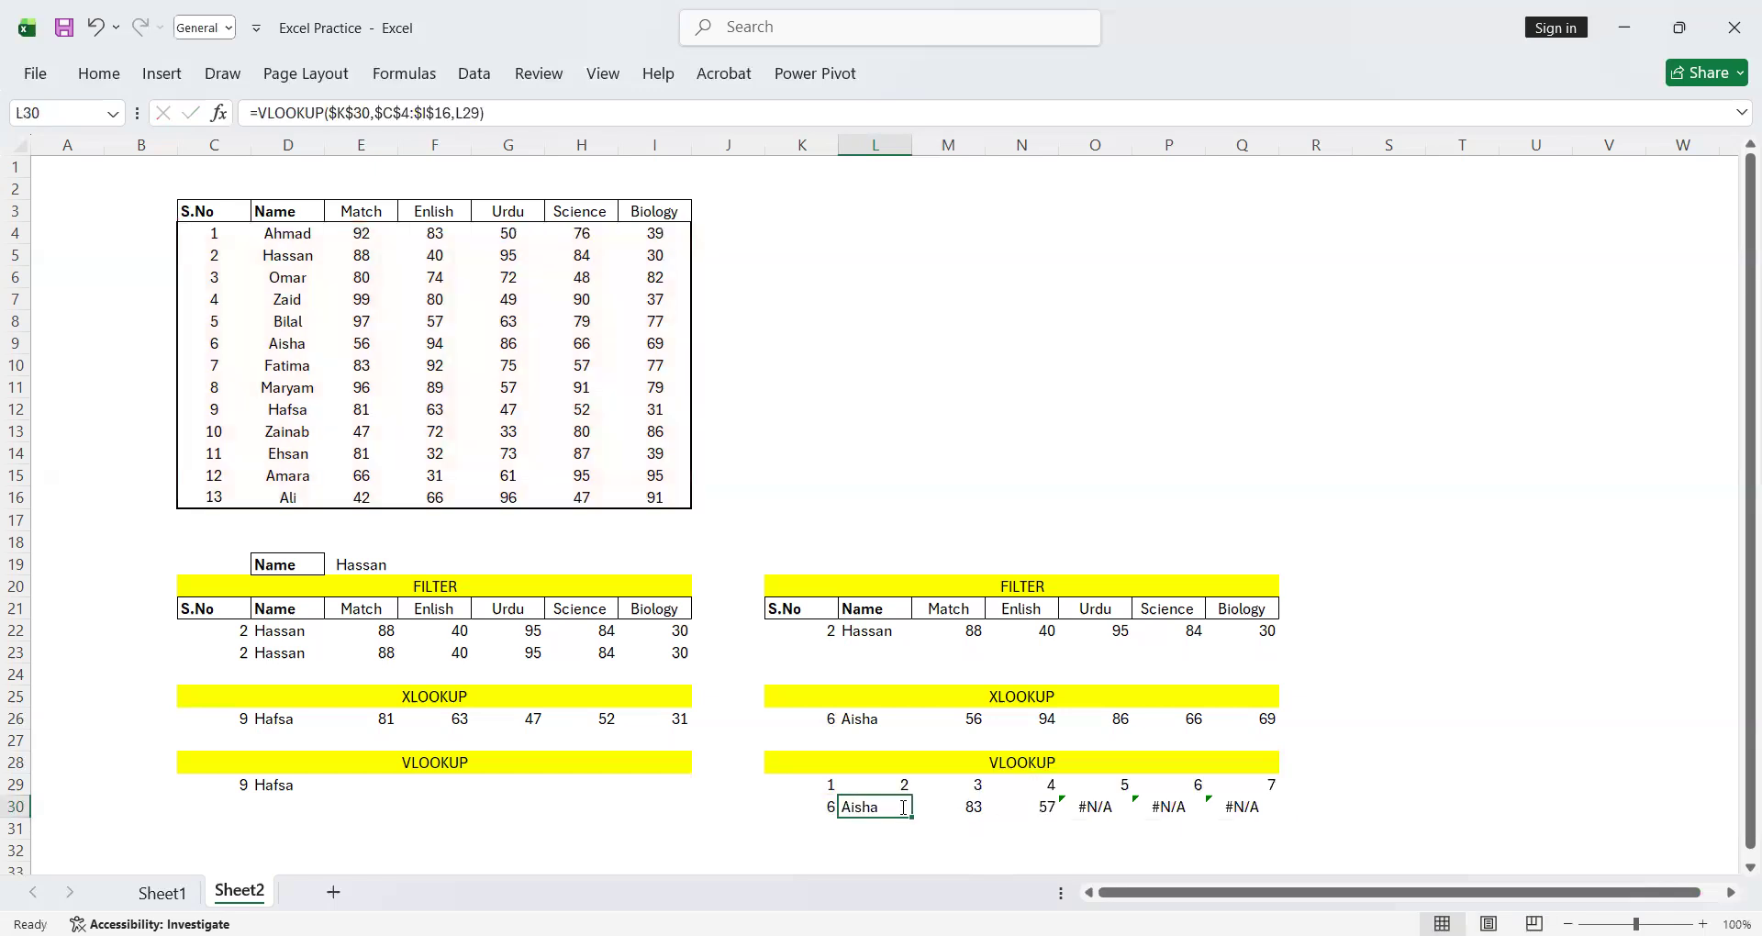
double_click(904, 806)
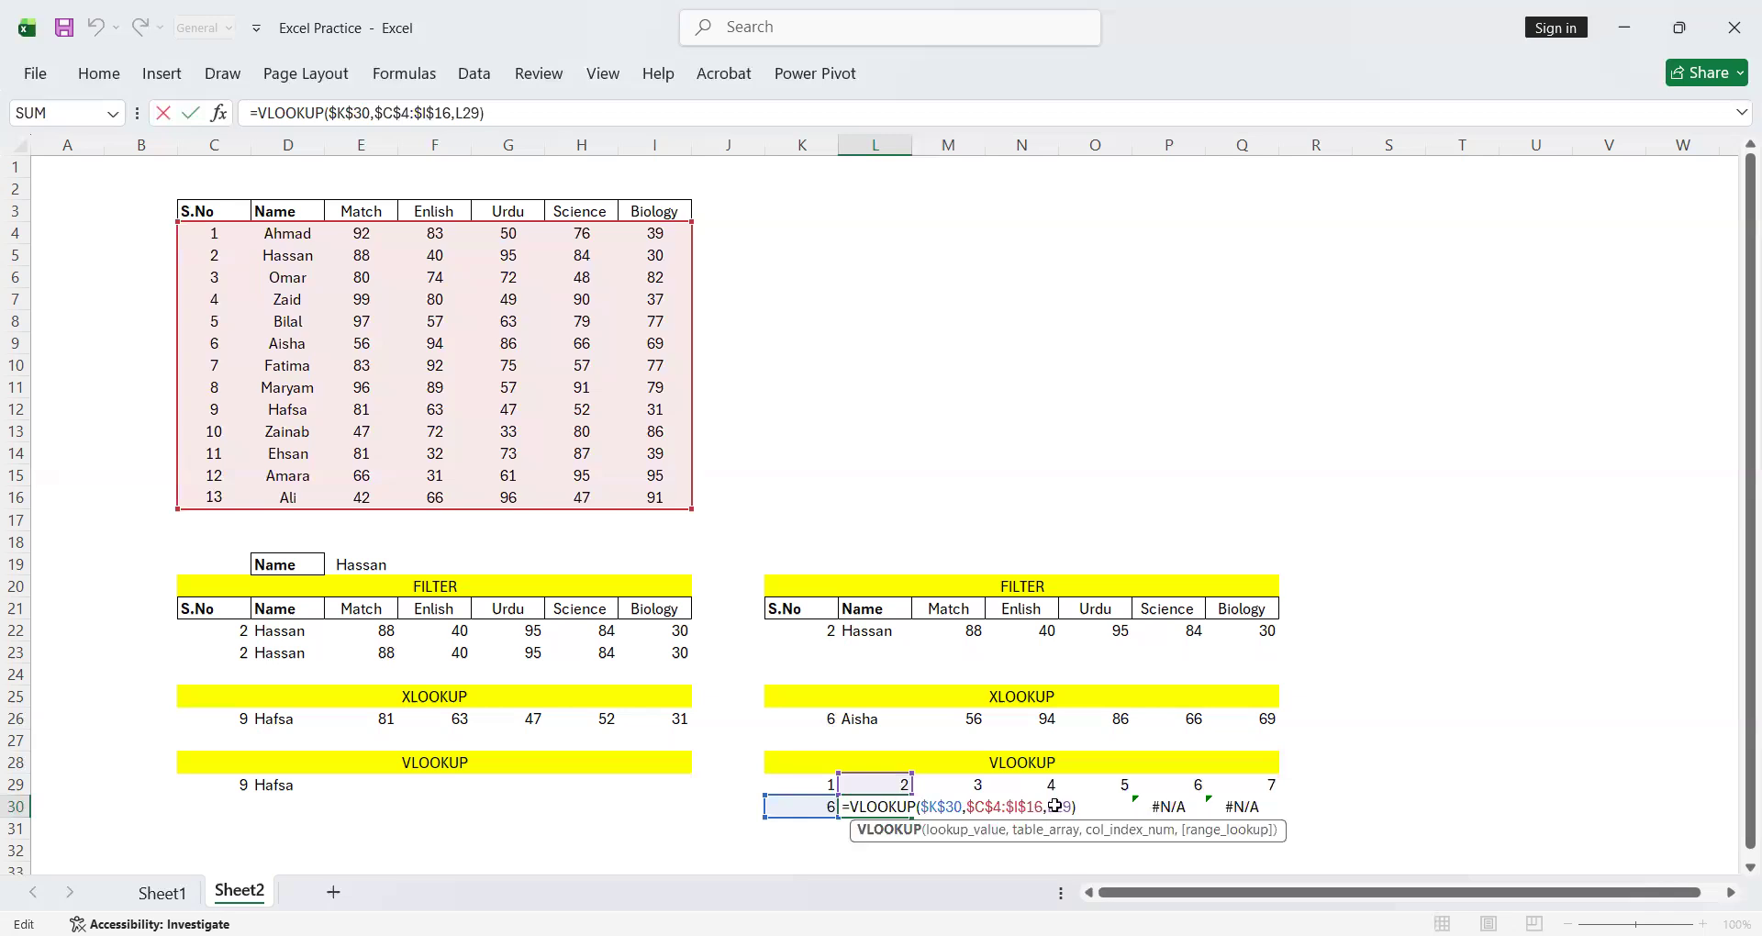
key(Return)
click(877, 807)
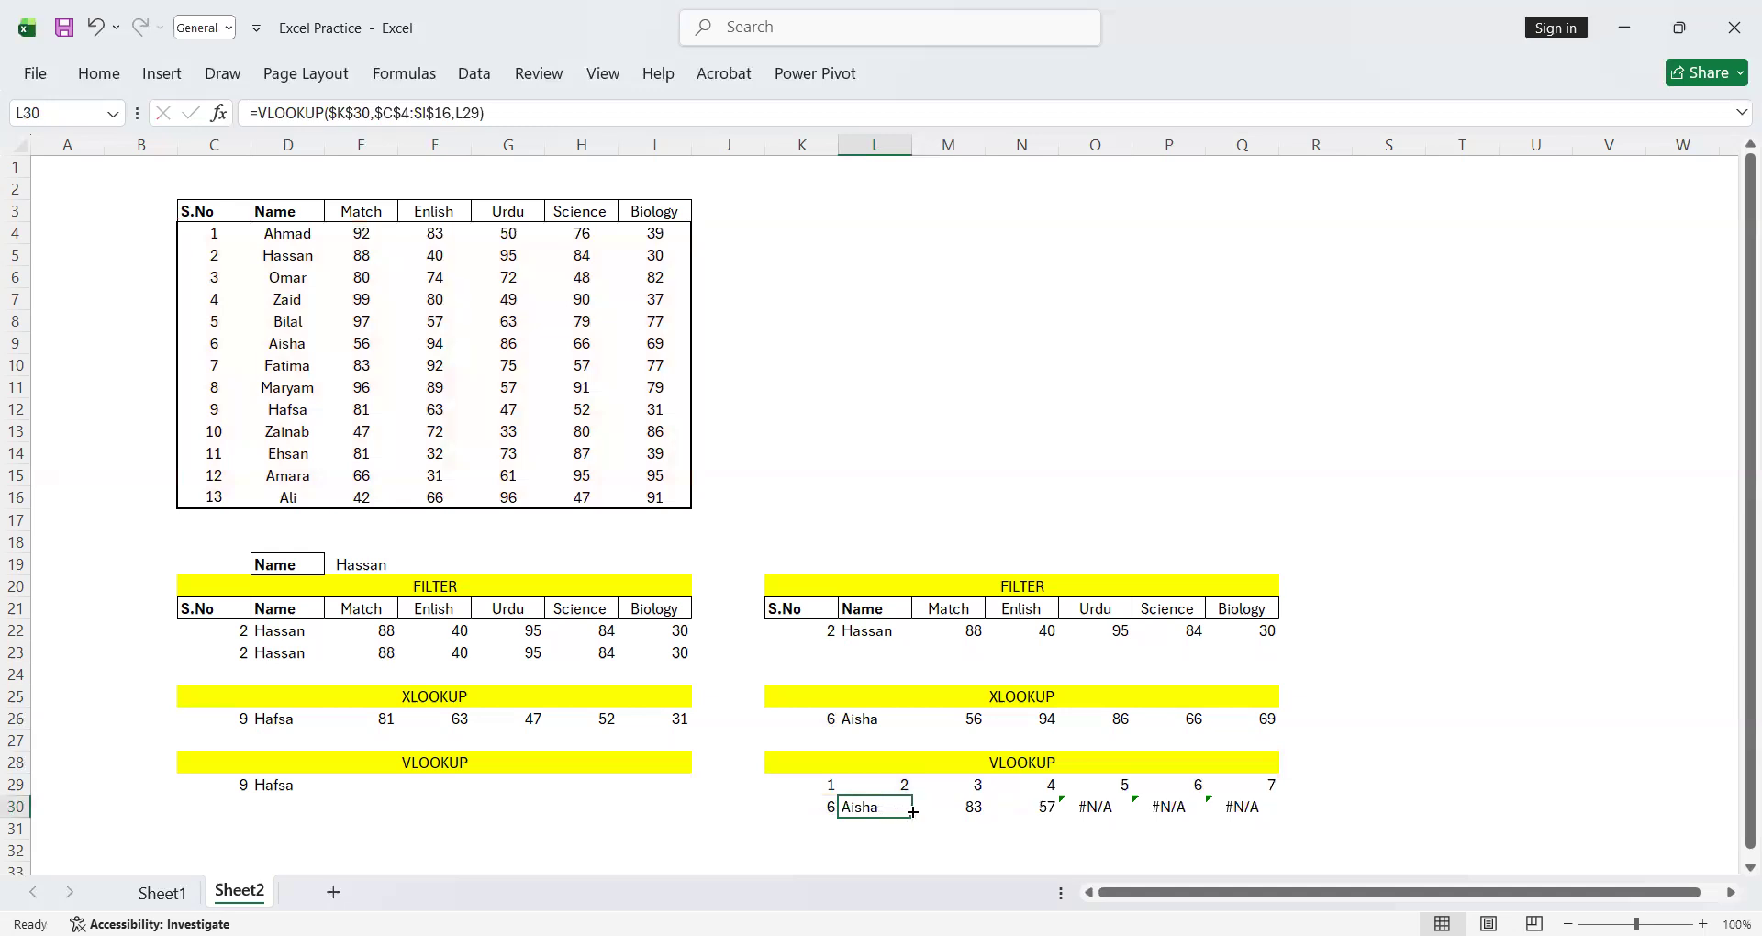
drag(913, 818, 1268, 808)
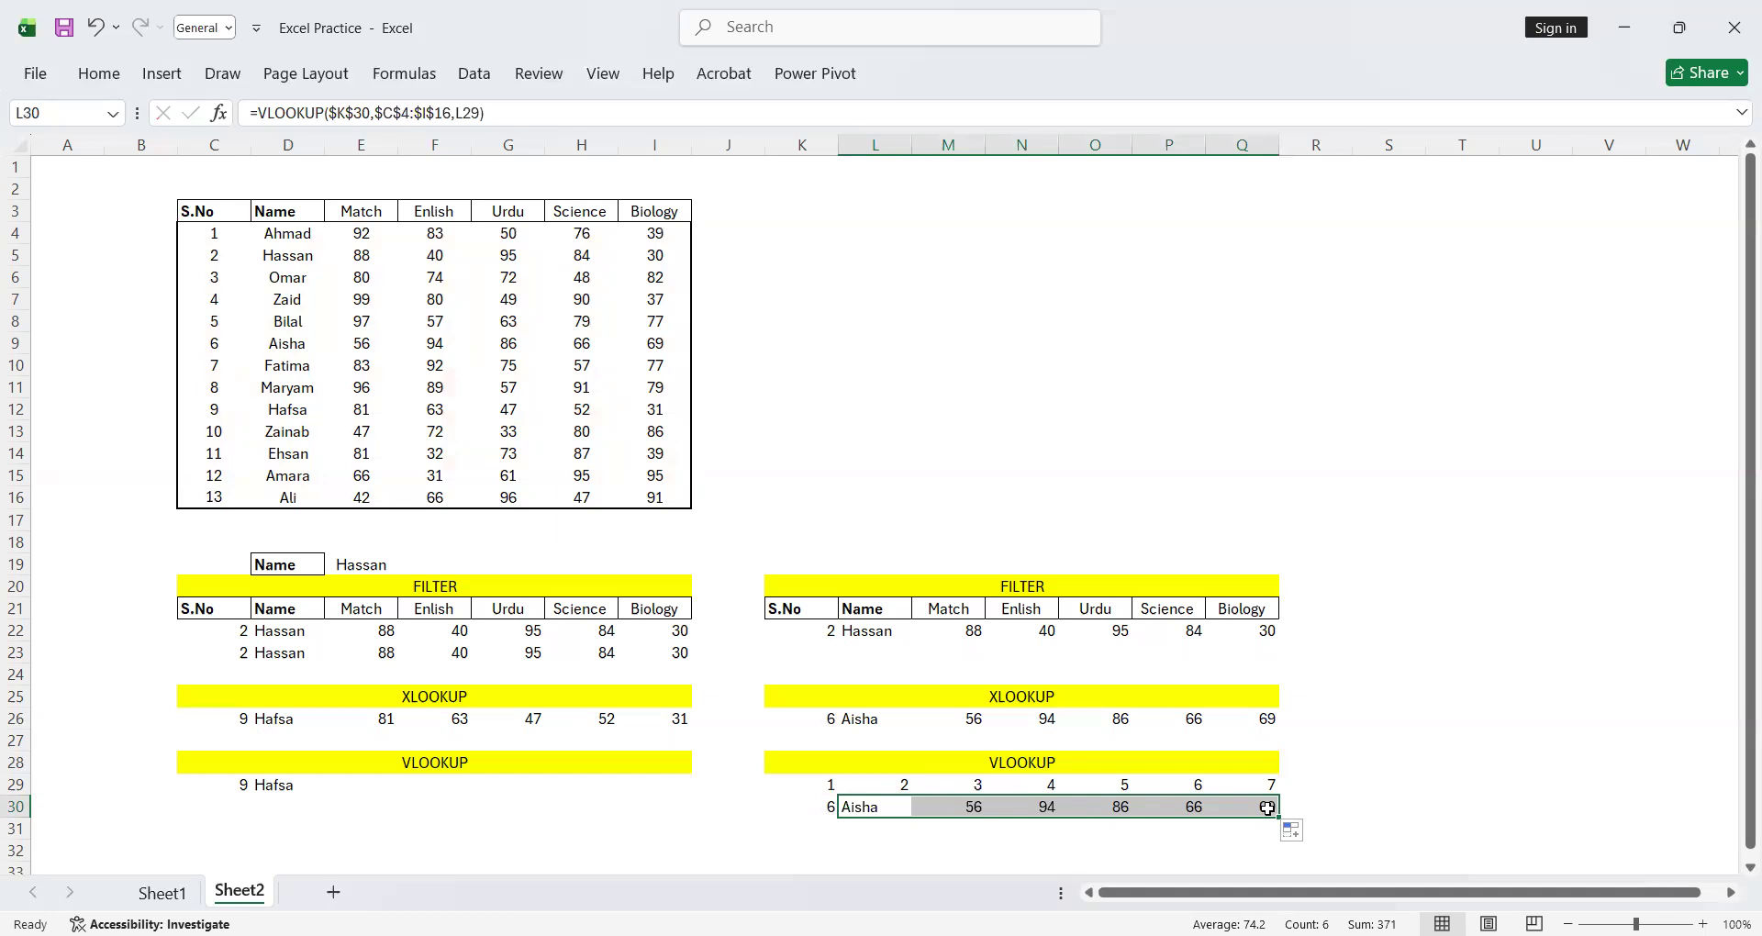
click(1451, 718)
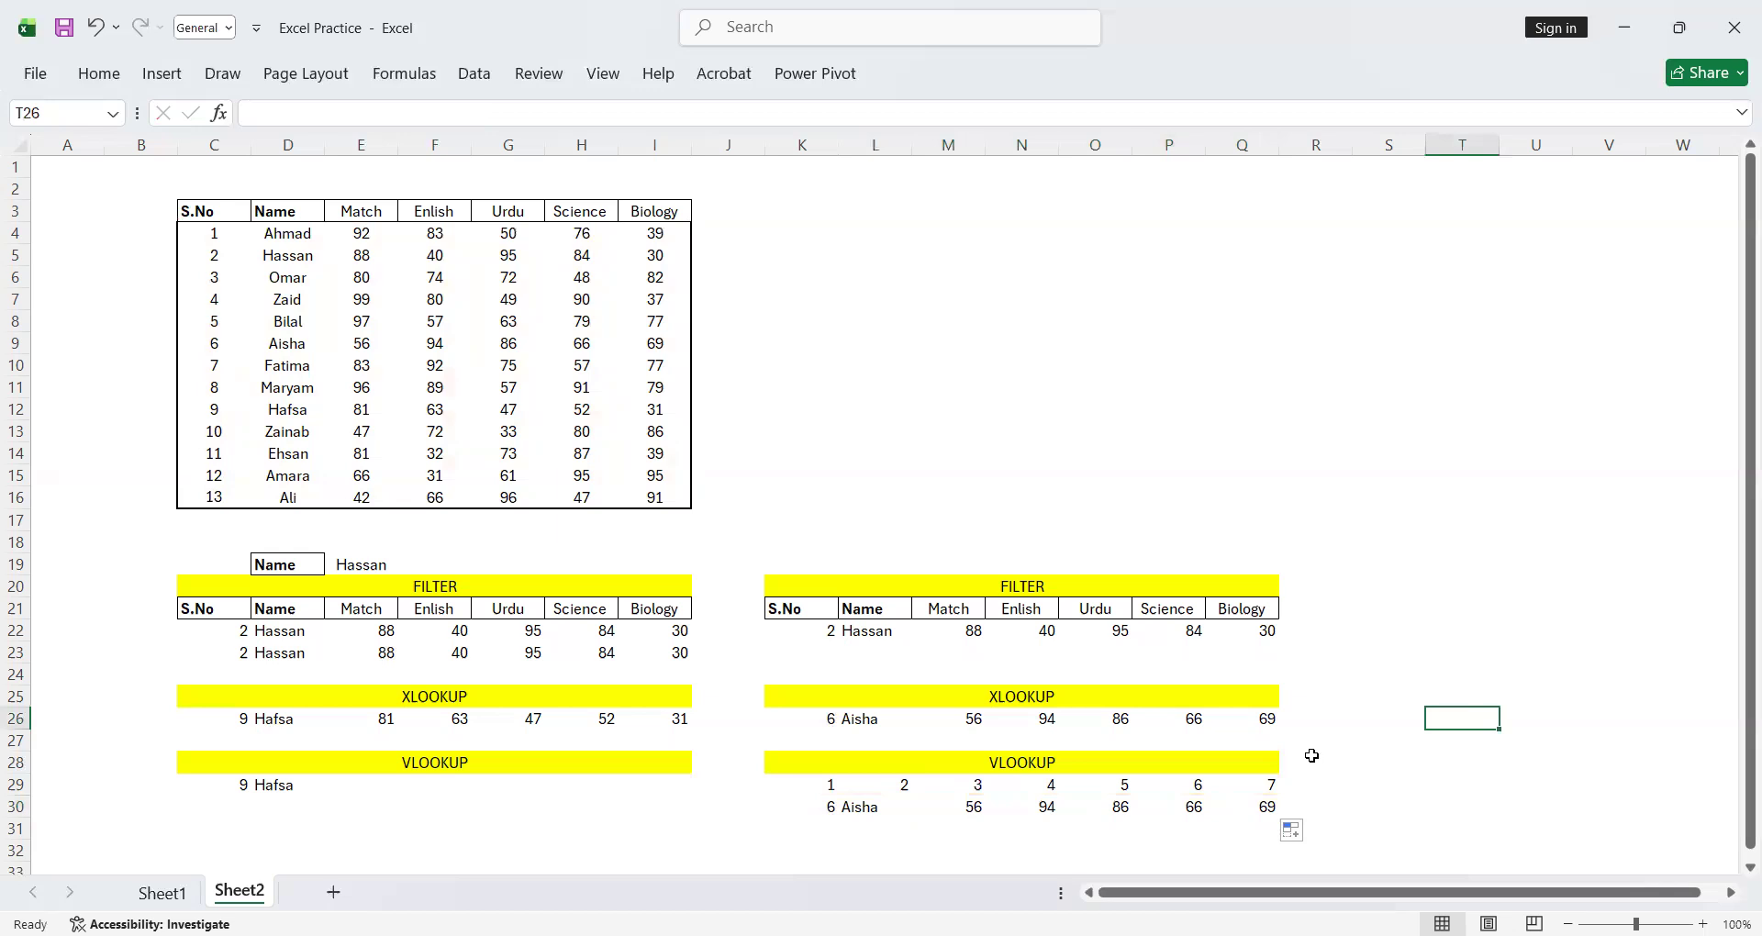
Change the lookup name in cell E19 to the sixth student's name by copying it from D9 in the table
click(834, 635)
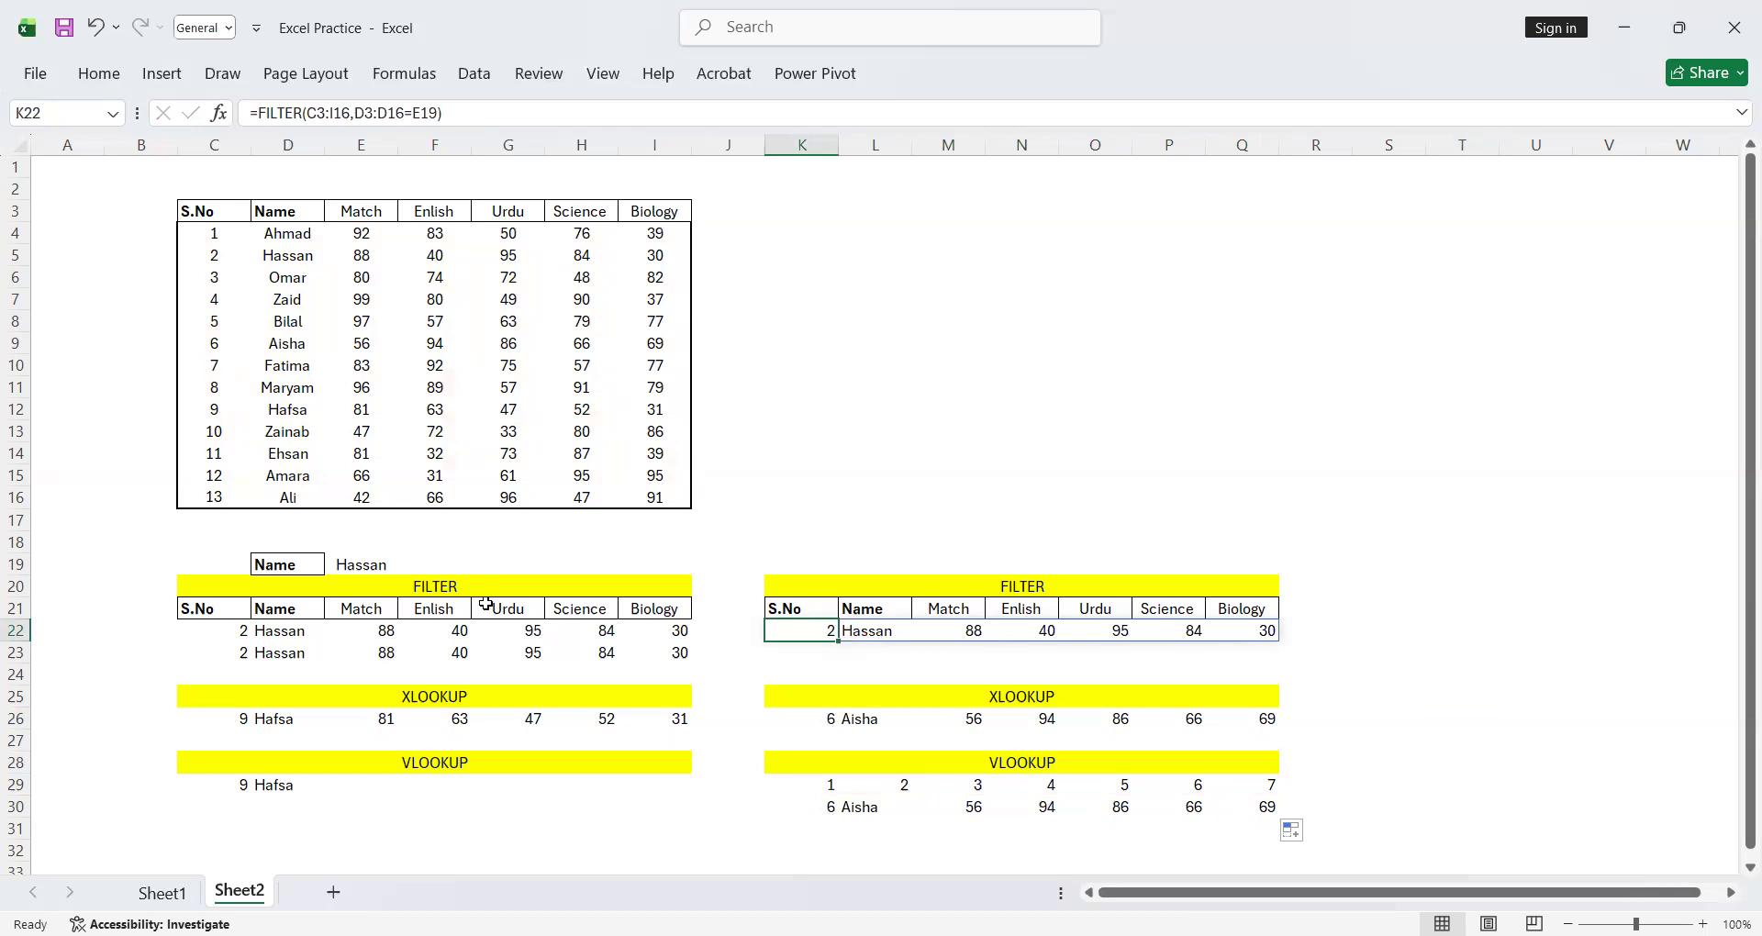
click(371, 567)
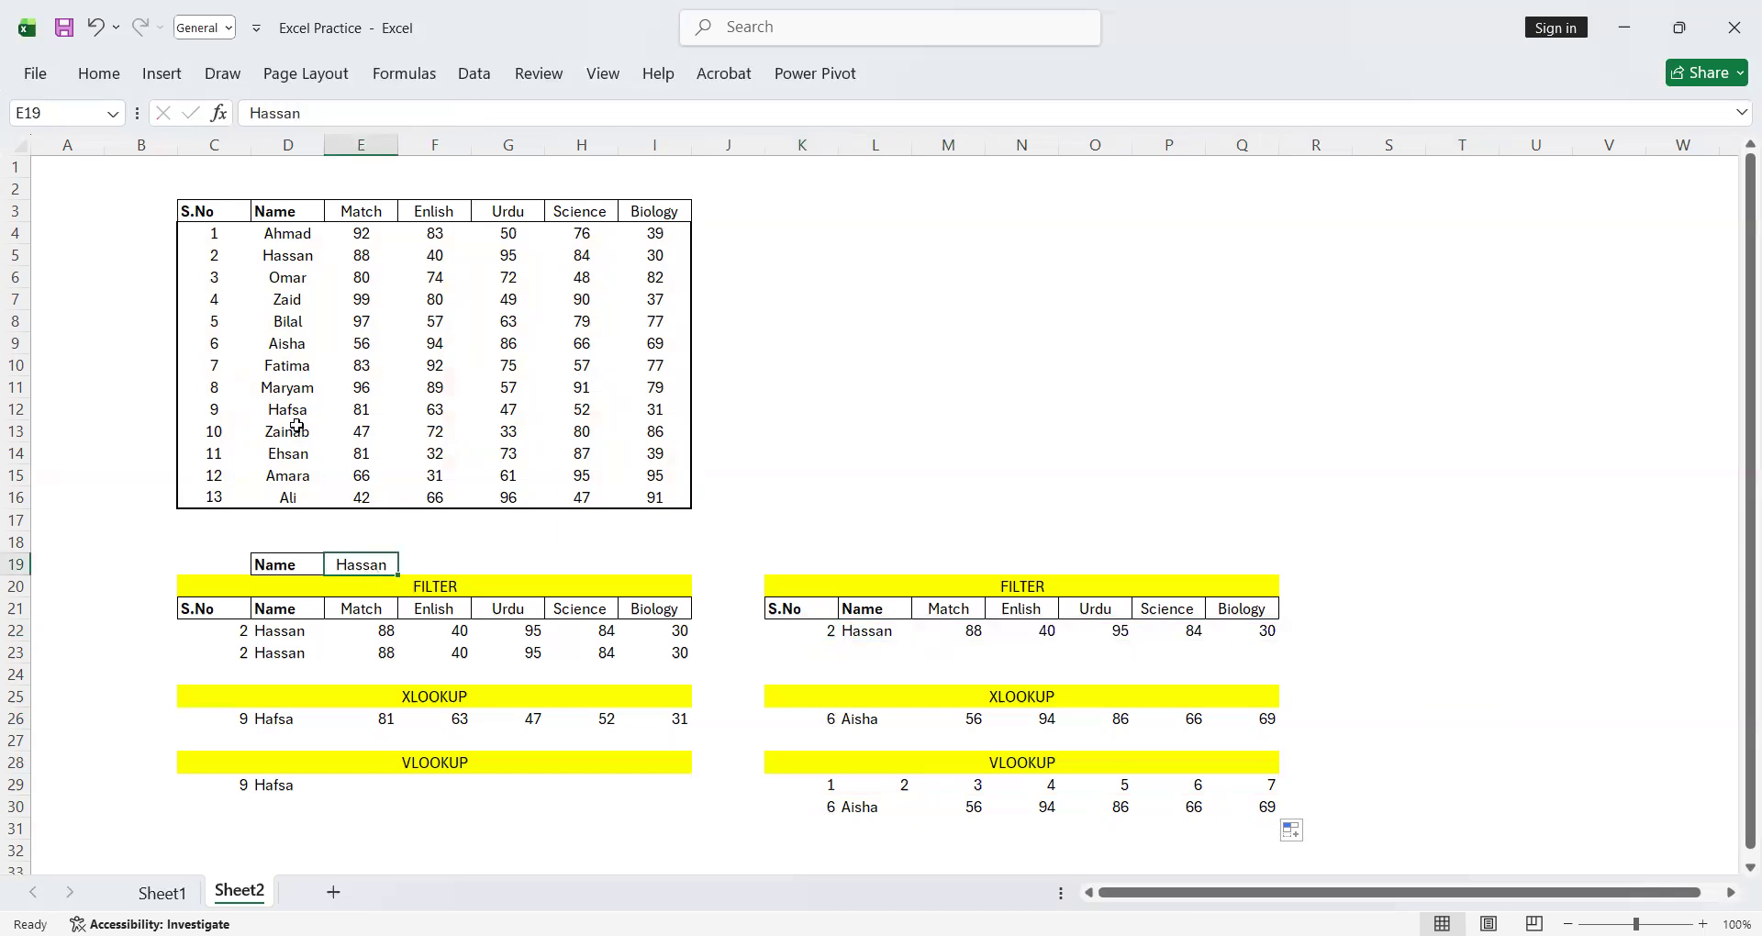
click(291, 346)
key(ctrl+c)
click(362, 565)
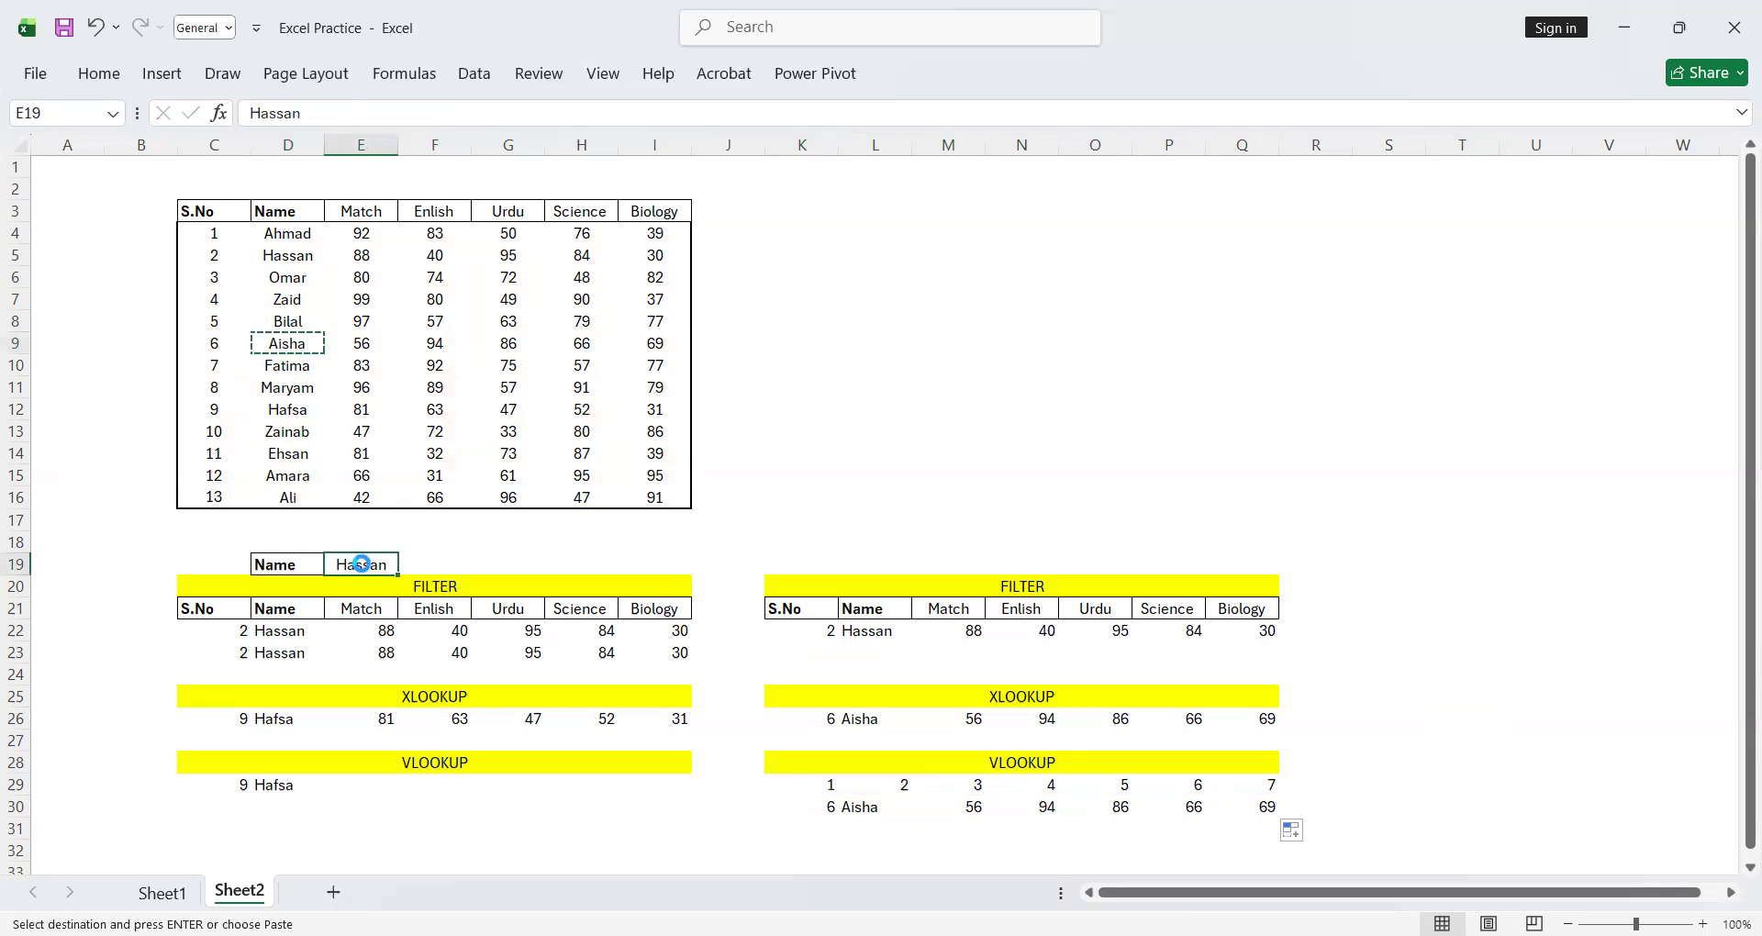
key(ctrl+v)
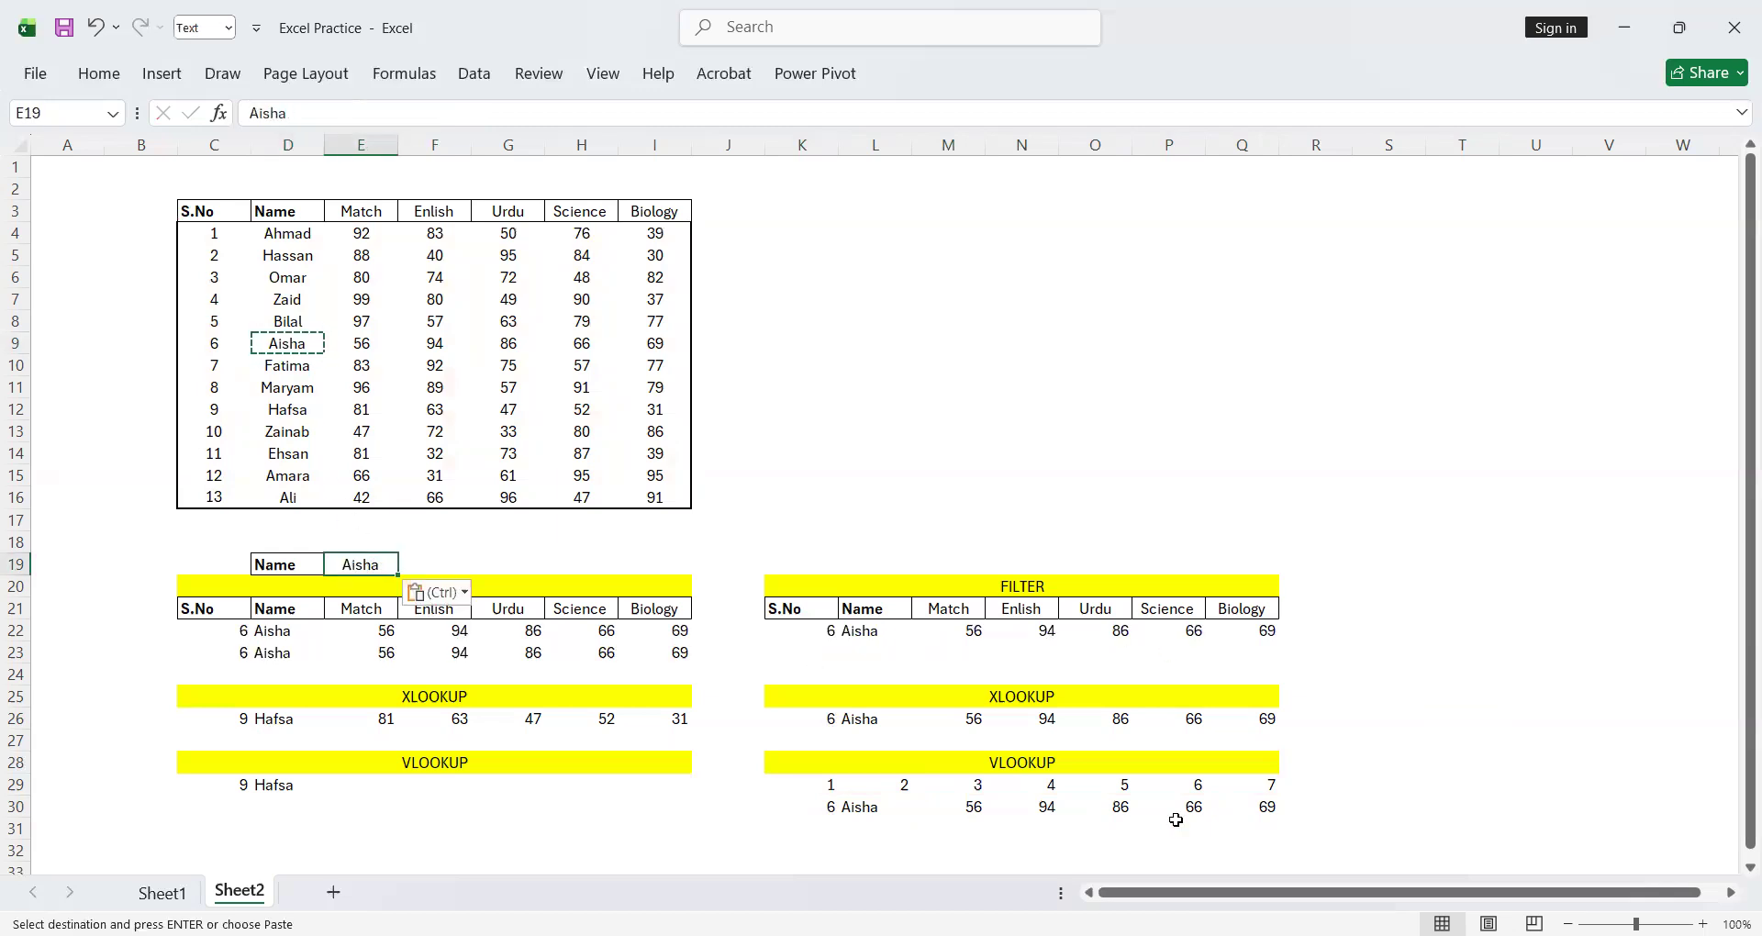